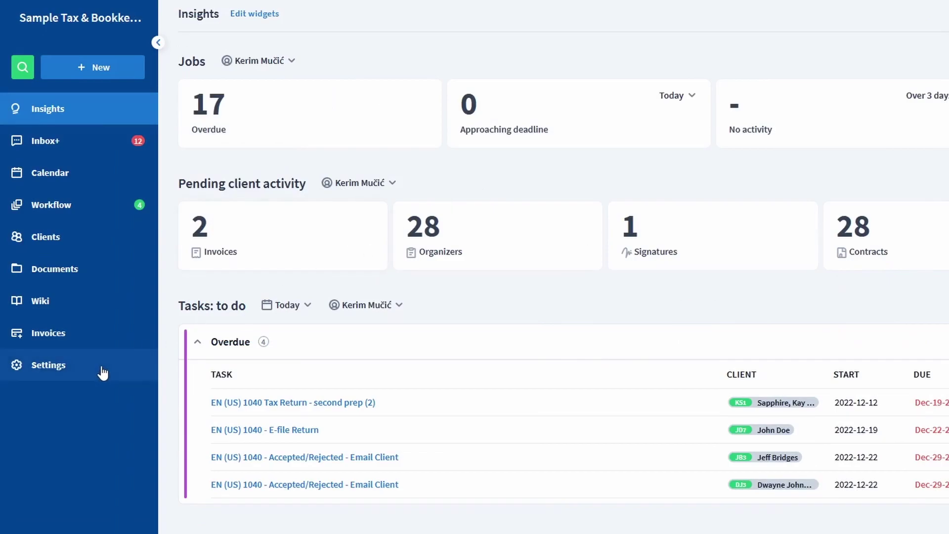
# Open the firm's tag settings
pyautogui.click(100, 366)
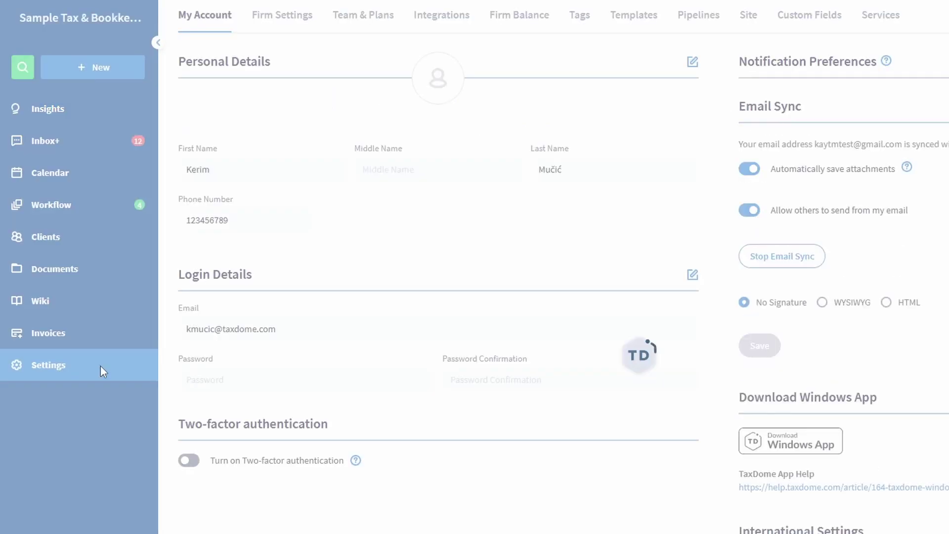
pyautogui.click(579, 22)
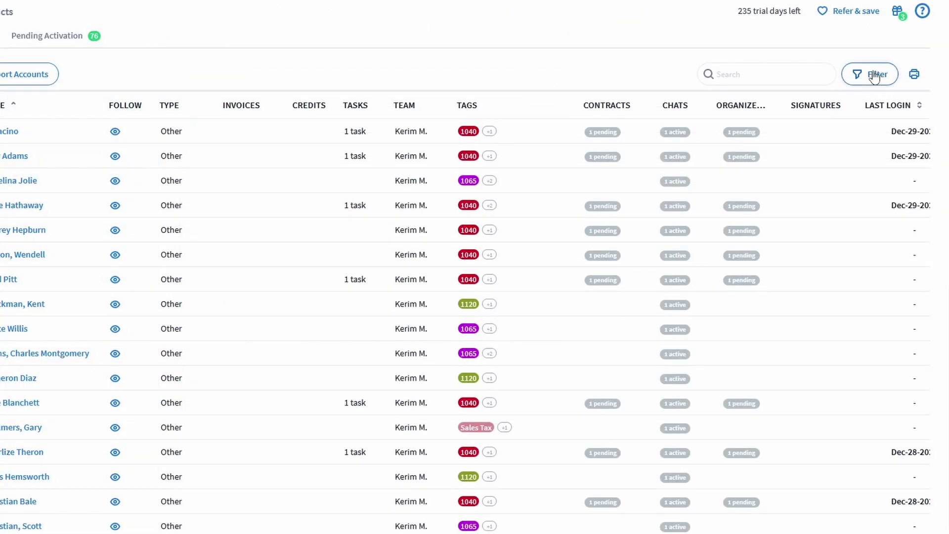
# Set the accounts list filter to accounts that contain the Payroll tag
pyautogui.click(873, 74)
pyautogui.click(766, 472)
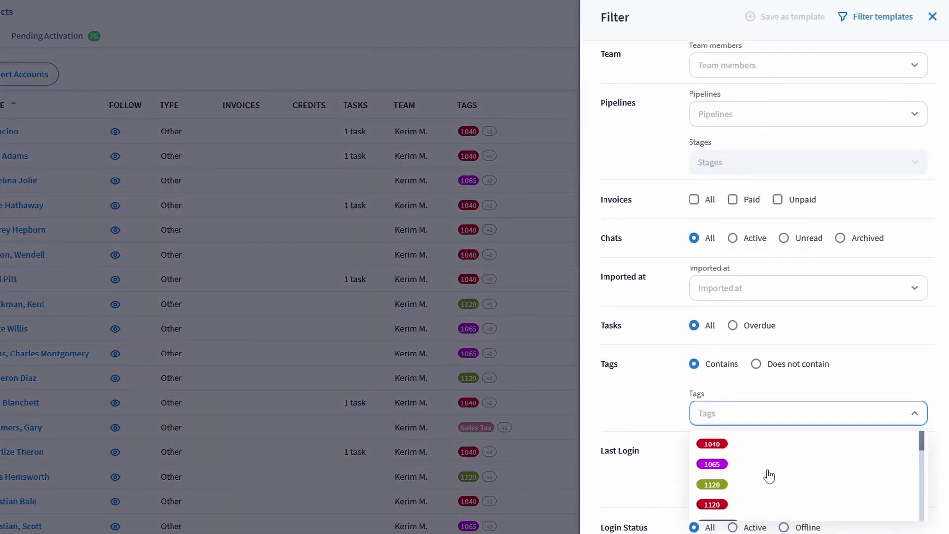
pyautogui.scroll(-3, 769, 475)
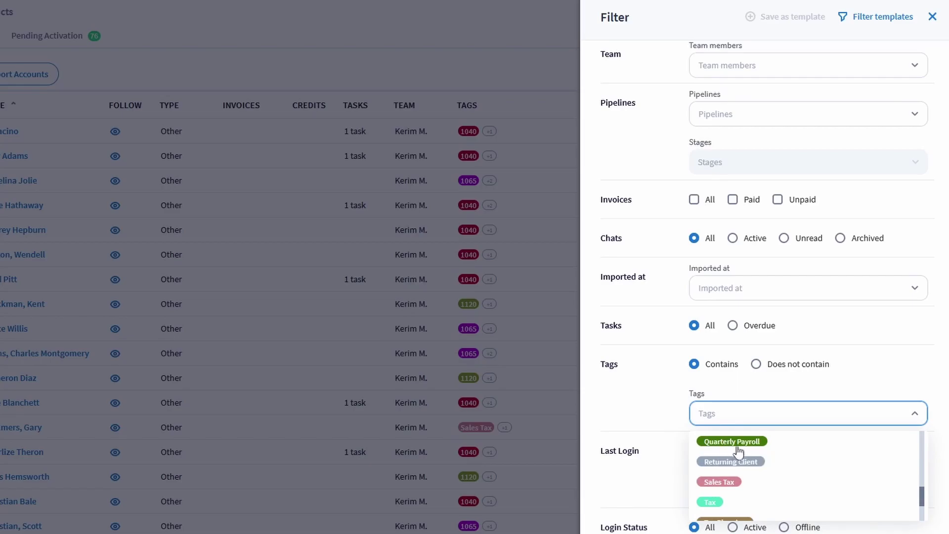
pyautogui.scroll(2, 733, 451)
pyautogui.click(749, 490)
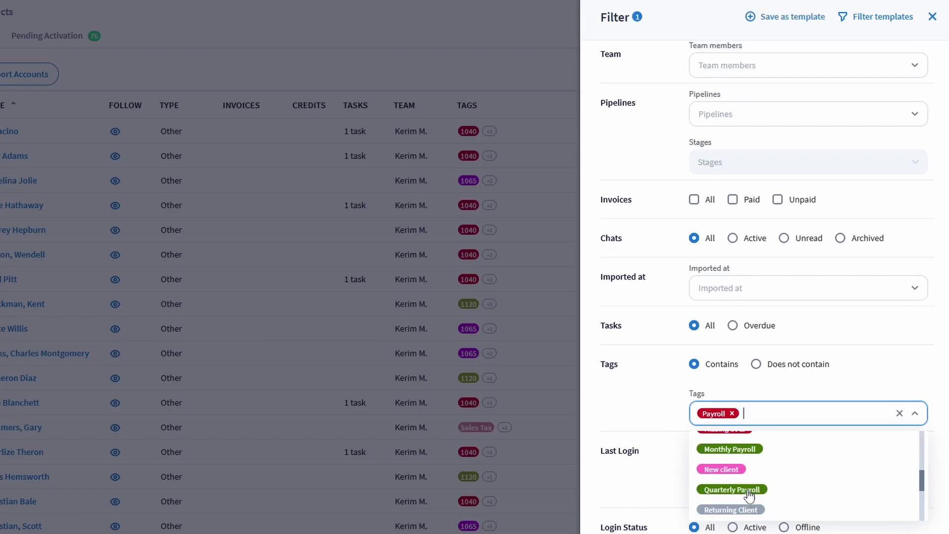
pyautogui.click(785, 421)
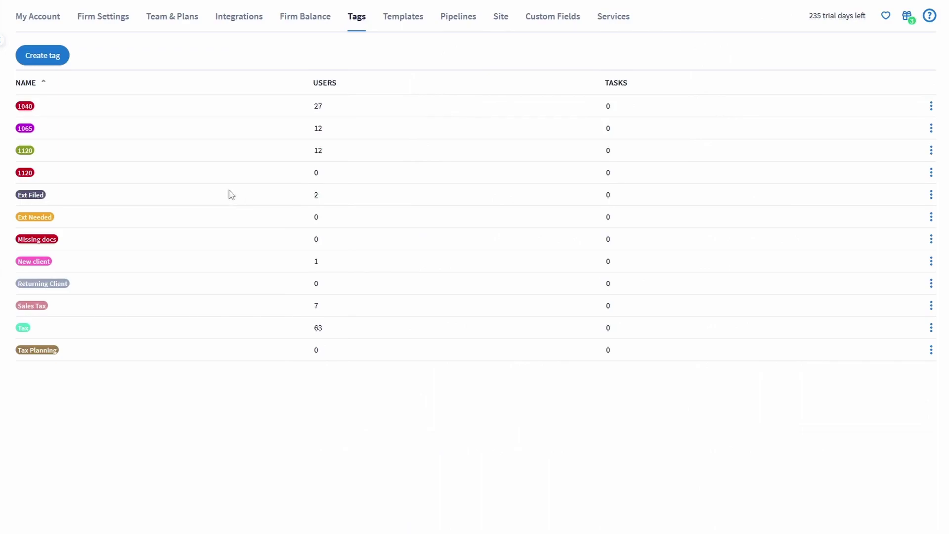
# Create a red tag named Payroll and save it
pyautogui.click(61, 55)
pyautogui.click(711, 87)
pyautogui.click(706, 118)
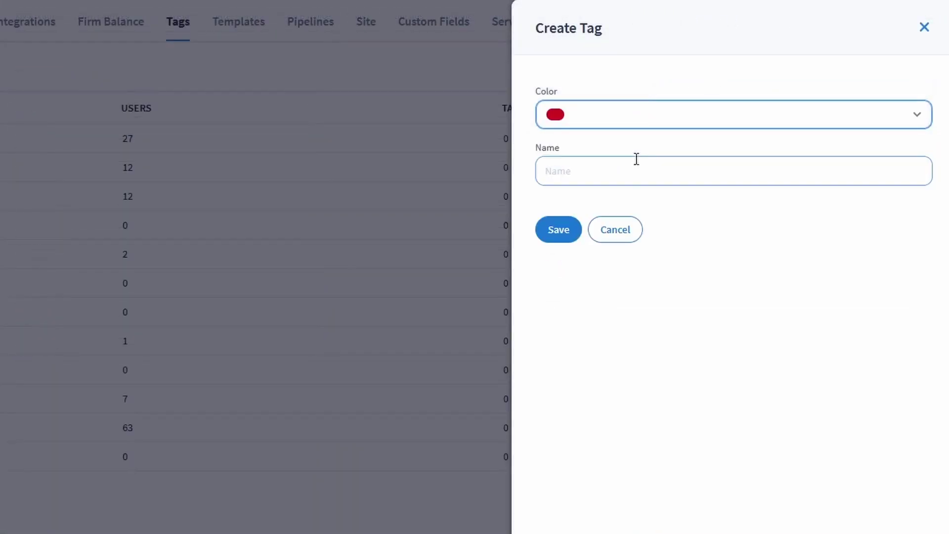
pyautogui.click(636, 167)
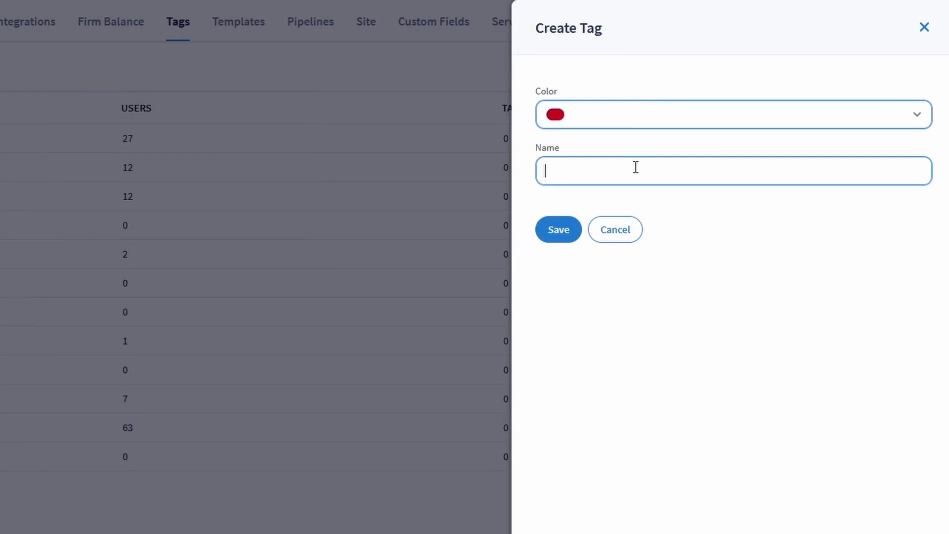
pyautogui.write('Payroll')
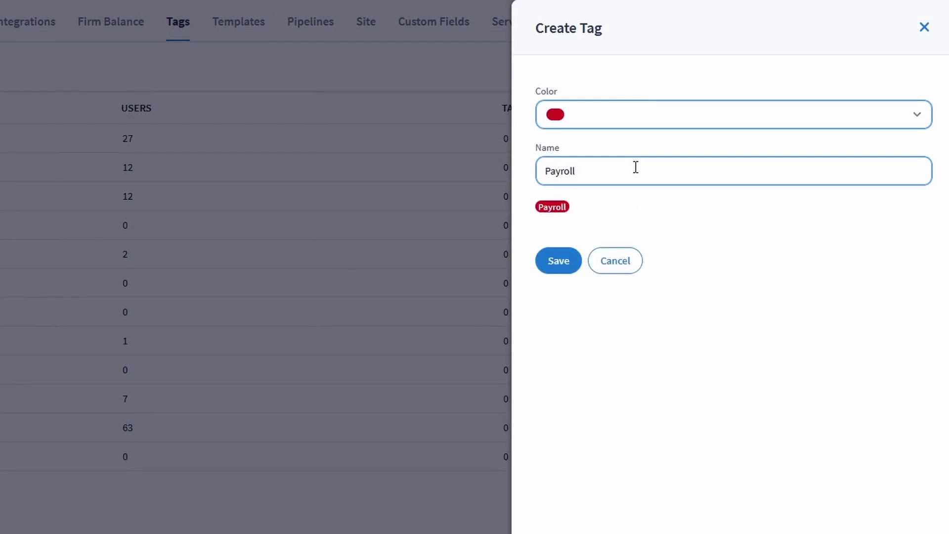
pyautogui.click(572, 271)
pyautogui.click(572, 271)
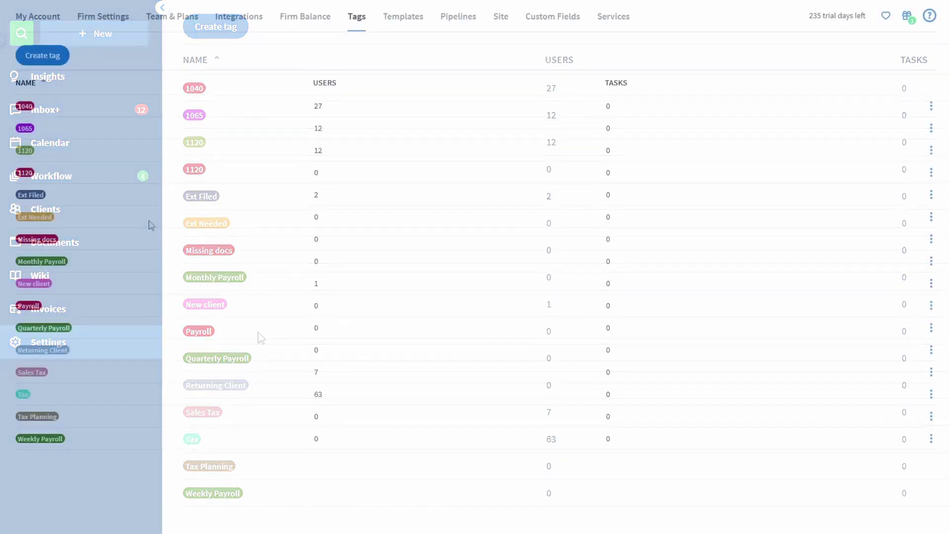
# Start a new folder template in the firm's folder templates and look at the options for creating a top-level folder
pyautogui.click(414, 28)
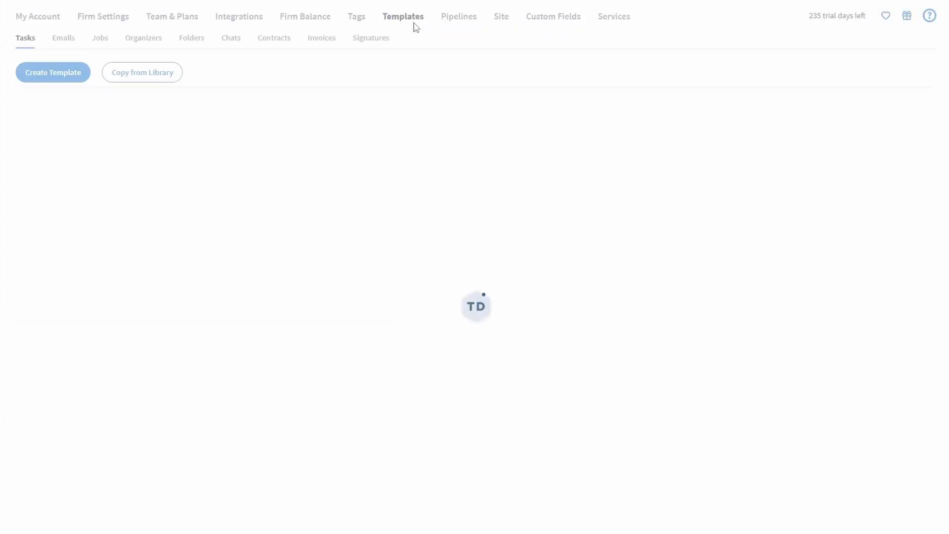
pyautogui.click(202, 48)
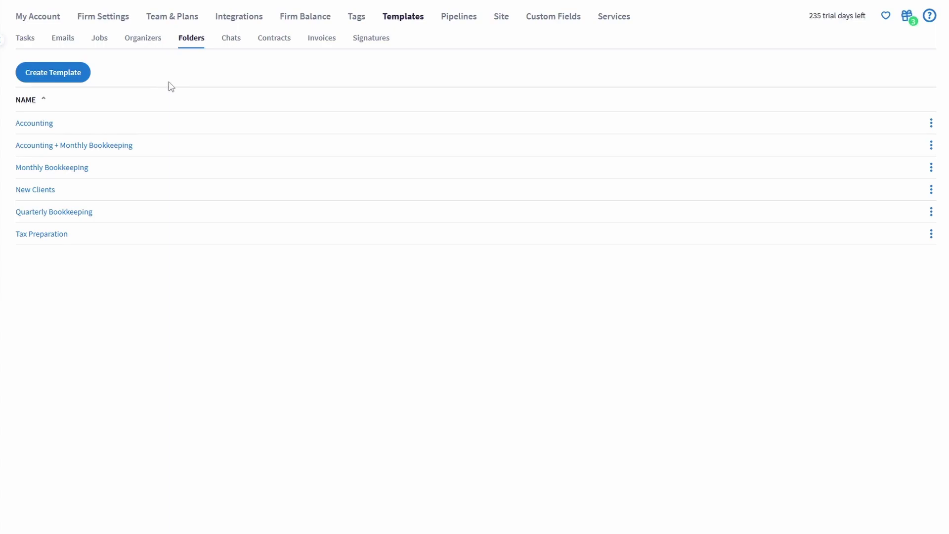
pyautogui.click(77, 75)
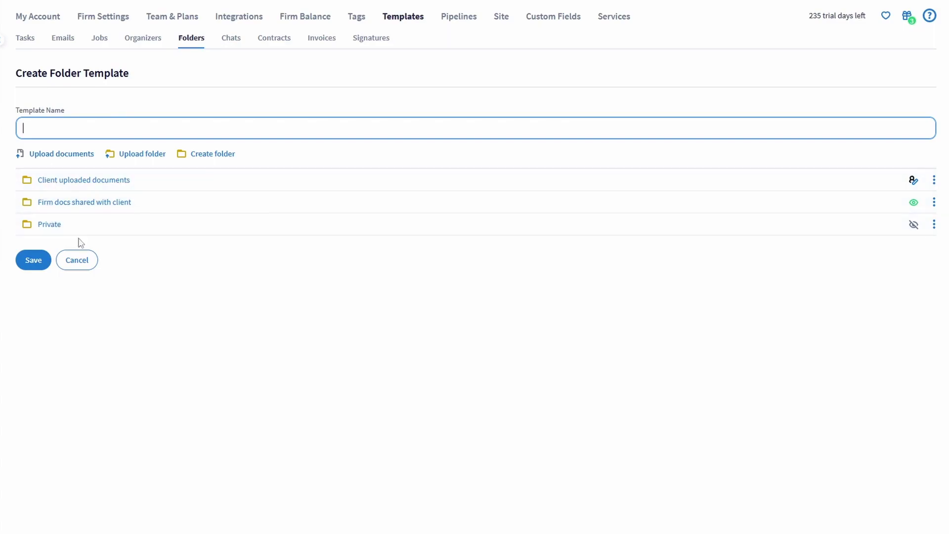
pyautogui.click(194, 266)
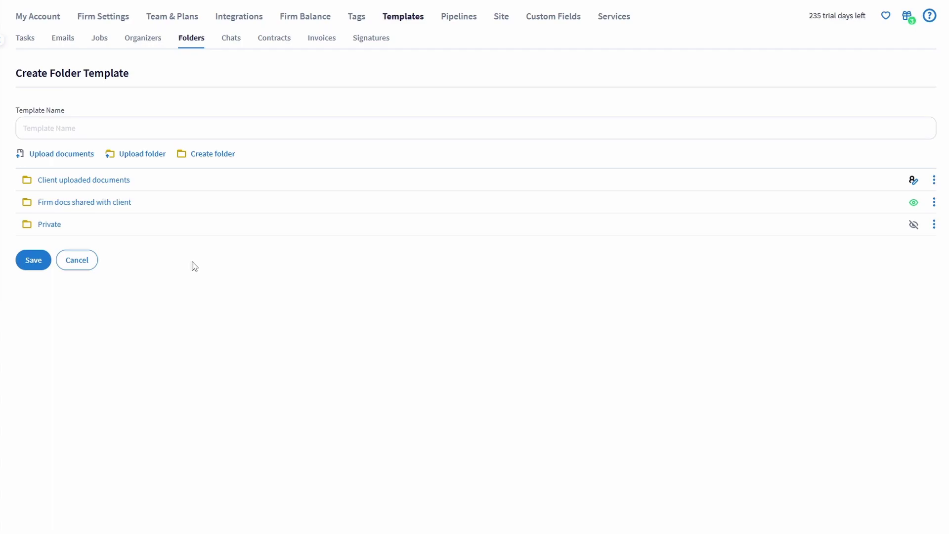
pyautogui.click(210, 155)
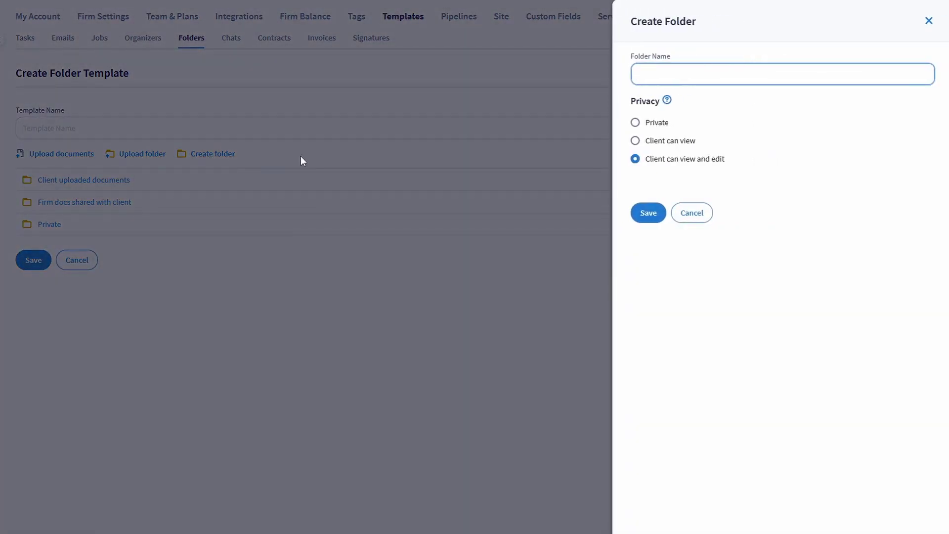
pyautogui.press('Escape')
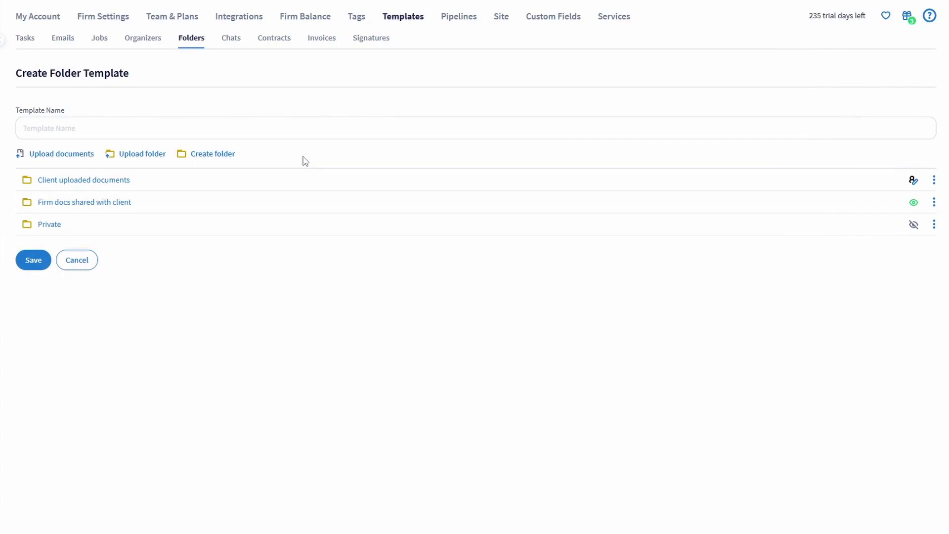
# Add a folder named Payroll inside the "Firm docs shared with client" folder, with the Client can view privacy
pyautogui.click(934, 203)
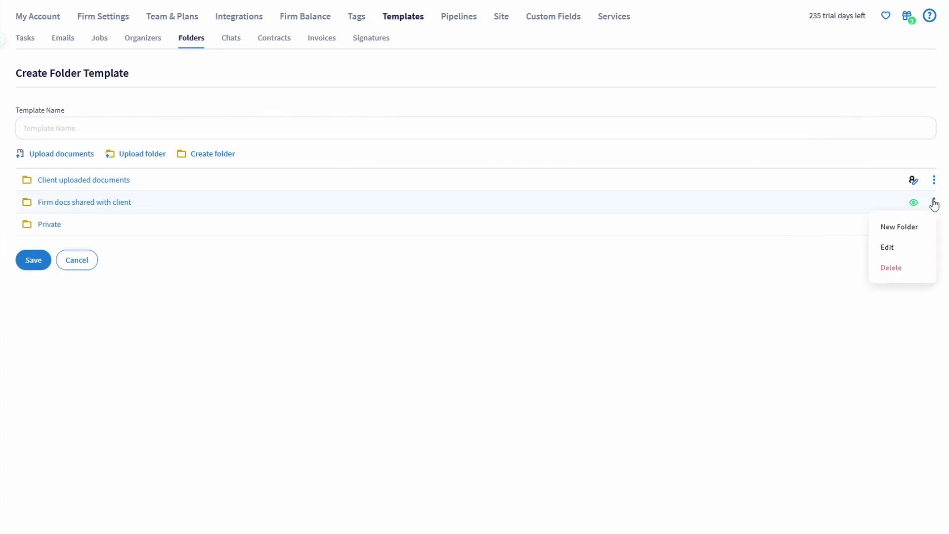
pyautogui.click(922, 228)
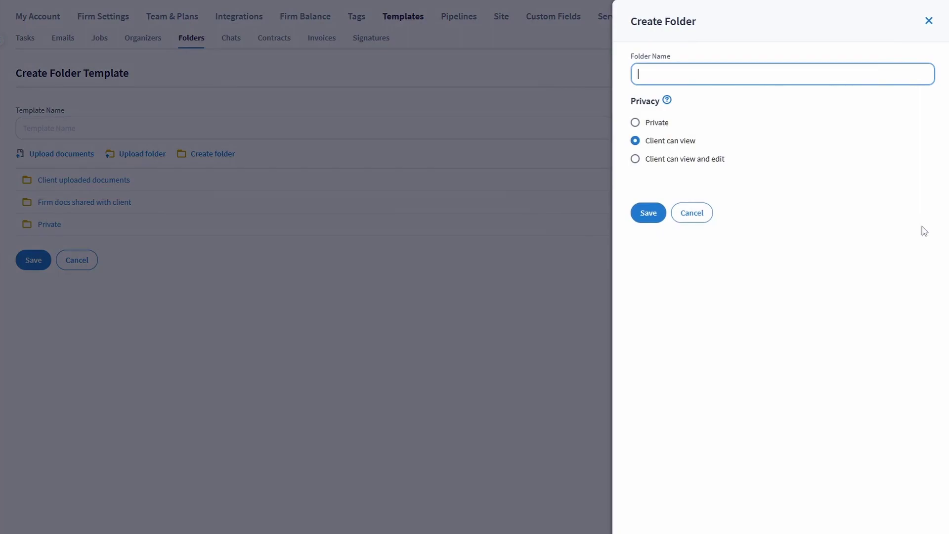
pyautogui.write('Payroll')
pyautogui.click(649, 213)
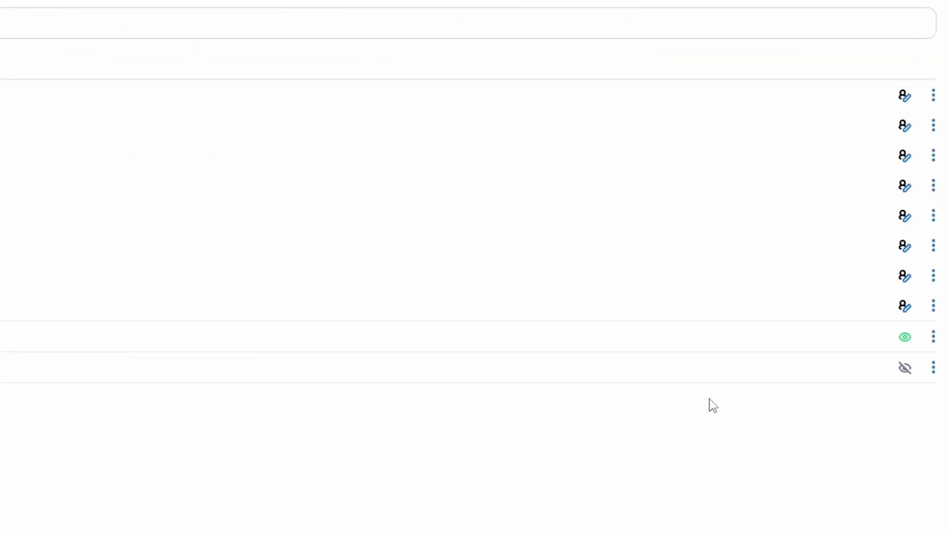
# Check the client access levels of the last subfolder and the two folders below it in the template
pyautogui.moveTo(903, 310)
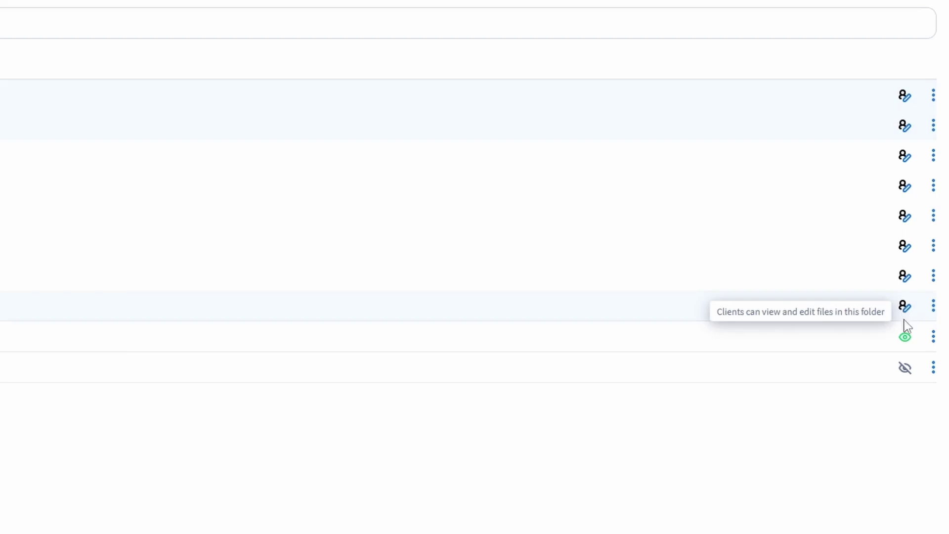
pyautogui.moveTo(906, 337)
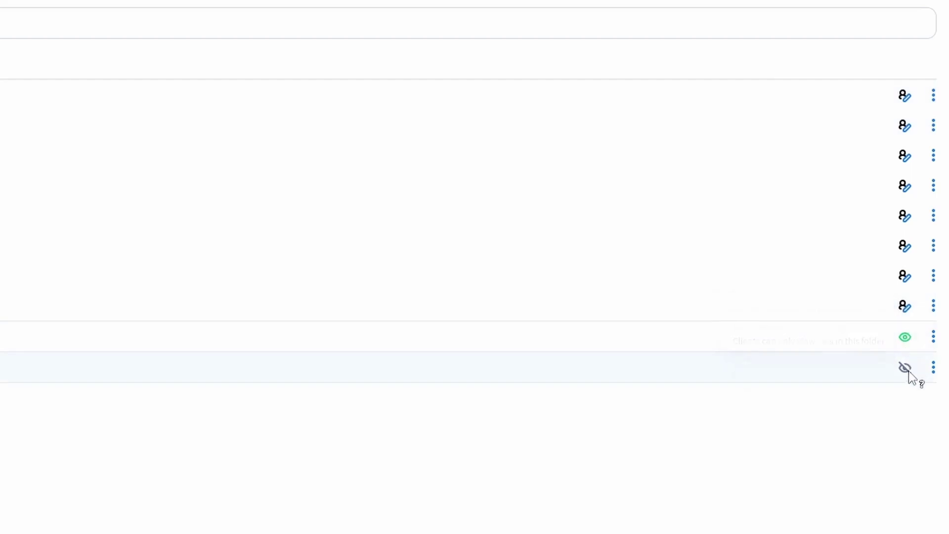
pyautogui.moveTo(908, 372)
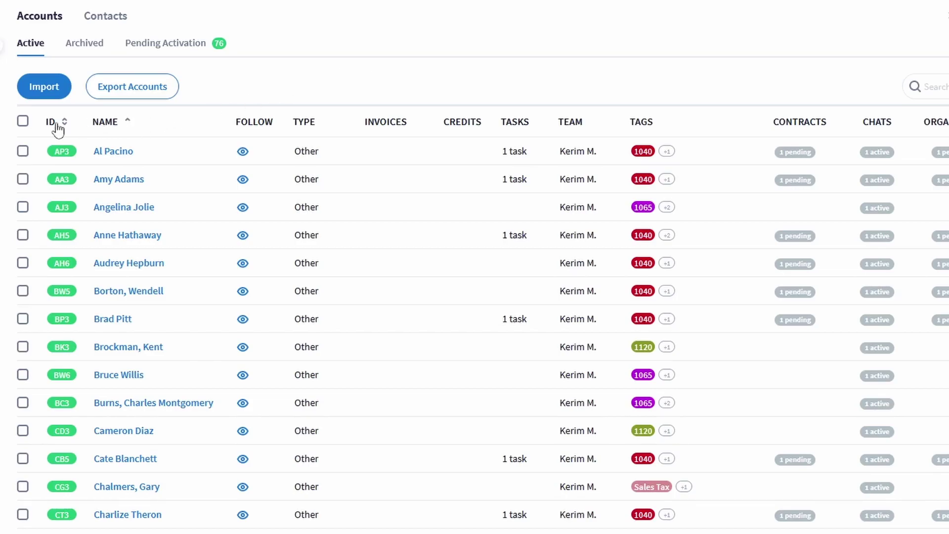
# Select all accounts on the page of active accounts and show the additional bulk actions
pyautogui.click(23, 122)
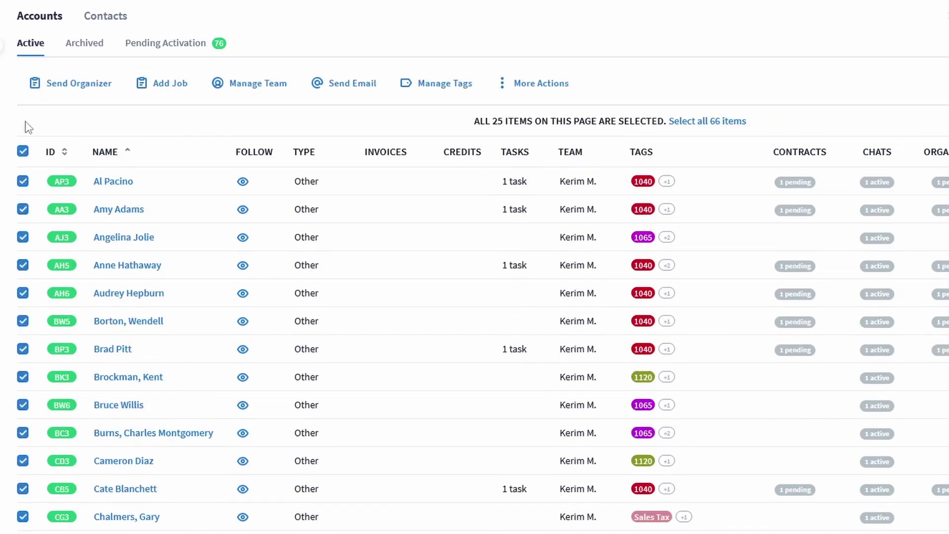
pyautogui.click(524, 88)
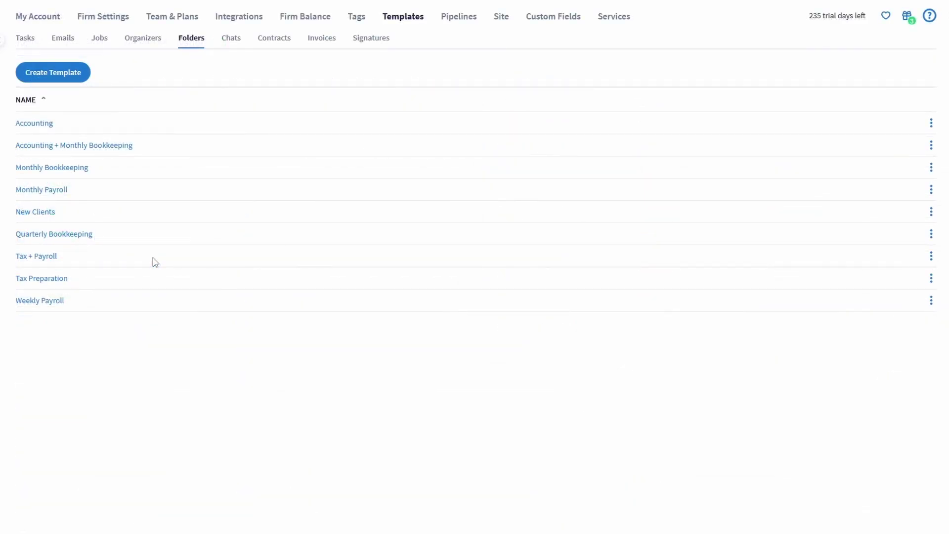
# Open the firm's custom fields settings
pyautogui.click(534, 24)
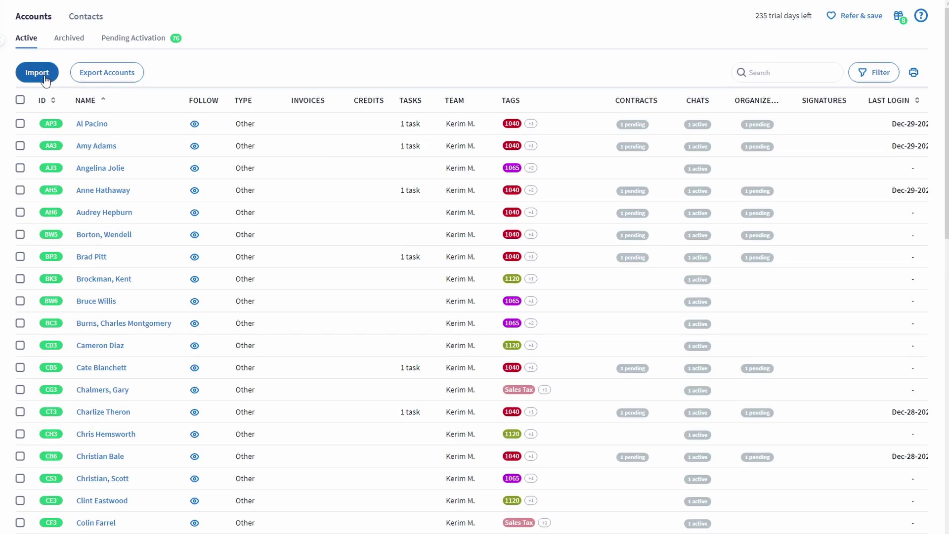
# Upload the CSV file for an account import and keep Account Name as the account name column
pyautogui.click(37, 73)
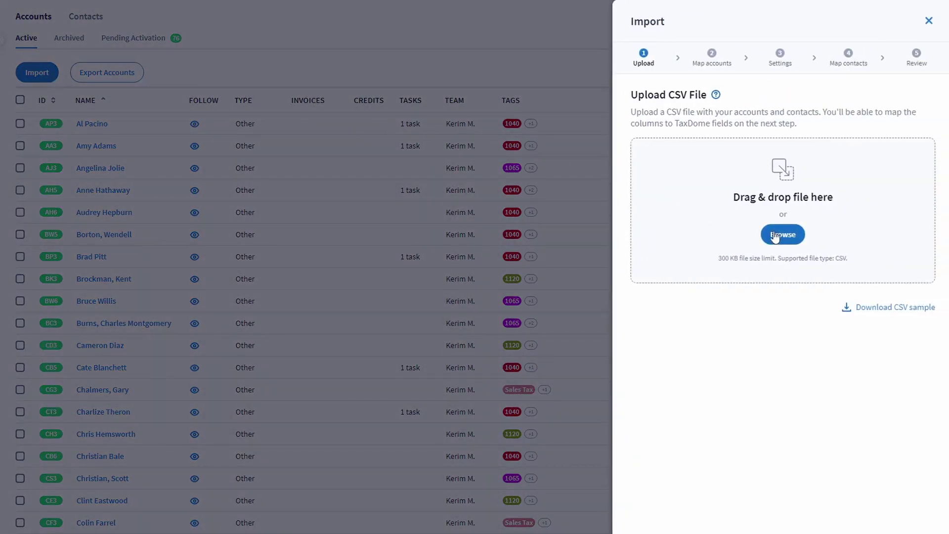
pyautogui.click(775, 236)
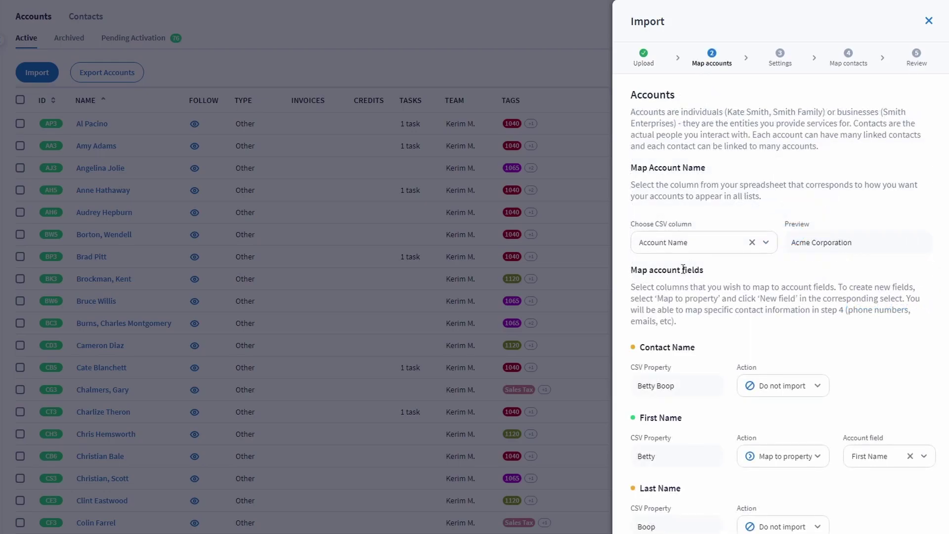
pyautogui.click(718, 253)
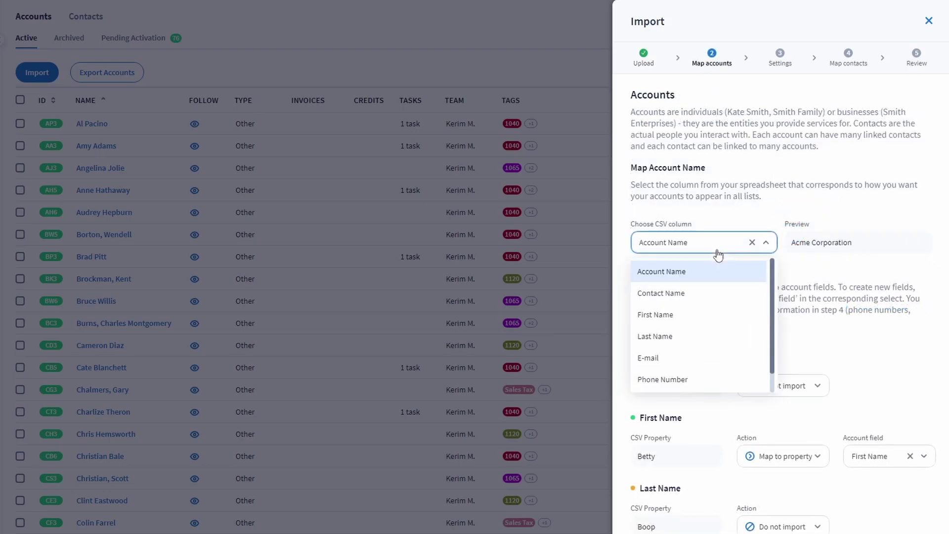
pyautogui.click(718, 254)
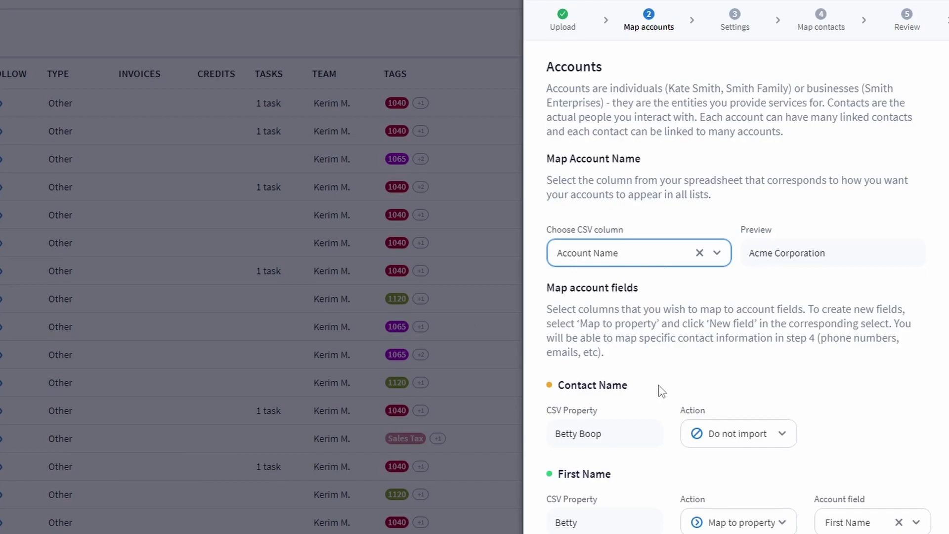
# Map the CSV's Address column to the Company Address account field and continue to the import settings
pyautogui.scroll(-5, 661, 390)
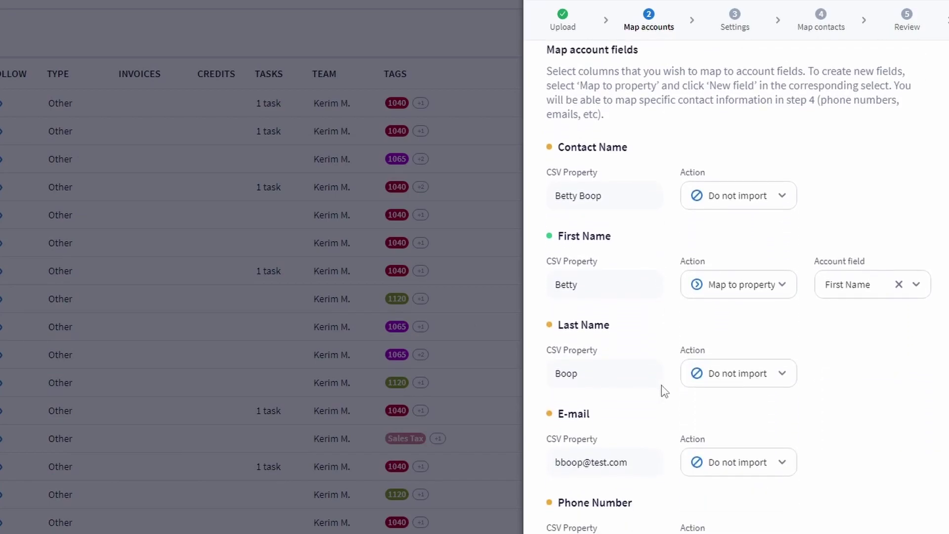
pyautogui.scroll(-4, 665, 390)
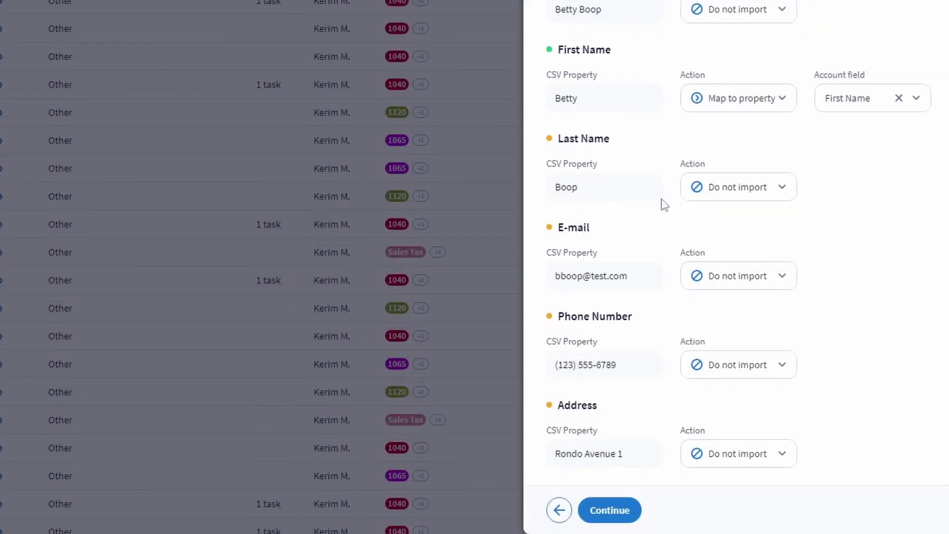
pyautogui.click(784, 455)
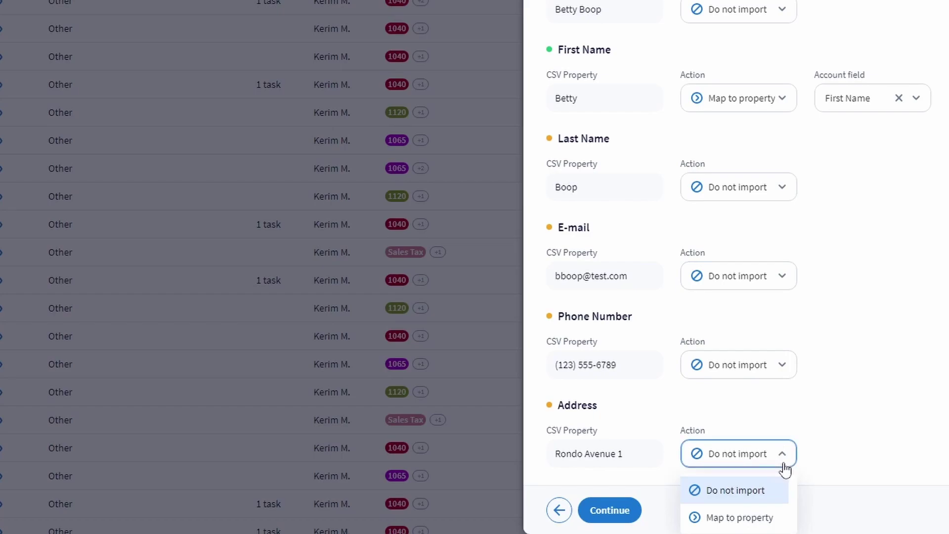
pyautogui.click(768, 517)
pyautogui.click(886, 467)
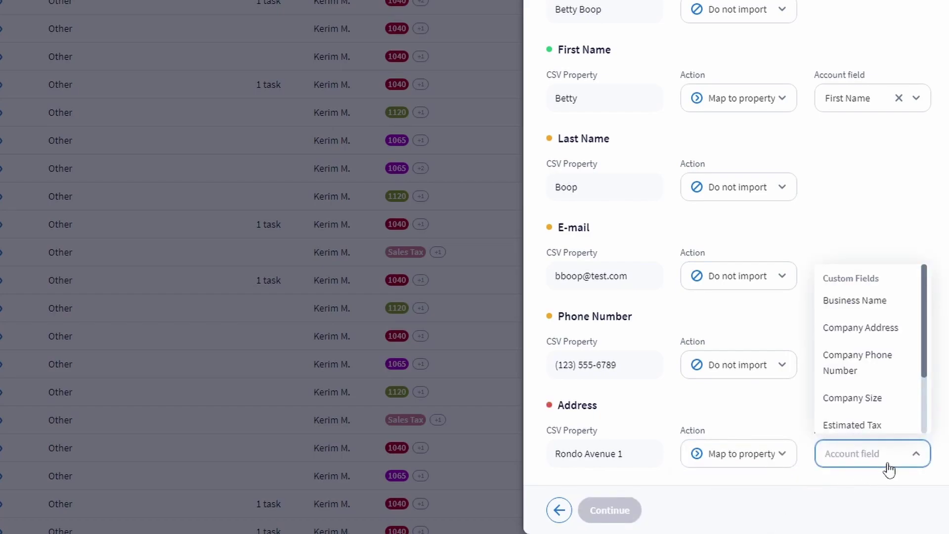
pyautogui.scroll(-1, 879, 370)
pyautogui.click(870, 296)
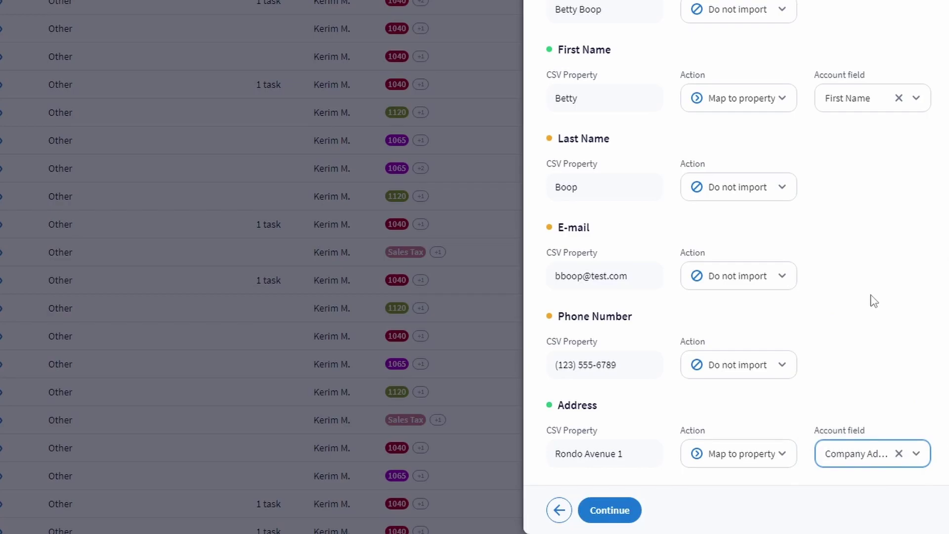
pyautogui.click(627, 509)
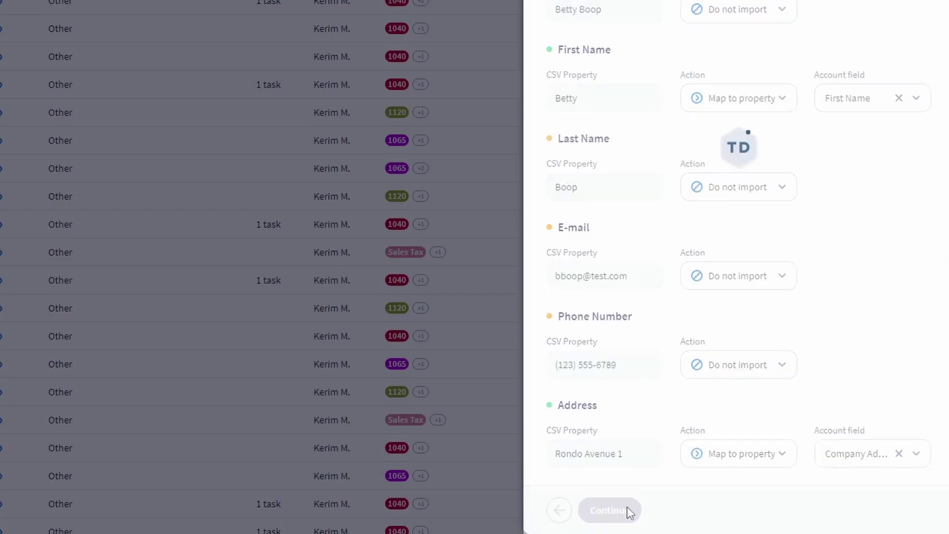
# Assign the Payroll and Monthly Payroll tags to the imported accounts
pyautogui.scroll(2, 740, 236)
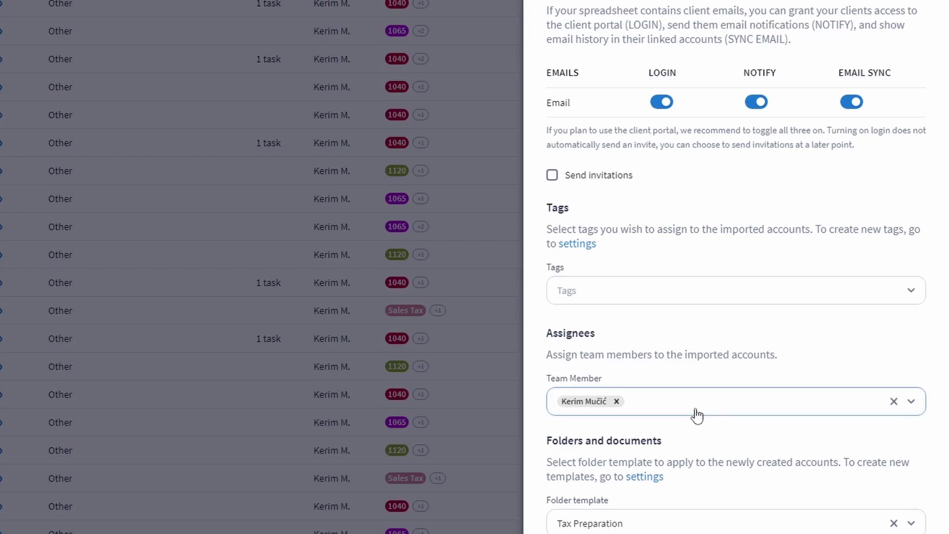
pyautogui.click(665, 300)
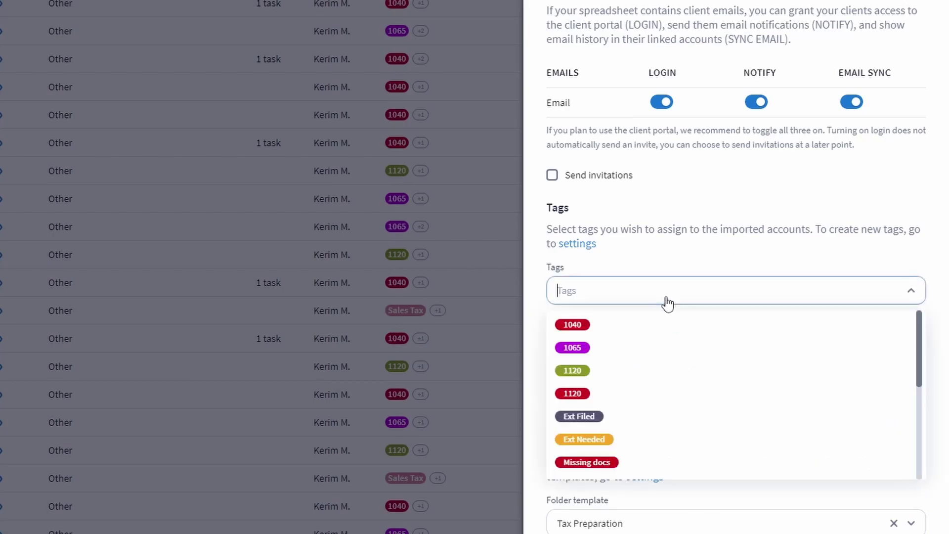
pyautogui.scroll(-3, 679, 368)
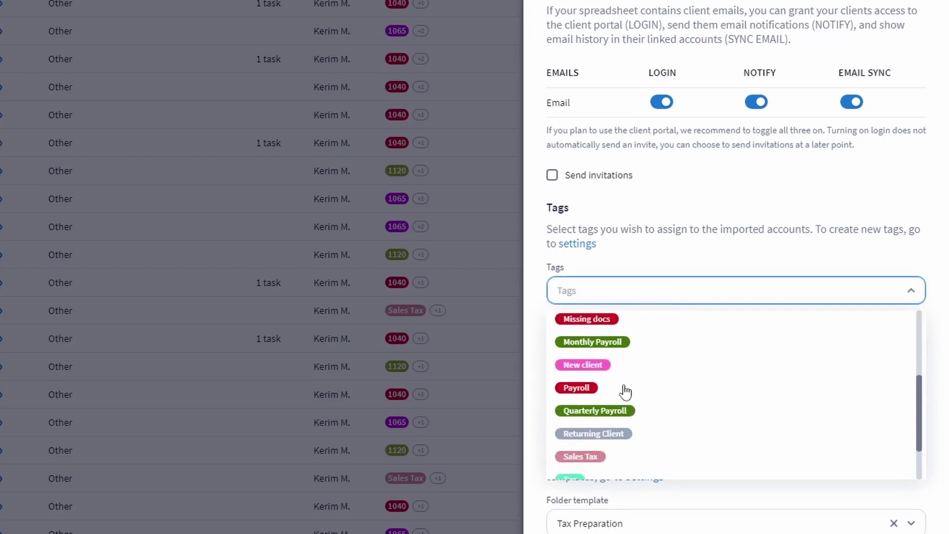
pyautogui.click(625, 389)
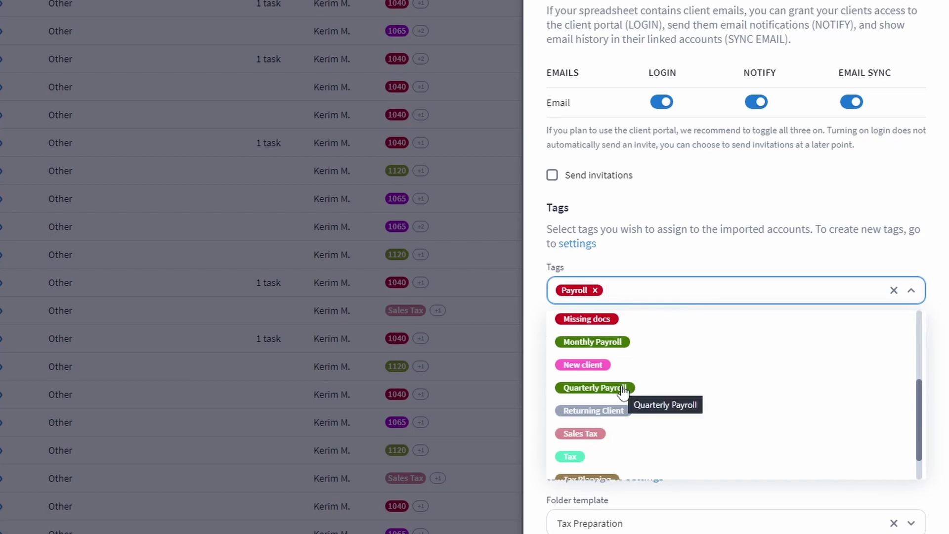
pyautogui.click(634, 342)
pyautogui.click(712, 301)
# Set the folder template for the imported accounts to Monthly Payroll
pyautogui.click(689, 523)
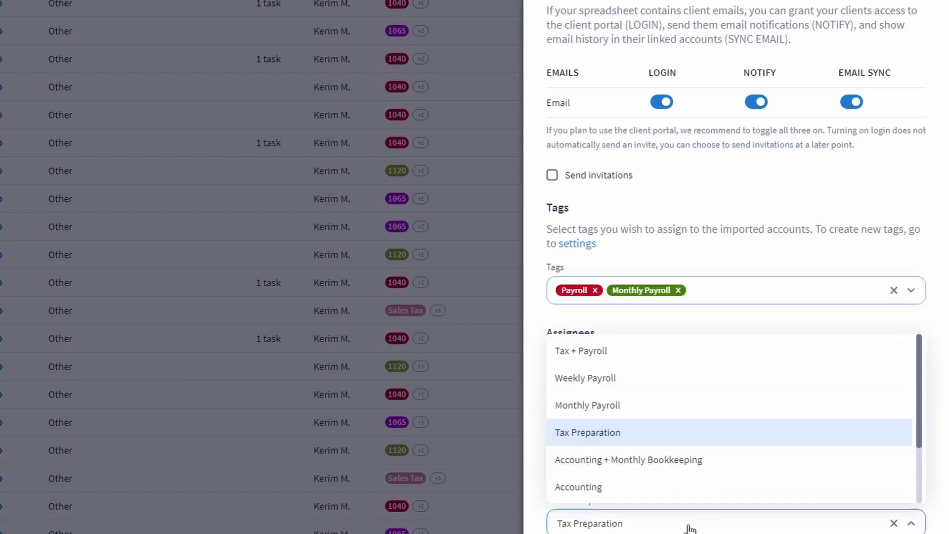
pyautogui.scroll(-1, 652, 406)
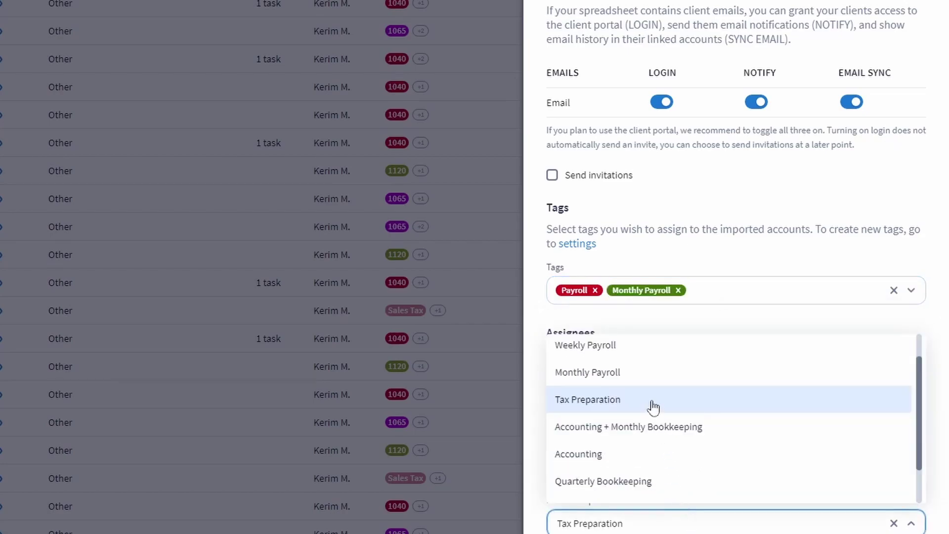
pyautogui.click(640, 378)
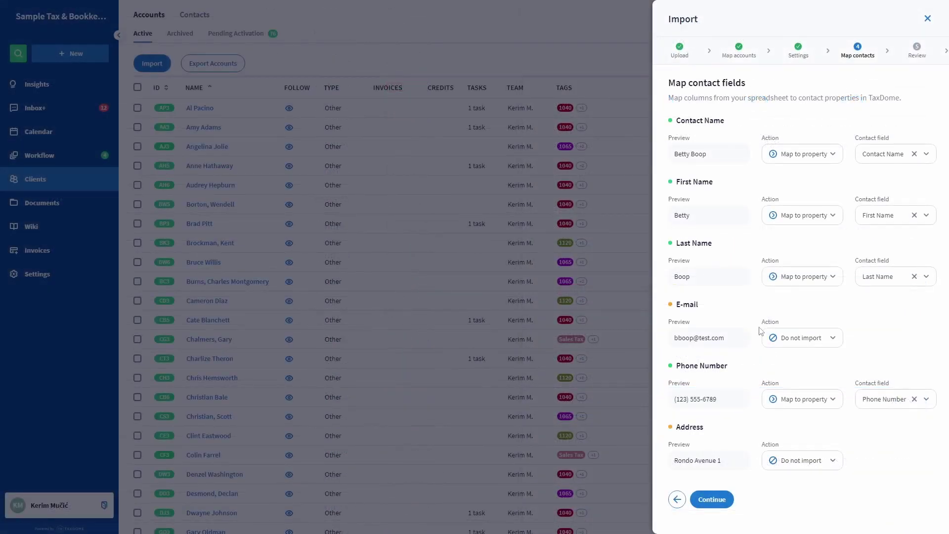
# Map the CSV's E-mail column to the Email contact field and its Address column to Street Address
pyautogui.click(814, 341)
pyautogui.click(809, 387)
pyautogui.click(877, 340)
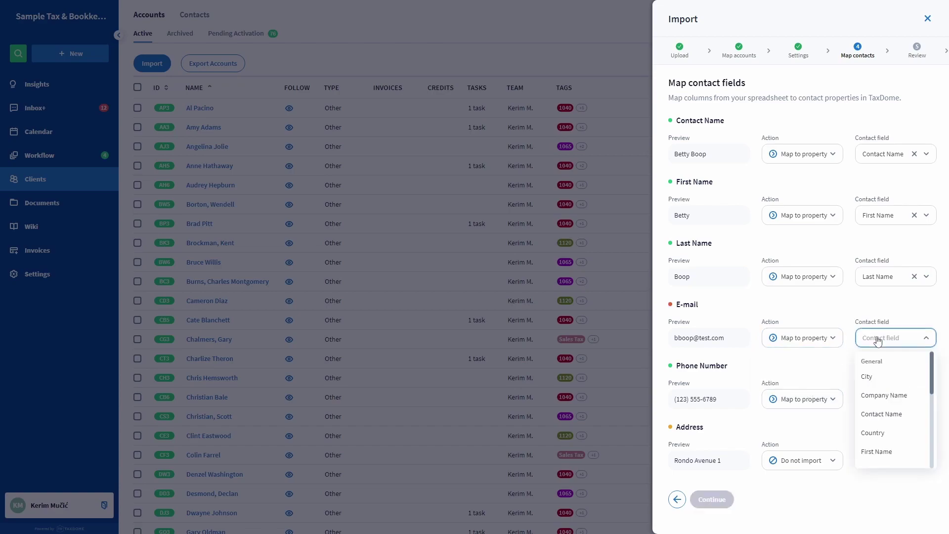
pyautogui.scroll(-4, 887, 408)
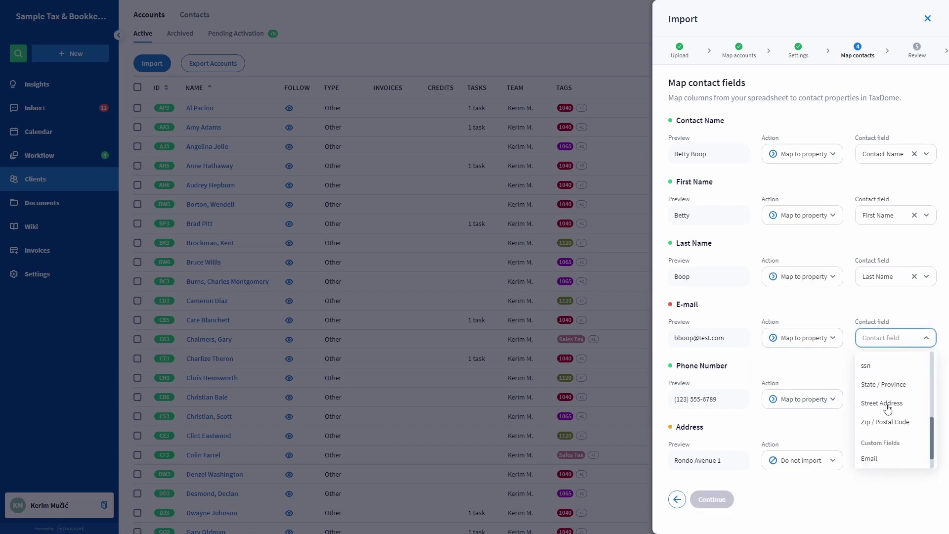
pyautogui.click(886, 439)
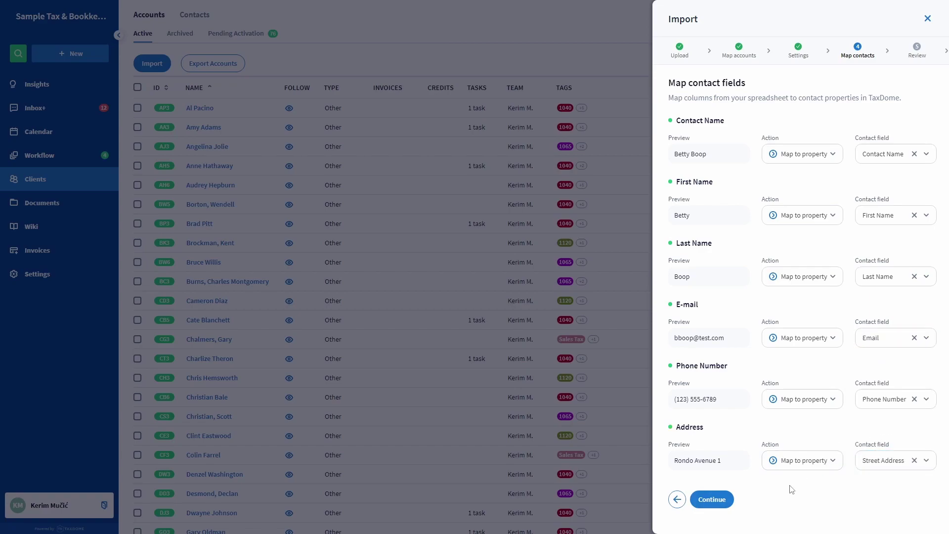
# Continue to the import review, check the account and contact samples, and start the import
pyautogui.click(707, 499)
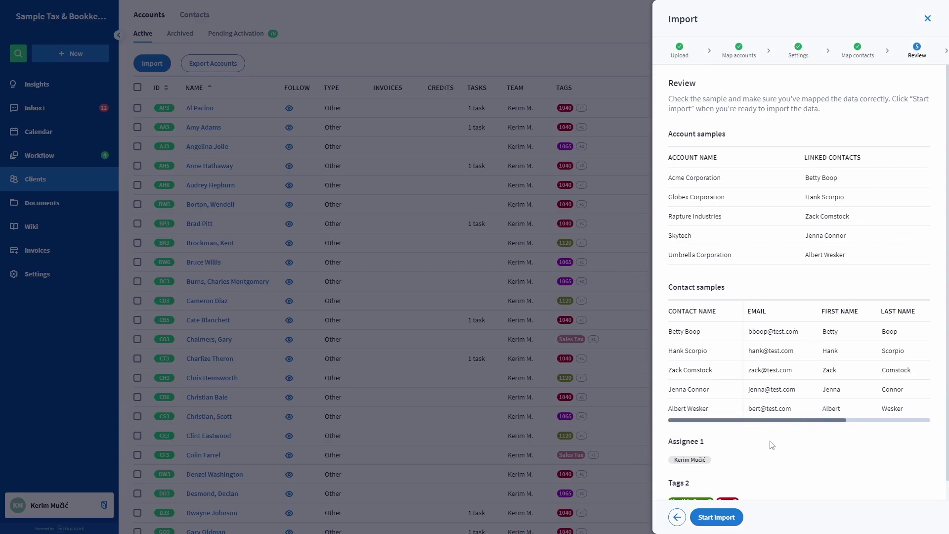
pyautogui.scroll(-1, 774, 443)
pyautogui.click(727, 519)
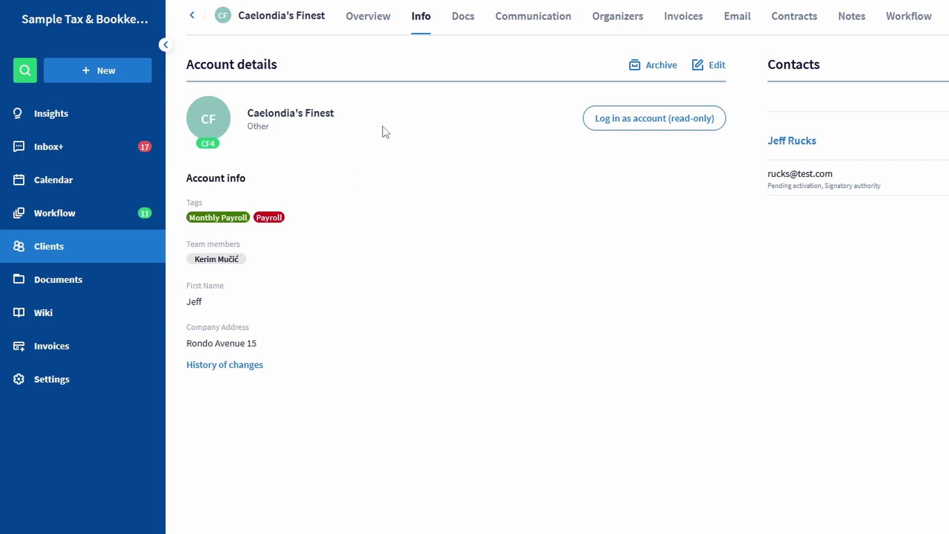
# Examine the folder structure in the documents of the Caelondia's Finest account, including the client-uploaded and firm-shared folders
pyautogui.click(463, 20)
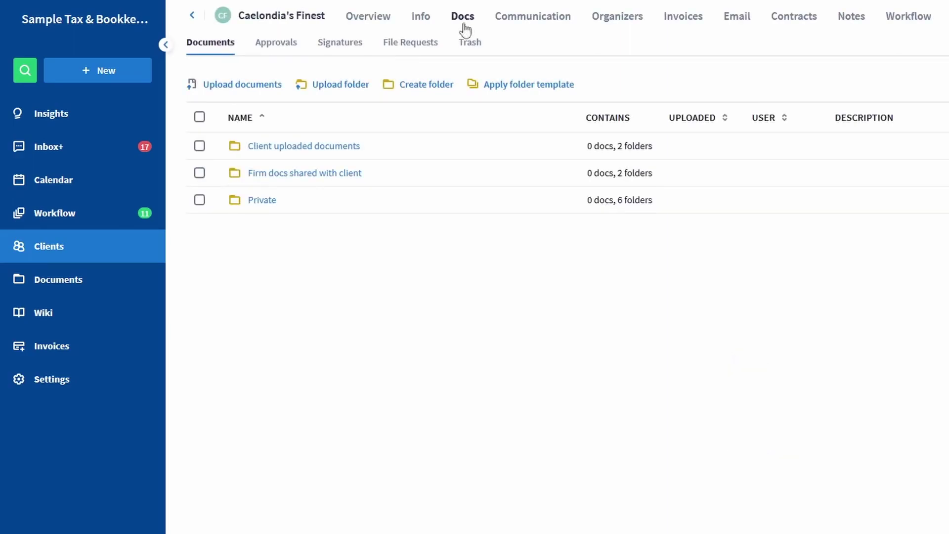
pyautogui.click(330, 150)
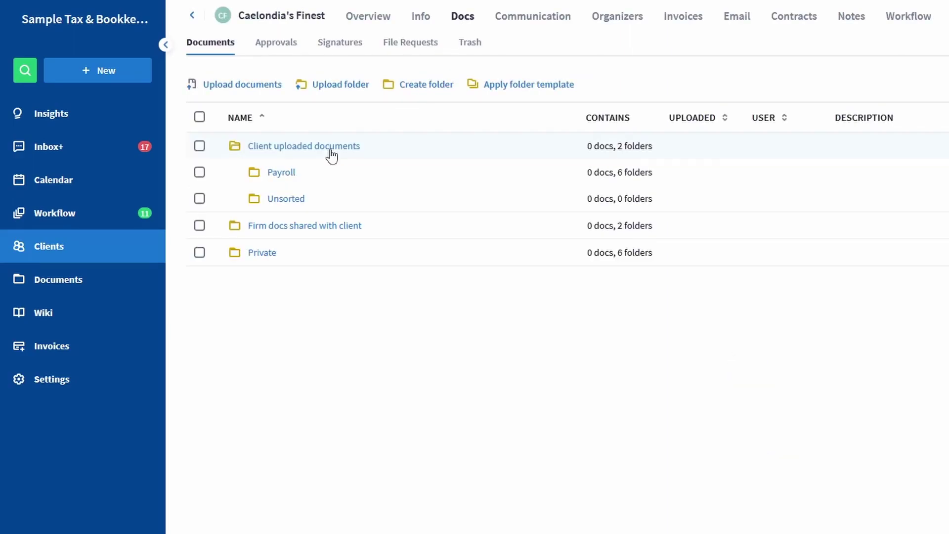
pyautogui.click(309, 227)
pyautogui.click(307, 179)
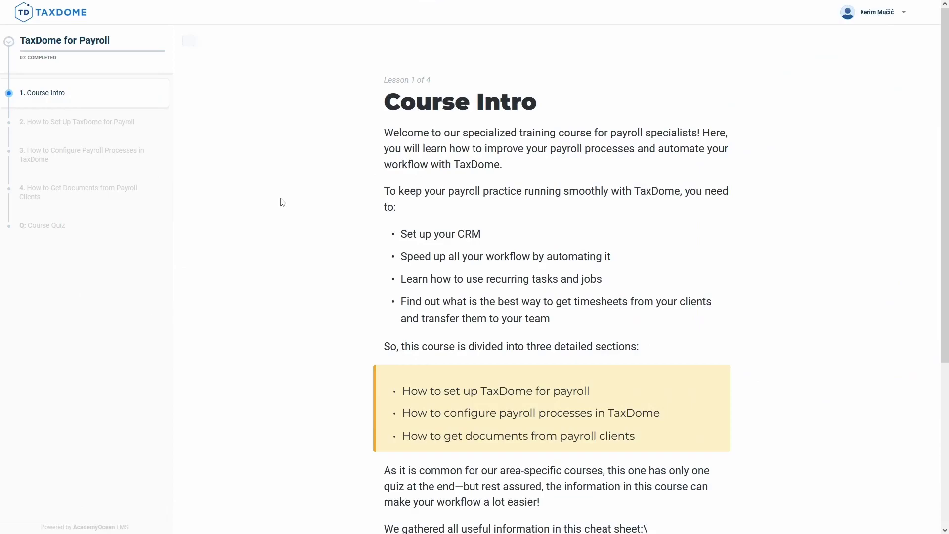
pyautogui.scroll(-5, 282, 203)
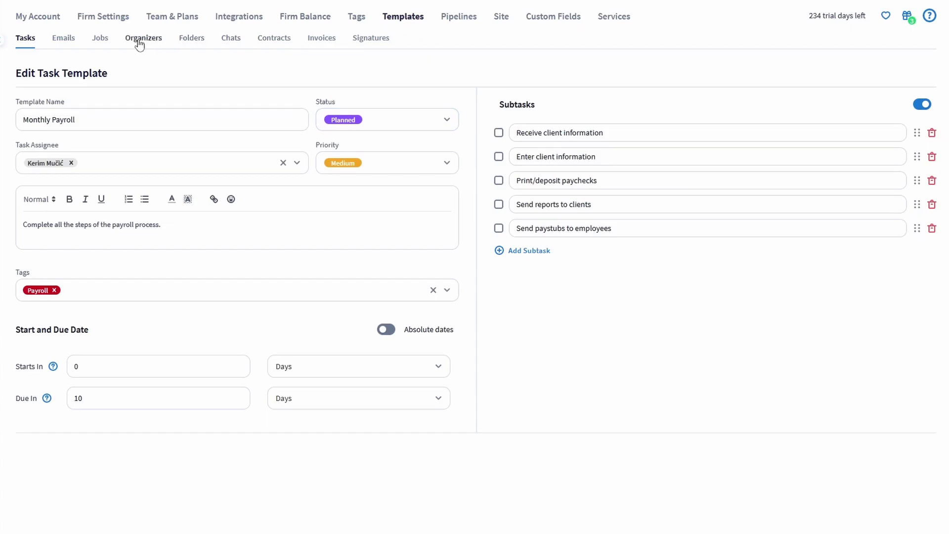
# Return to the task templates list and start a new task for the MDHD account
pyautogui.click(29, 40)
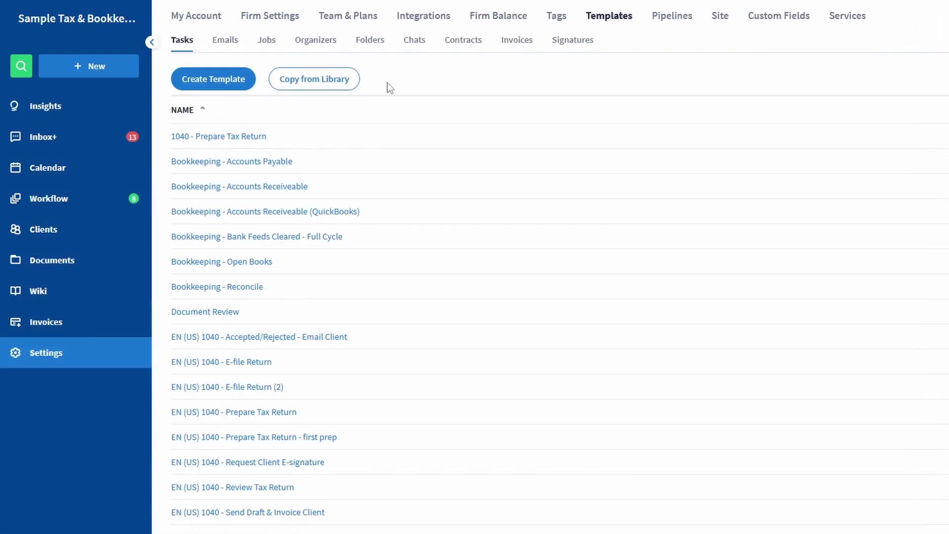
pyautogui.click(123, 70)
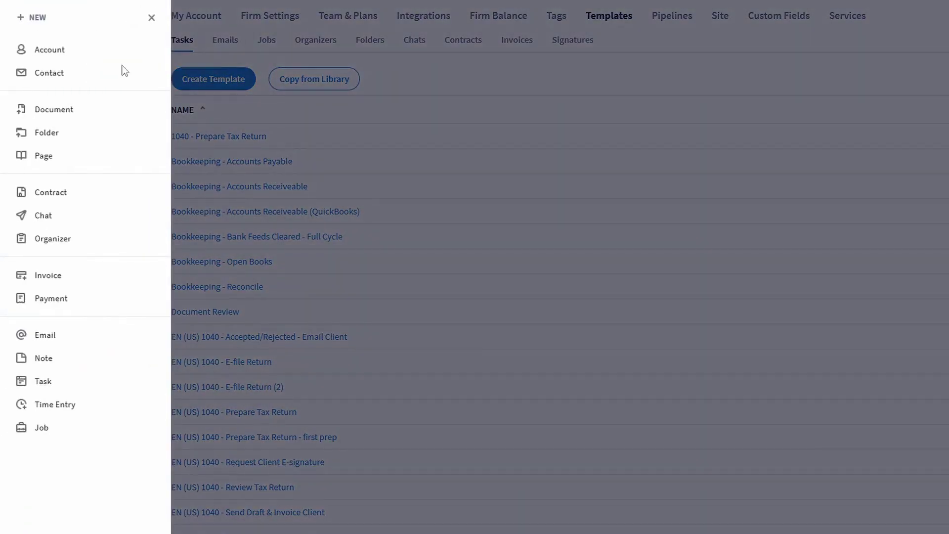
pyautogui.click(76, 384)
pyautogui.click(322, 124)
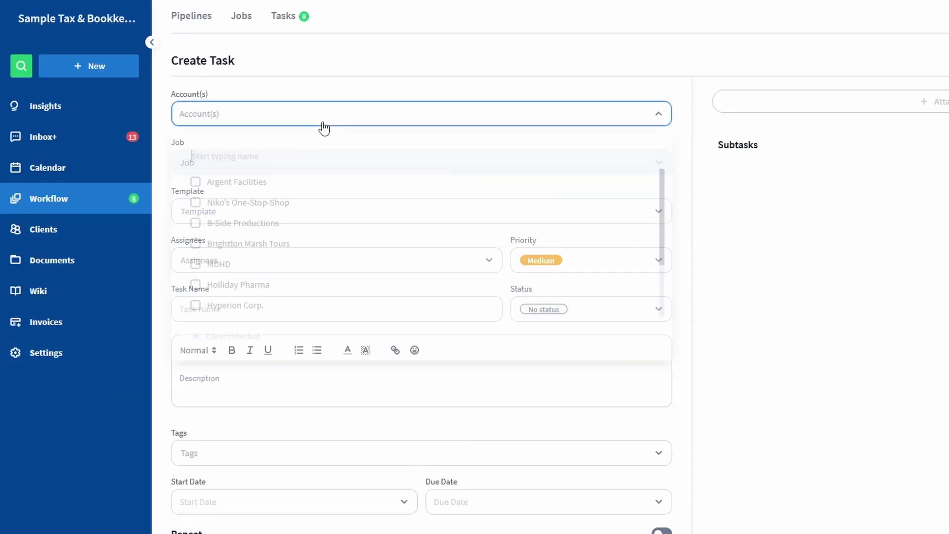
pyautogui.click(255, 265)
pyautogui.click(296, 118)
pyautogui.click(323, 186)
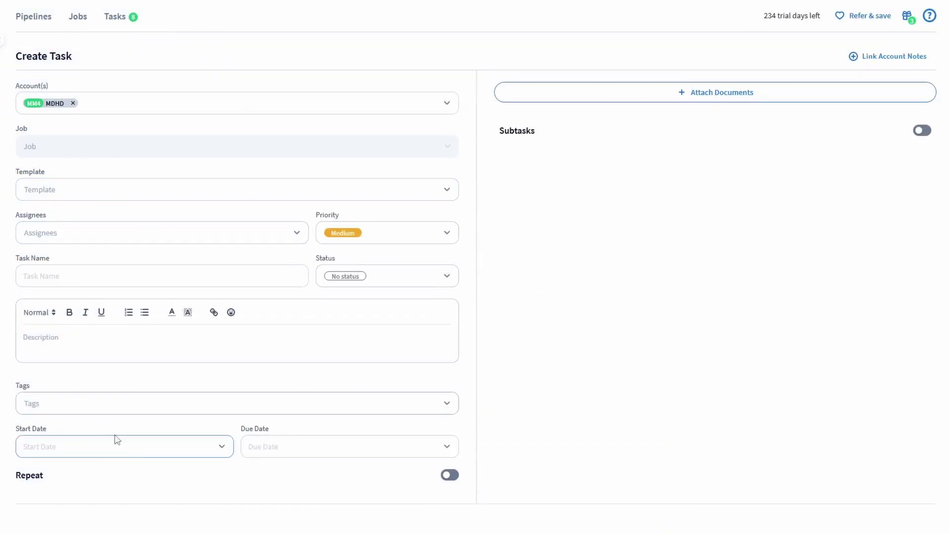
# Fill in the new task from the Monthly Payroll template and set its priority to High
pyautogui.click(155, 267)
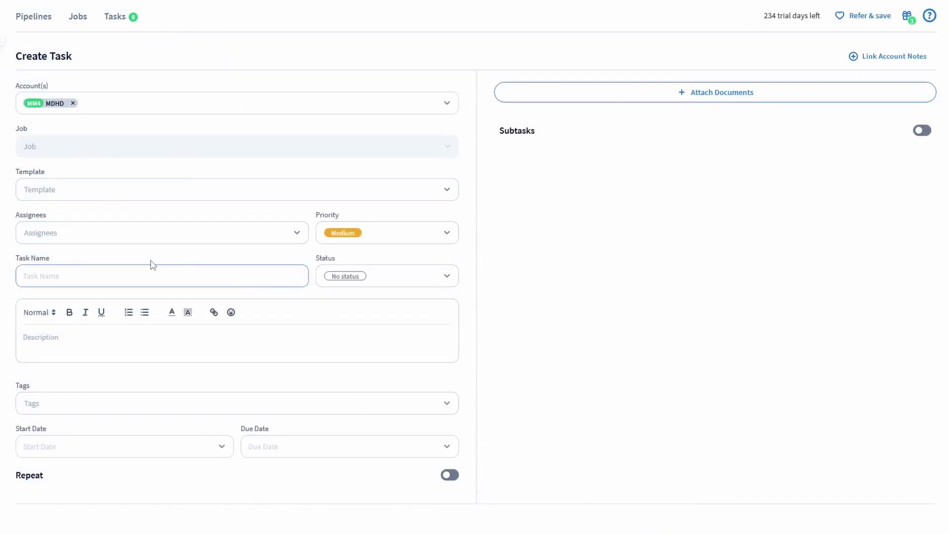
pyautogui.click(140, 194)
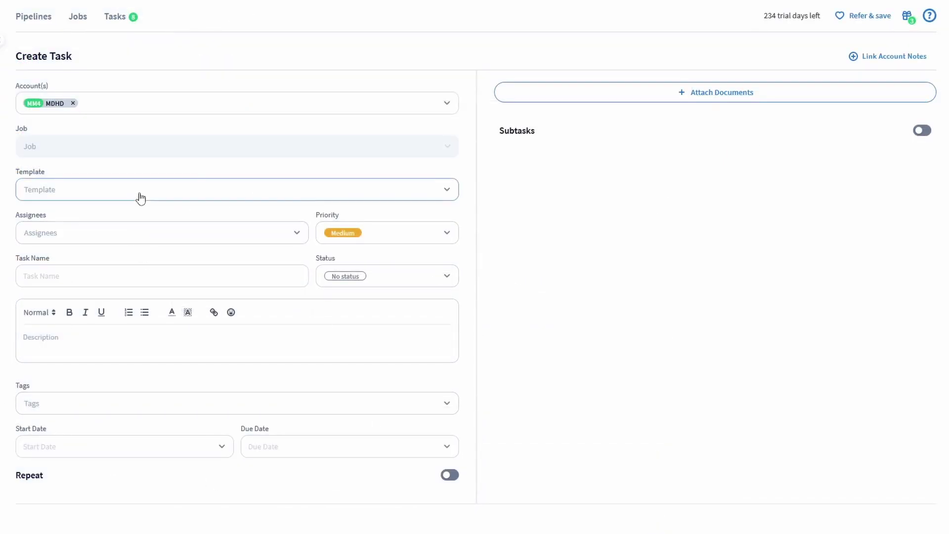
pyautogui.write('mo')
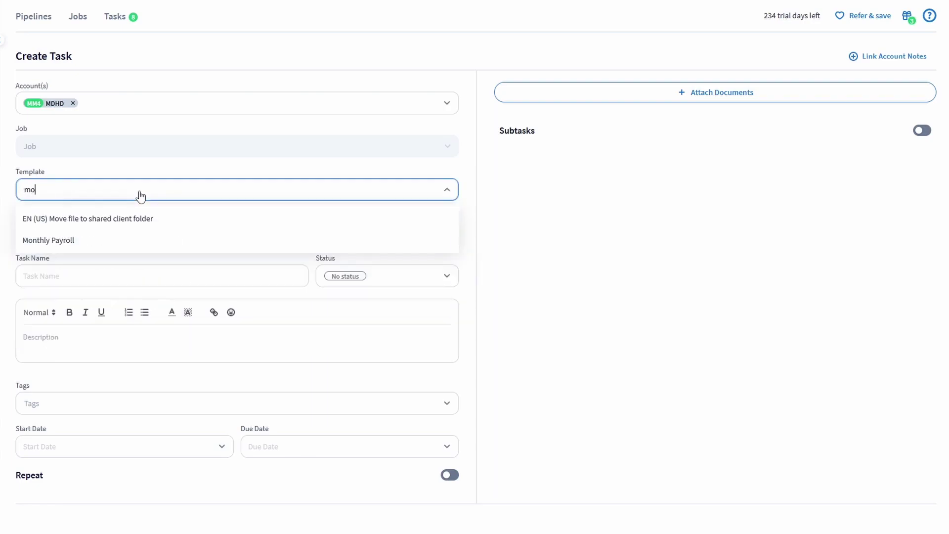
pyautogui.click(131, 240)
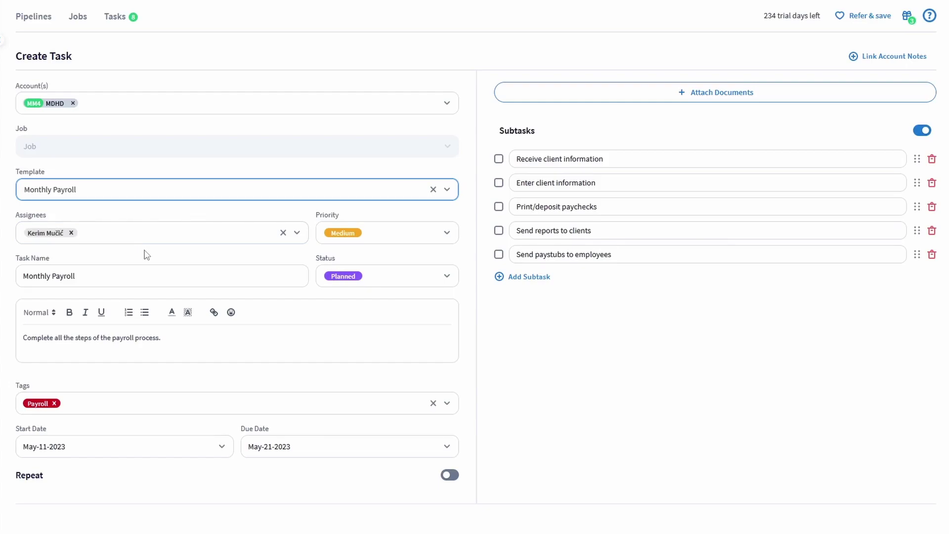
pyautogui.click(414, 238)
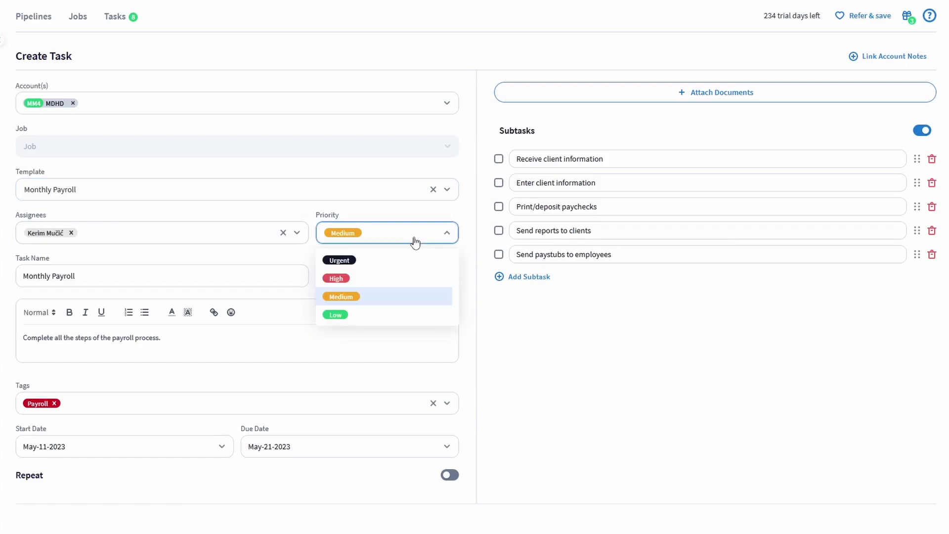
pyautogui.click(370, 279)
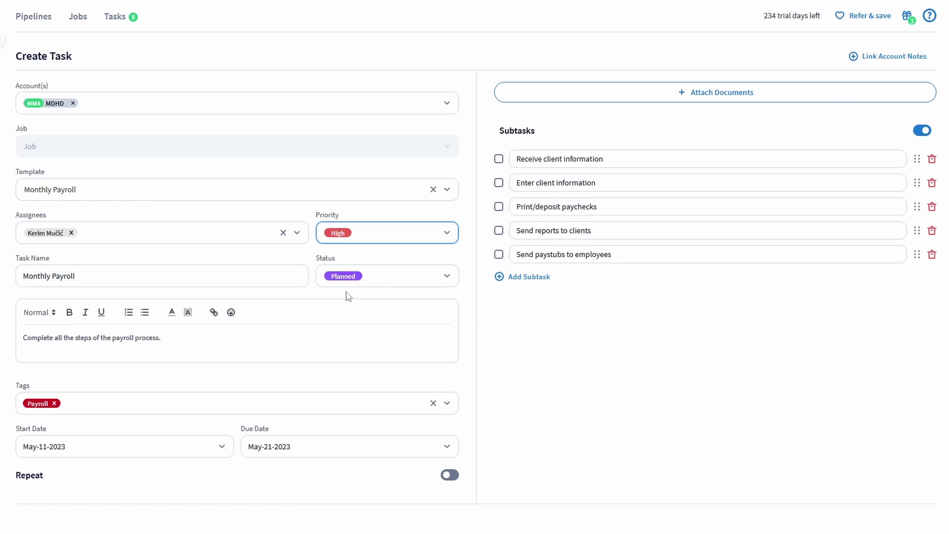
# Turn on repetition for the task and make it repeat every 1 month
pyautogui.click(451, 475)
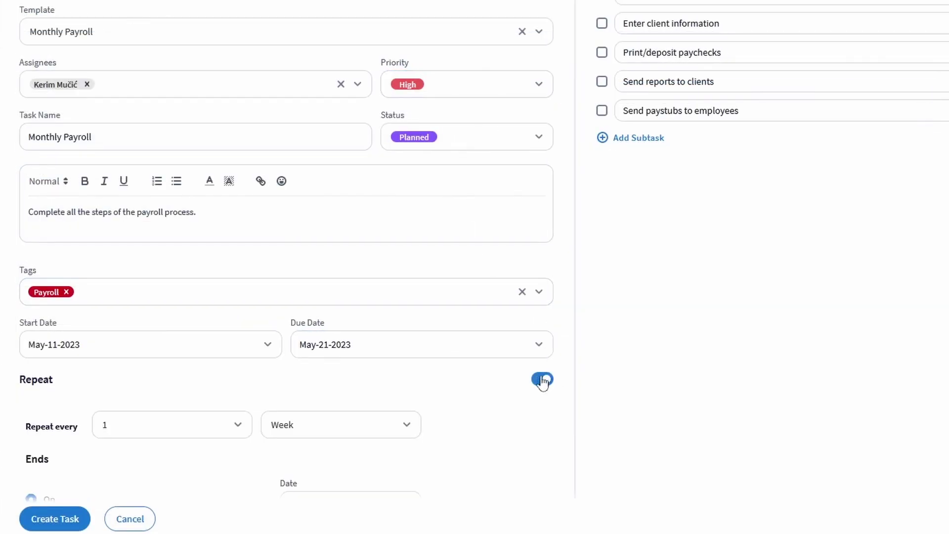
pyautogui.scroll(-3, 446, 363)
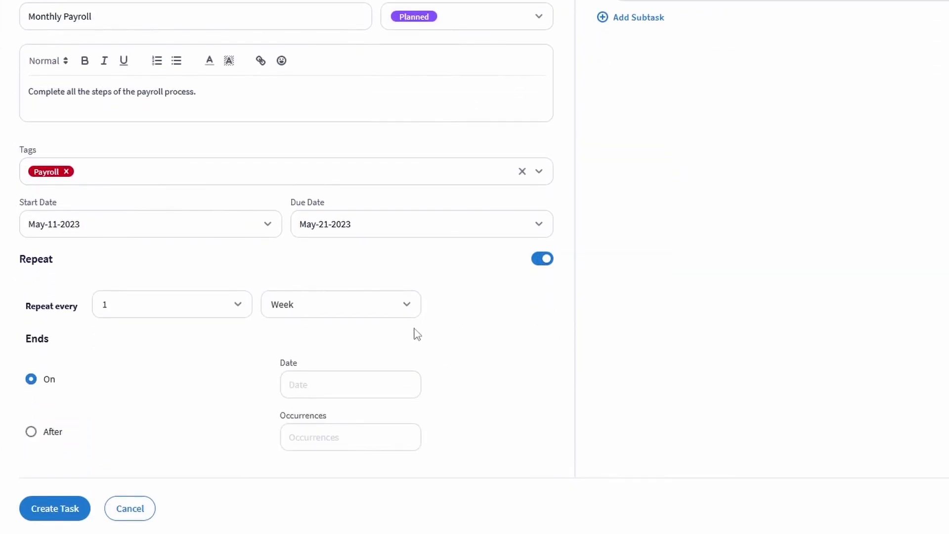
pyautogui.click(374, 307)
pyautogui.click(351, 393)
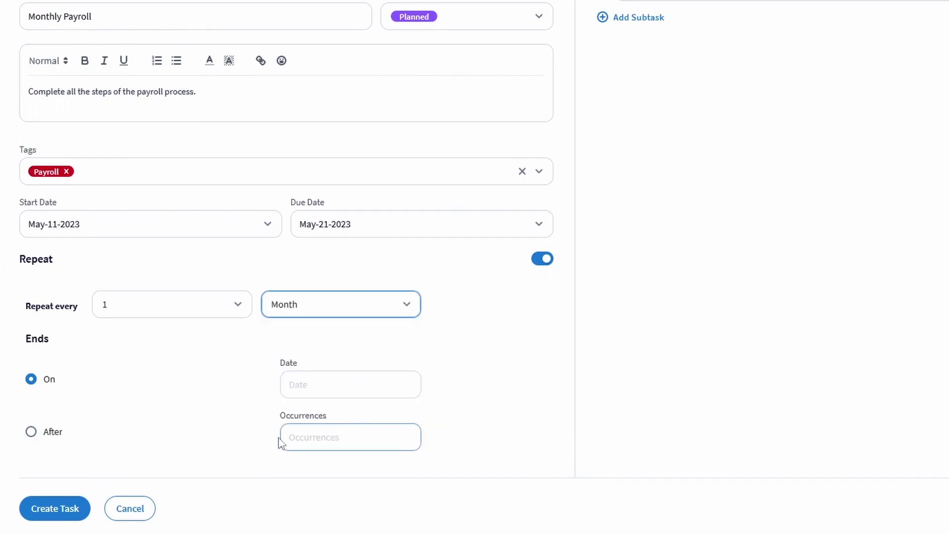
# End the task's repetition after 10 occurrences and create the task
pyautogui.click(30, 432)
pyautogui.click(312, 438)
pyautogui.write('10')
pyautogui.click(220, 473)
pyautogui.click(60, 523)
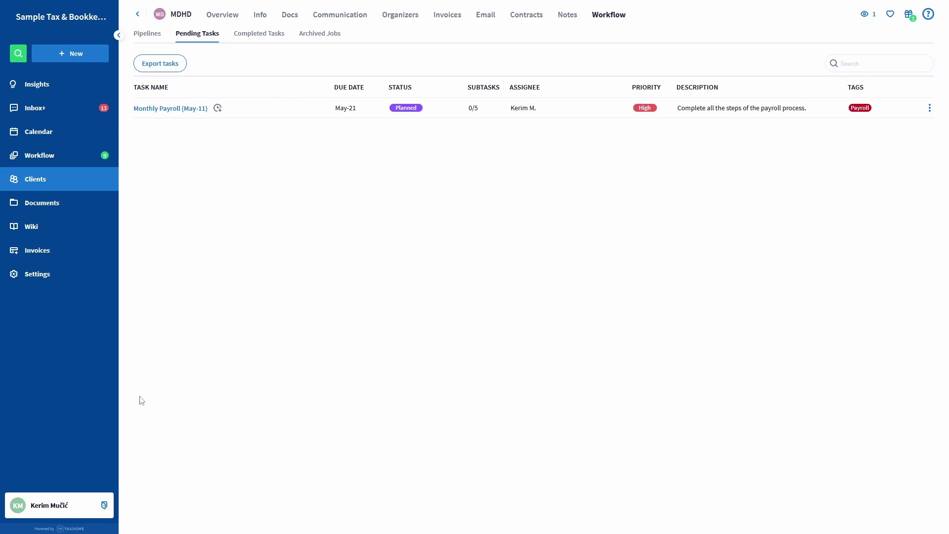
# Open the firm's pending workflow tasks and list All Tasks instead of only the personal ones
pyautogui.click(79, 165)
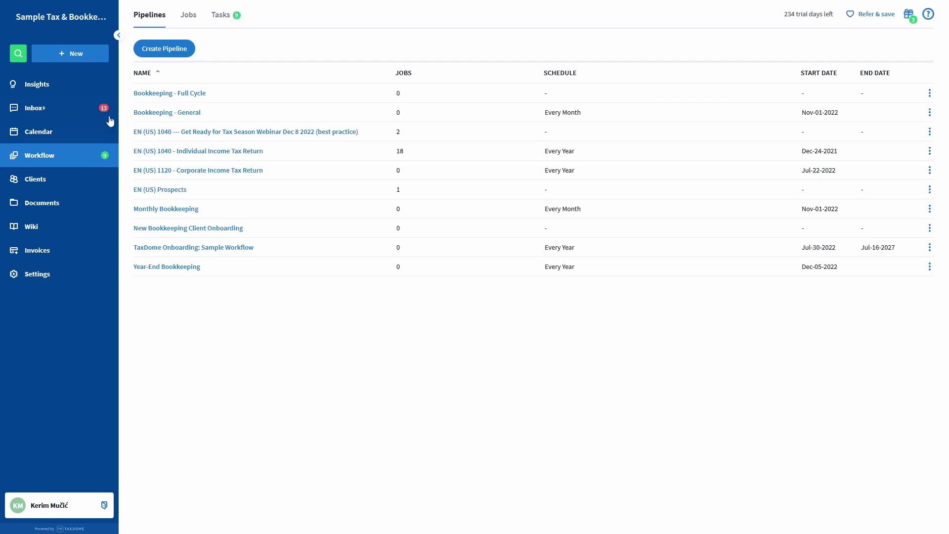
pyautogui.click(221, 16)
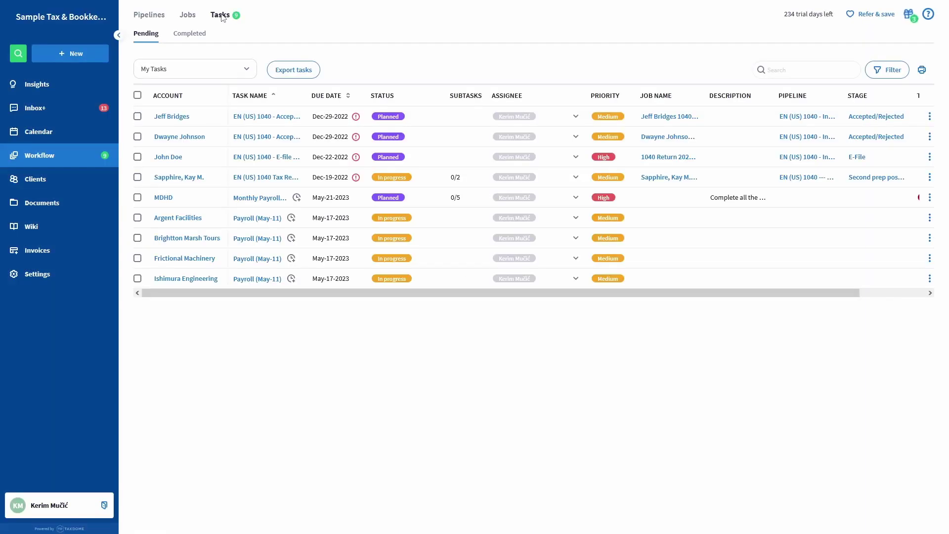
pyautogui.click(220, 69)
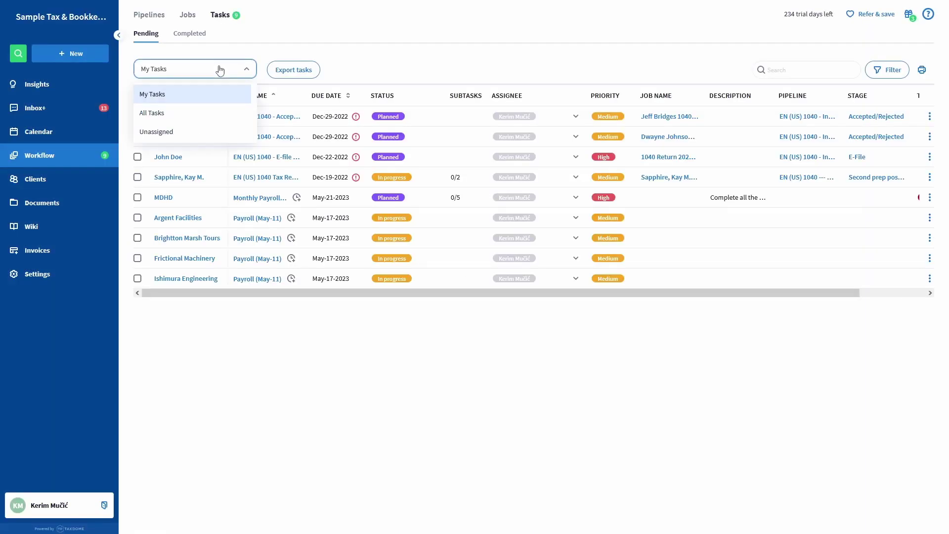
pyautogui.click(206, 114)
pyautogui.scroll(-1, 207, 117)
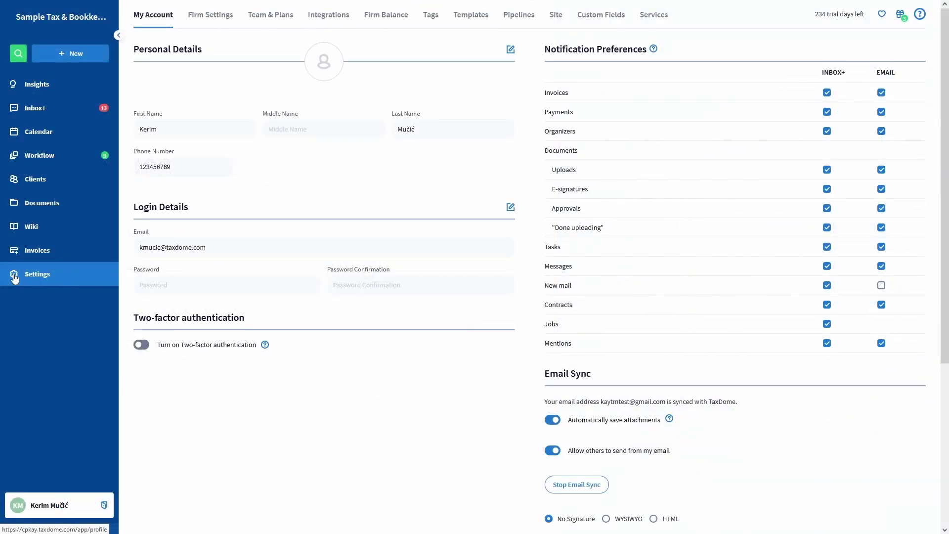
# Open the firm's pipelines settings
pyautogui.click(516, 18)
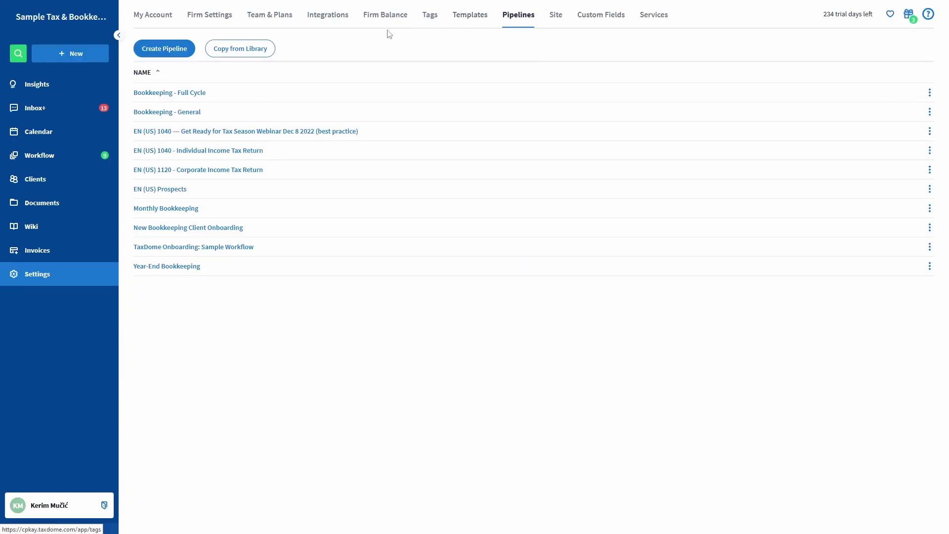
# Copy the EN (US) (Payroll) Payroll pipeline from the library and open it for editing
pyautogui.click(237, 51)
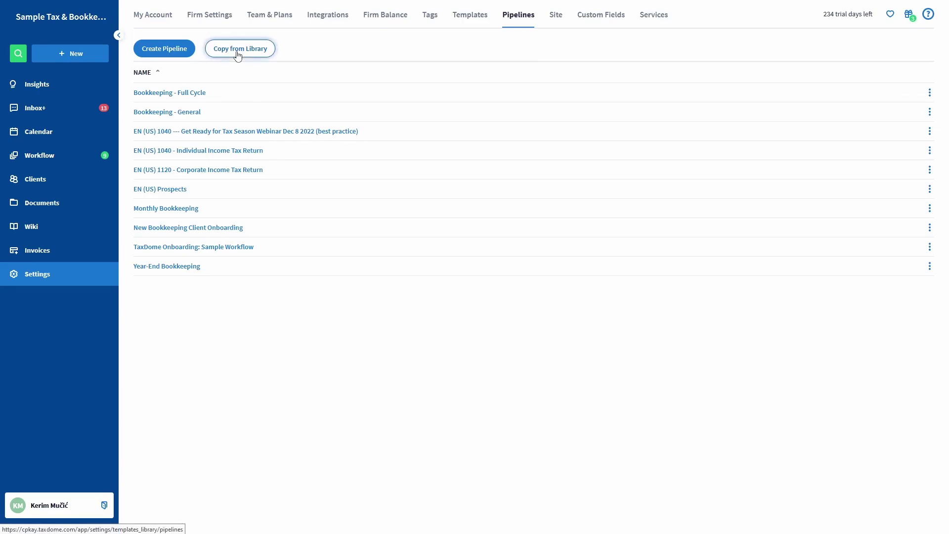
pyautogui.scroll(-12, 277, 121)
pyautogui.scroll(-3, 219, 218)
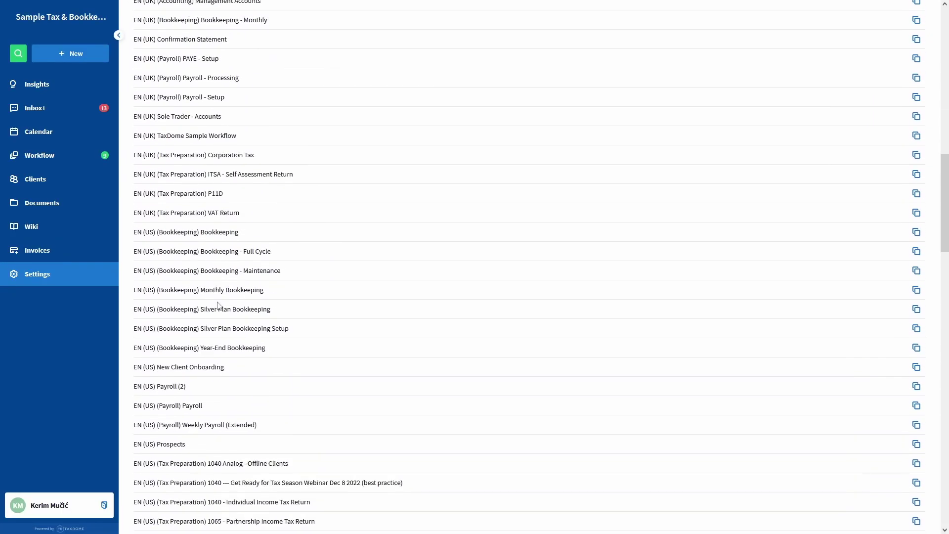
pyautogui.click(915, 406)
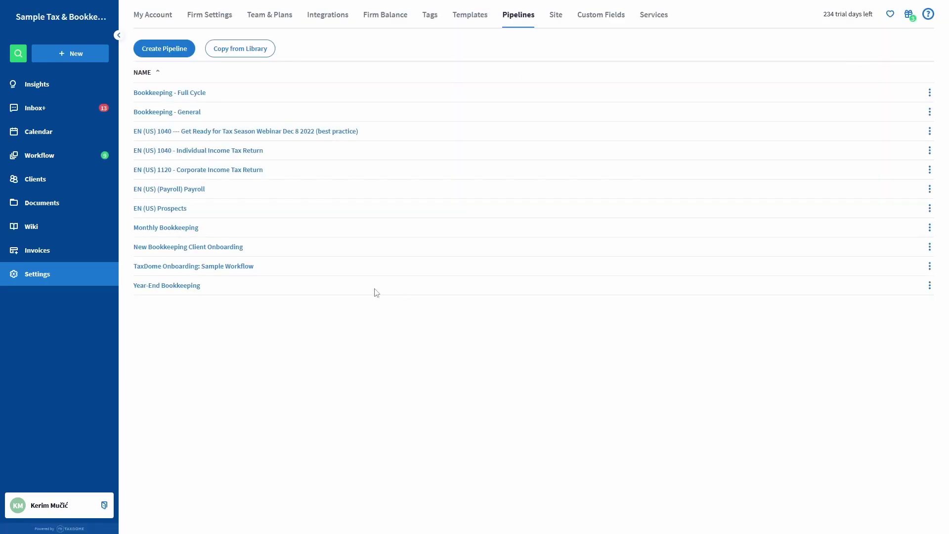
pyautogui.click(169, 189)
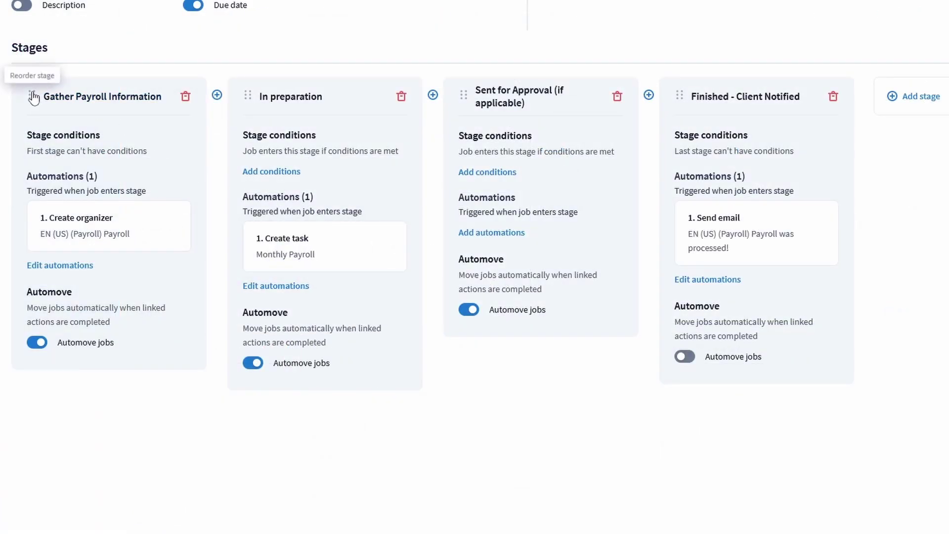
# Insert a blank stage after Gather Payroll Information and delete it again
pyautogui.moveTo(34, 98)
pyautogui.mouseDown()
pyautogui.moveTo(460, 103)
pyautogui.moveTo(47, 98)
pyautogui.mouseUp()
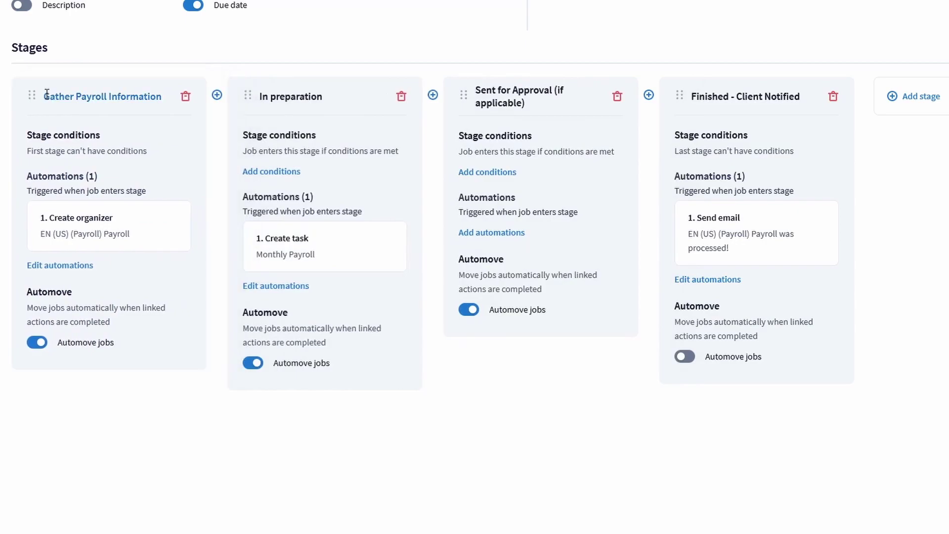
pyautogui.click(218, 95)
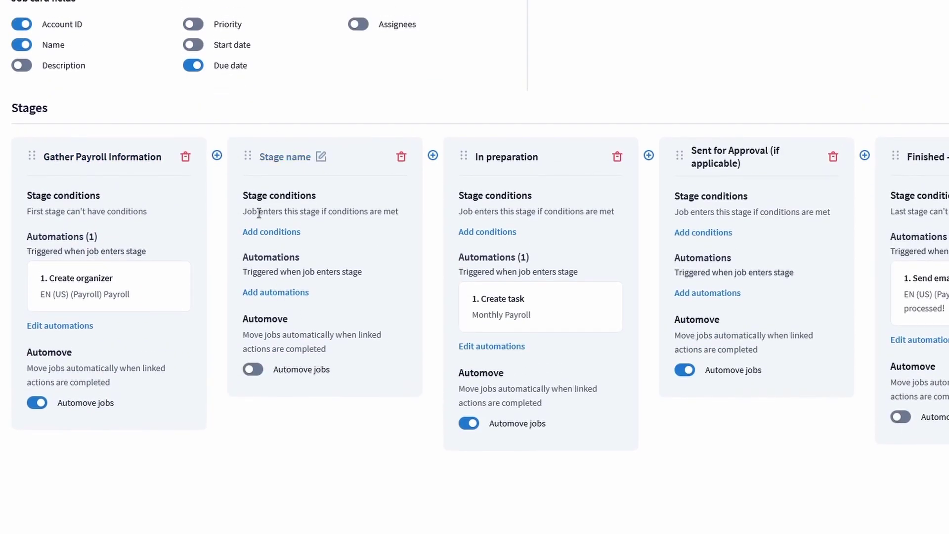
pyautogui.click(402, 157)
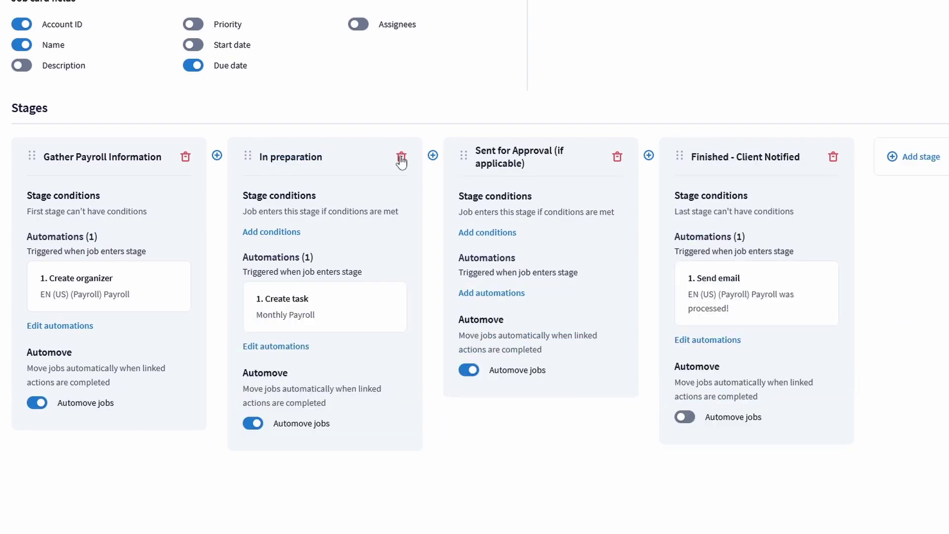
# Review the Gather Payroll Information stage's automations and the automation types available to add, and save the automations
pyautogui.click(70, 326)
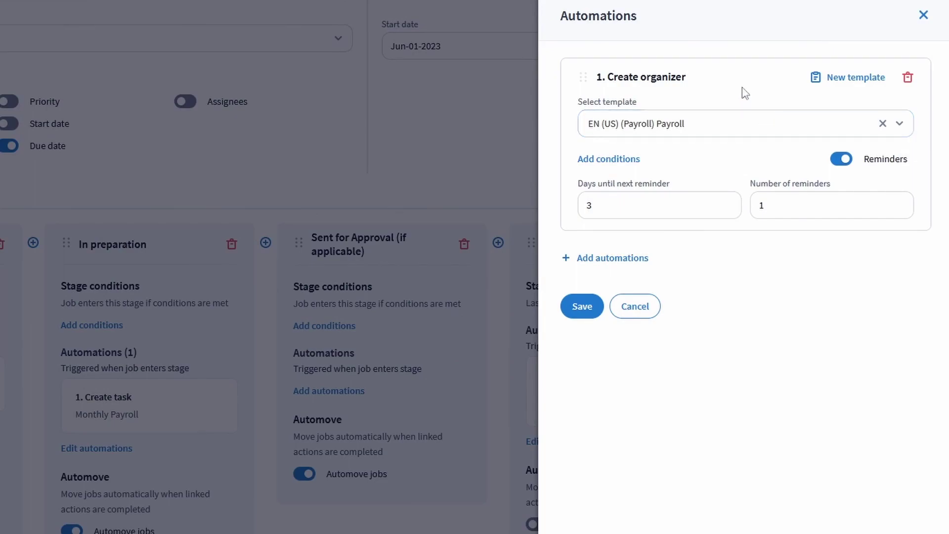
pyautogui.click(601, 259)
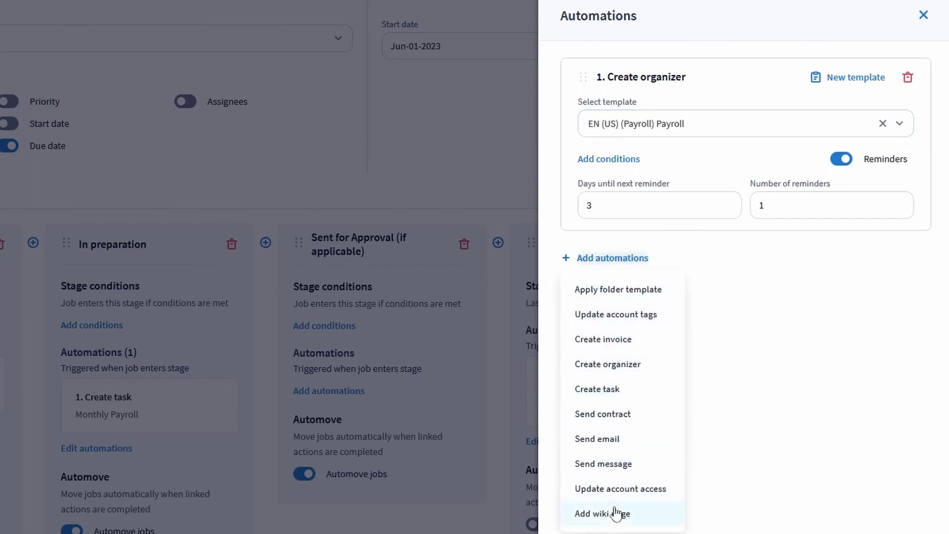
pyautogui.click(603, 260)
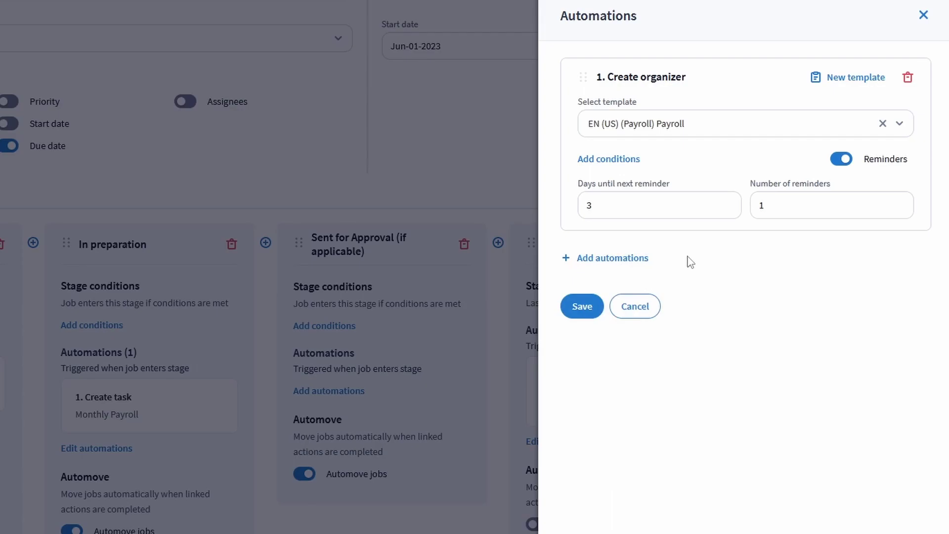
pyautogui.click(581, 306)
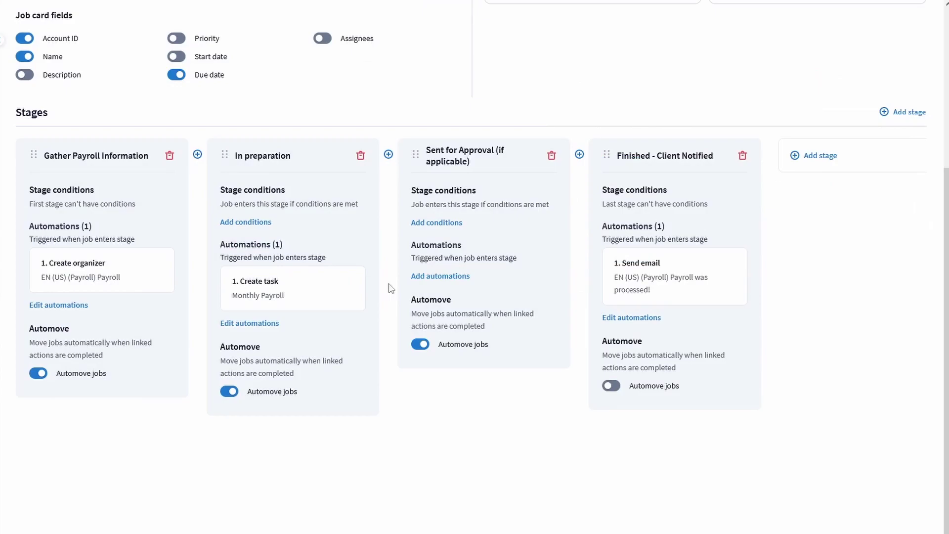
# Set the pipeline's default recurrence to Monthly with a start date of Jun-01-2023
pyautogui.scroll(5, 390, 288)
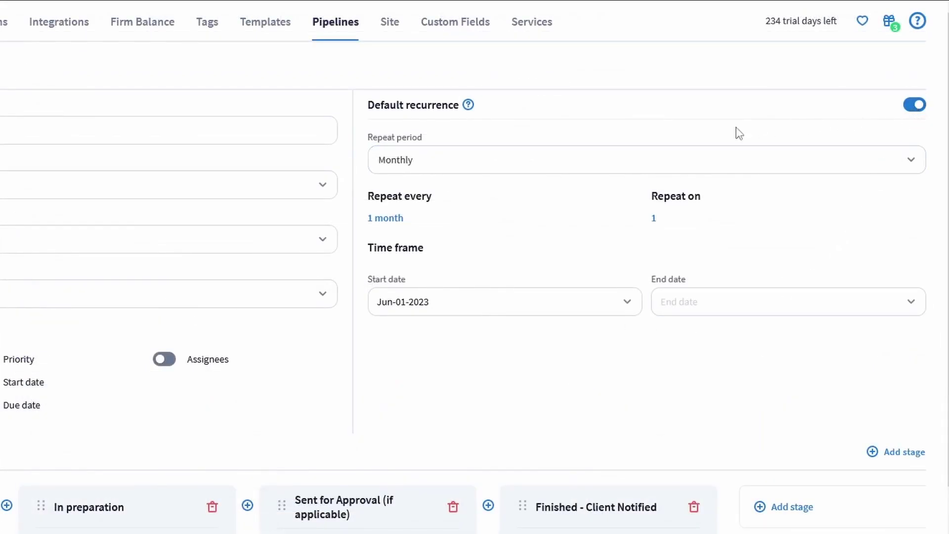
pyautogui.click(552, 161)
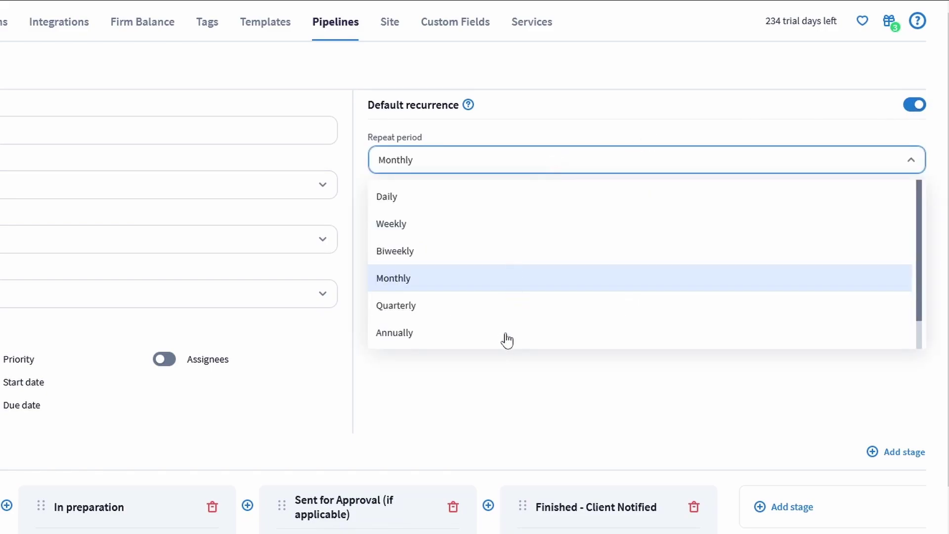
pyautogui.click(495, 278)
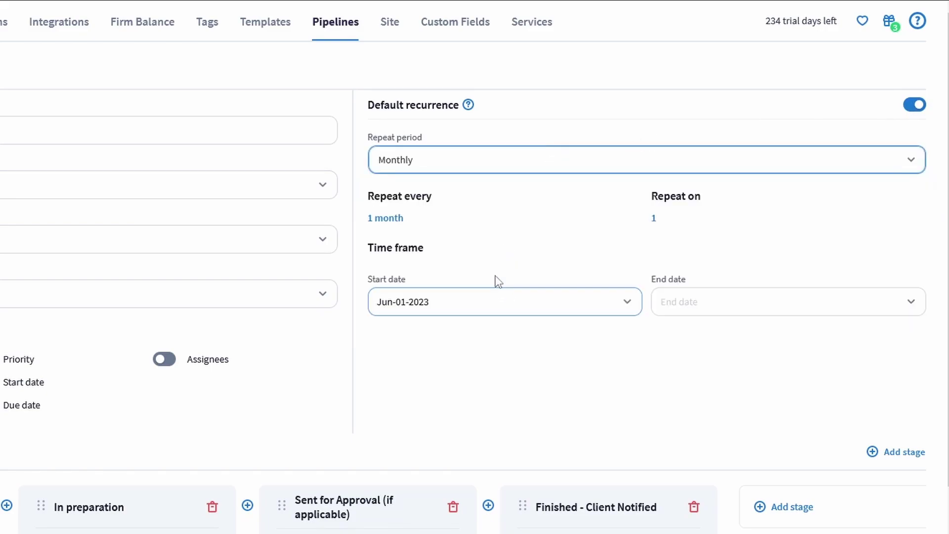
pyautogui.click(479, 301)
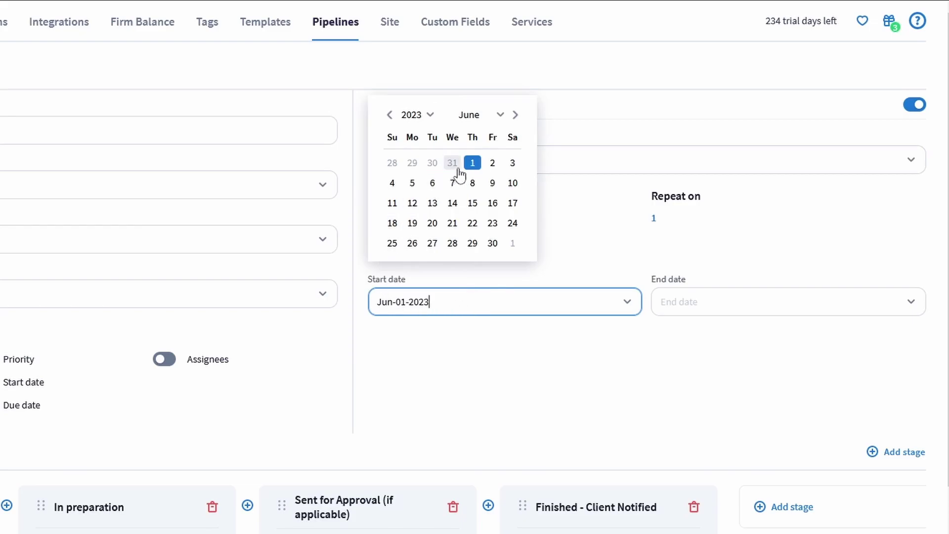
pyautogui.click(472, 164)
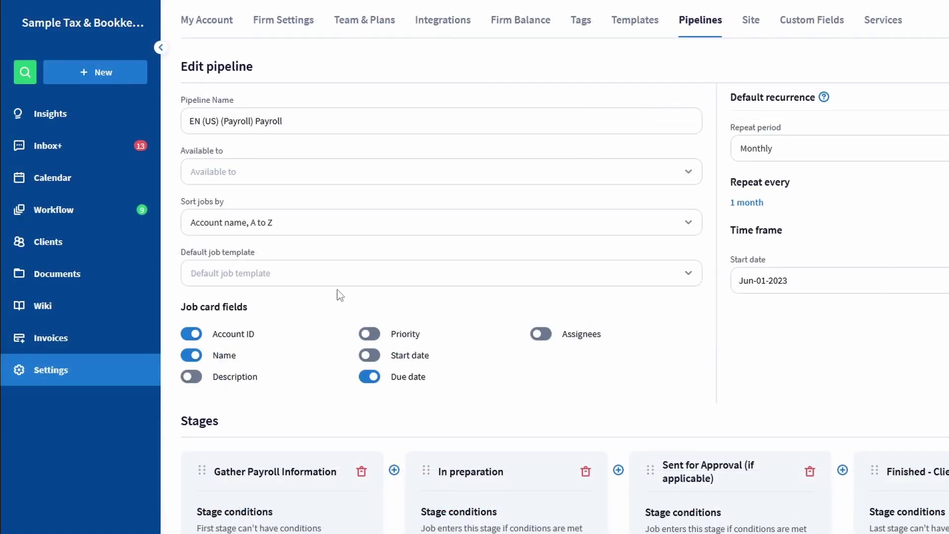
# Start a new job template in the firm's template settings and name it Monthly Payroll
pyautogui.click(643, 30)
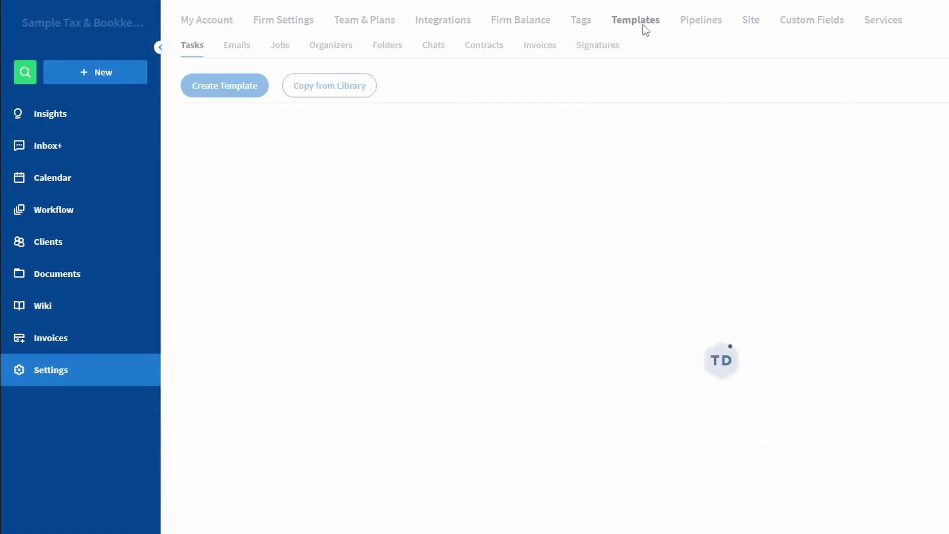
pyautogui.click(280, 51)
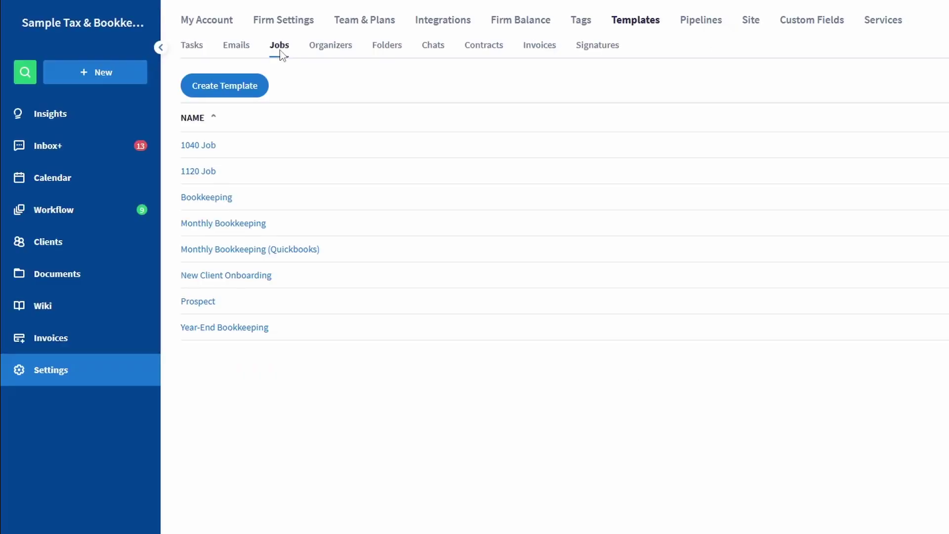
pyautogui.click(232, 92)
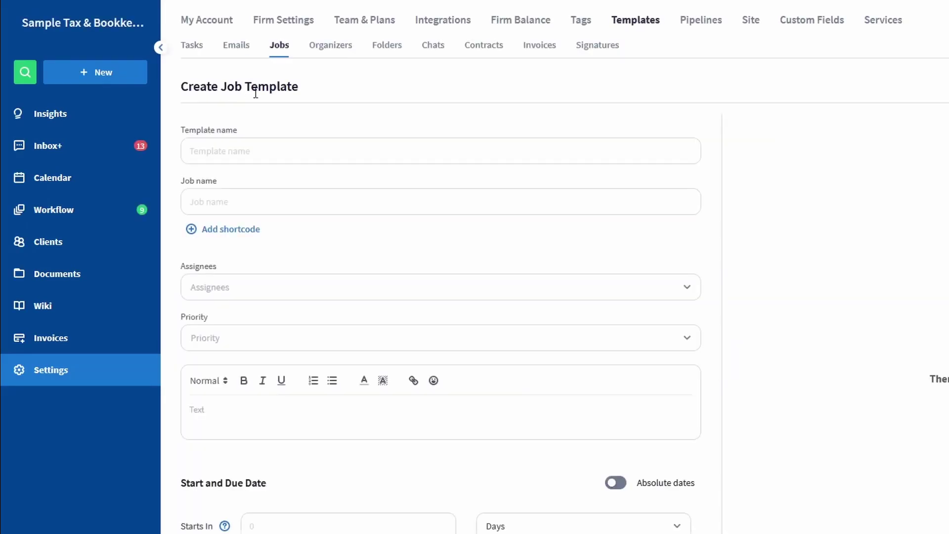
pyautogui.write('Monthly Payroll')
# Build the job name from the current month name shortcode, the word Payroll and the account name shortcode
pyautogui.click(276, 202)
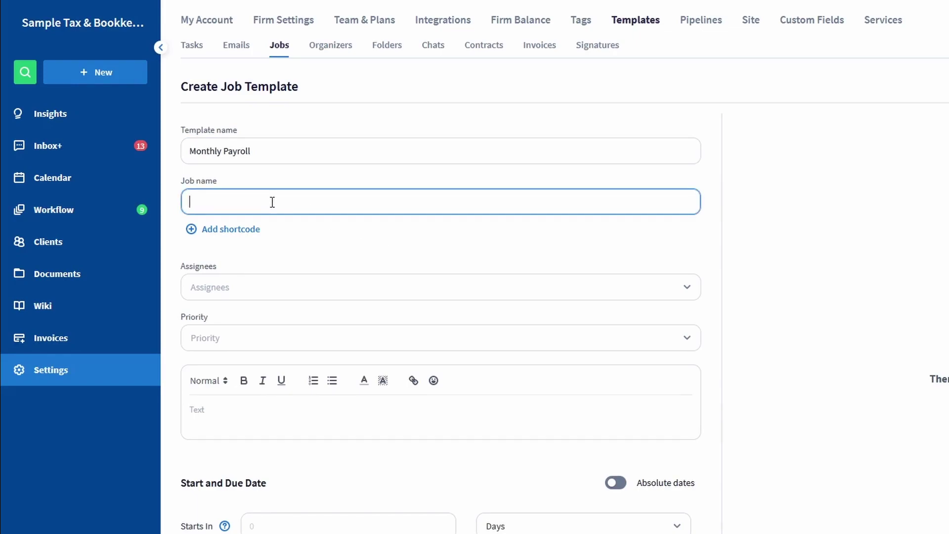
pyautogui.click(239, 232)
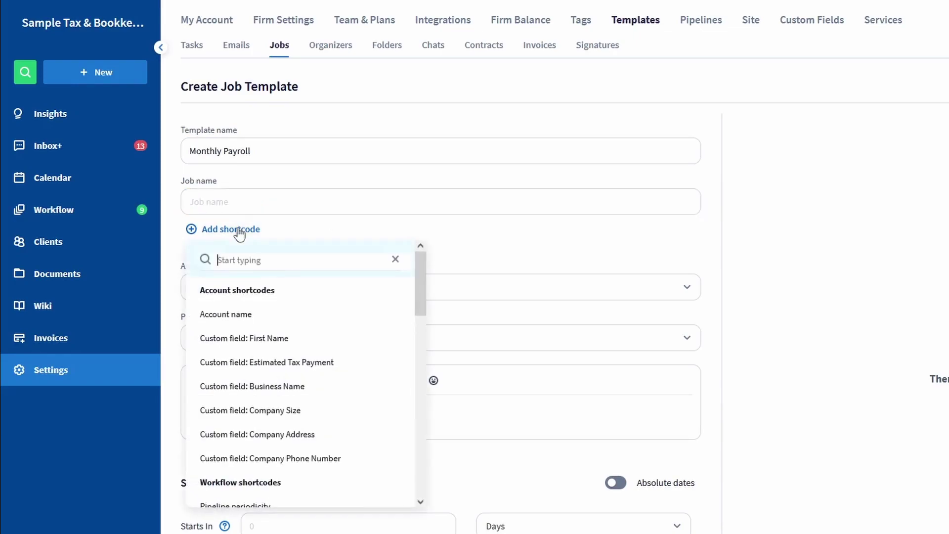
pyautogui.scroll(-4, 274, 362)
pyautogui.scroll(-3, 274, 362)
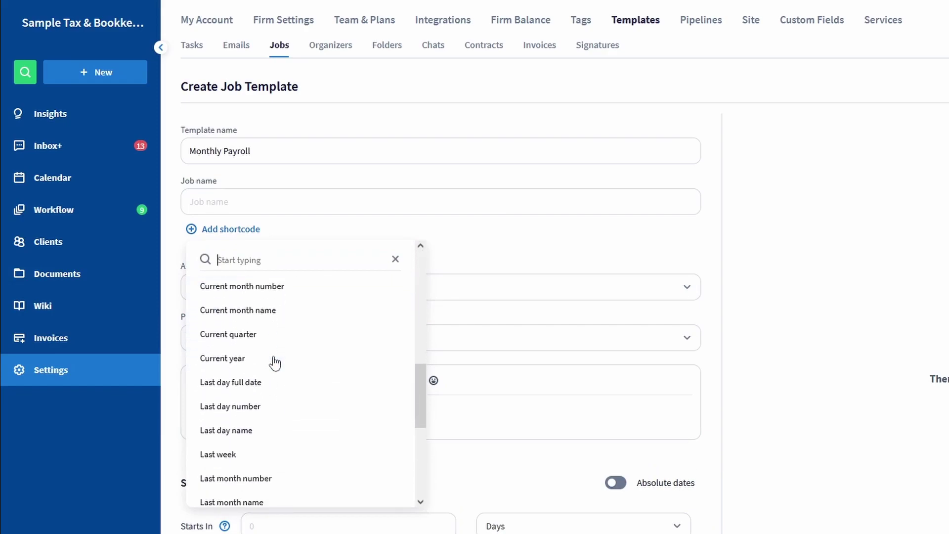
pyautogui.click(258, 306)
pyautogui.write('Payroll')
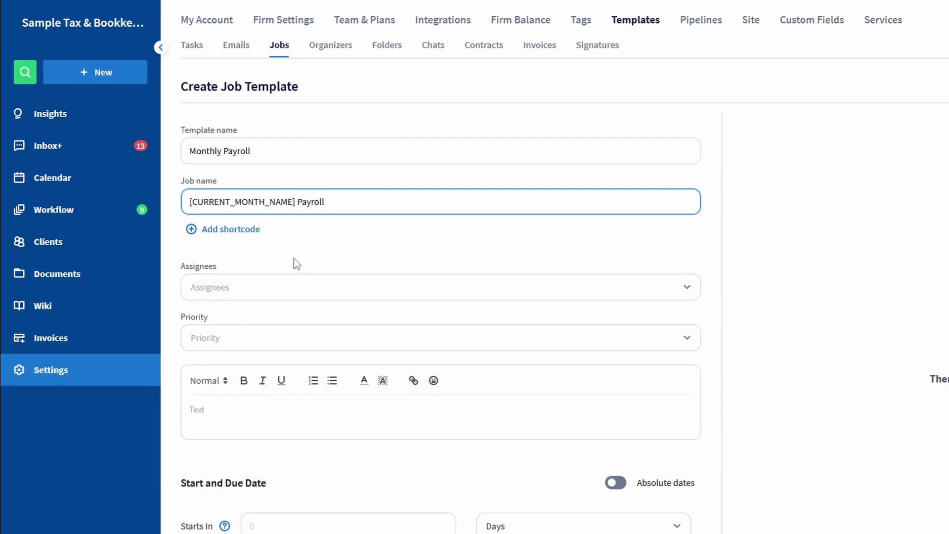
pyautogui.click(245, 231)
pyautogui.scroll(8, 286, 301)
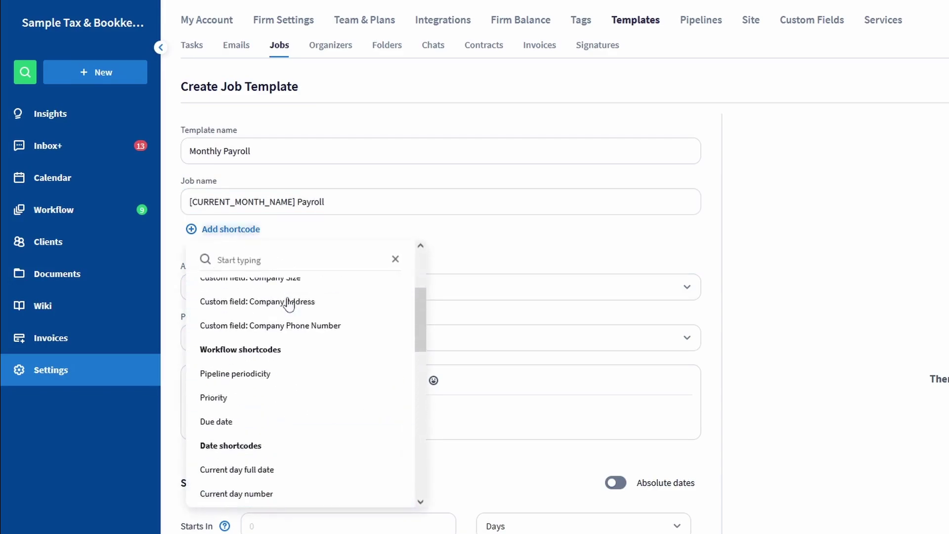
pyautogui.click(286, 315)
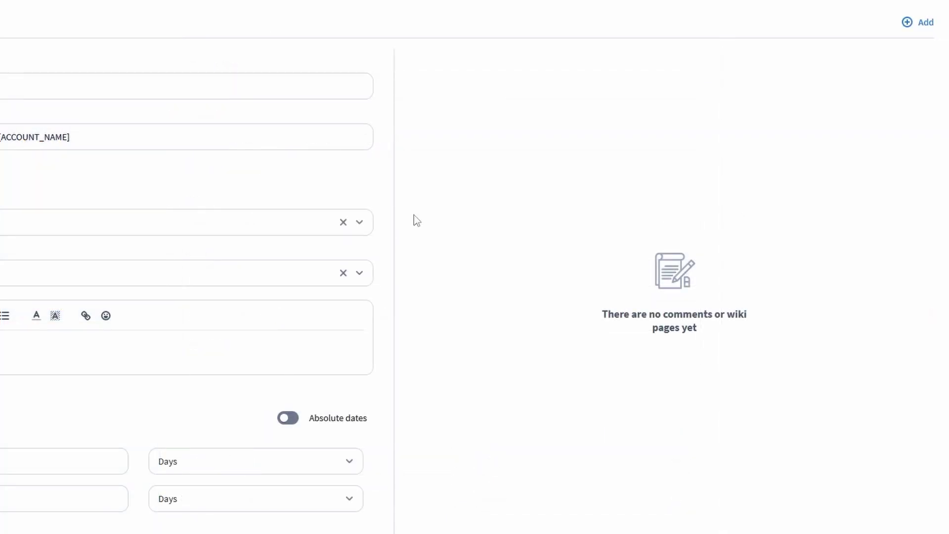
# Attach the wiki page How to Mark Tasks as Completed to the job template
pyautogui.click(913, 28)
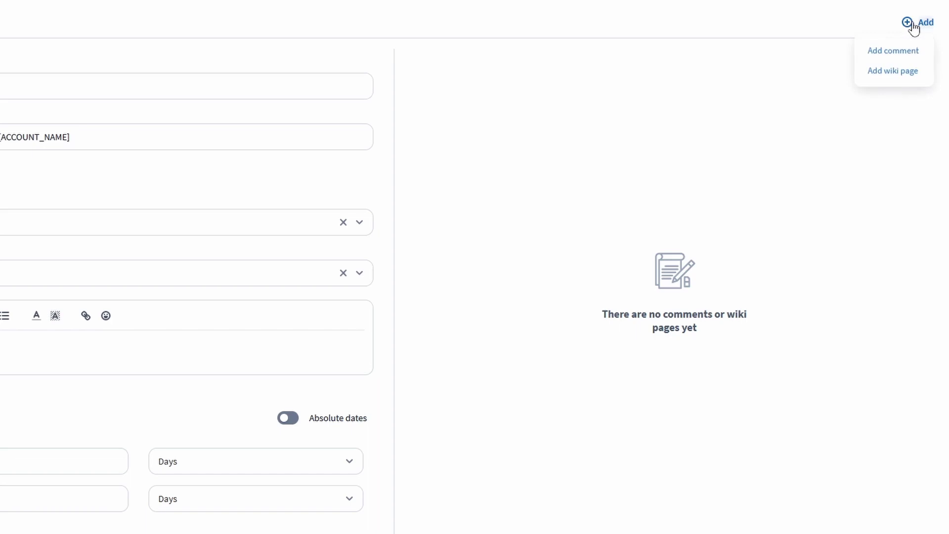
pyautogui.click(891, 71)
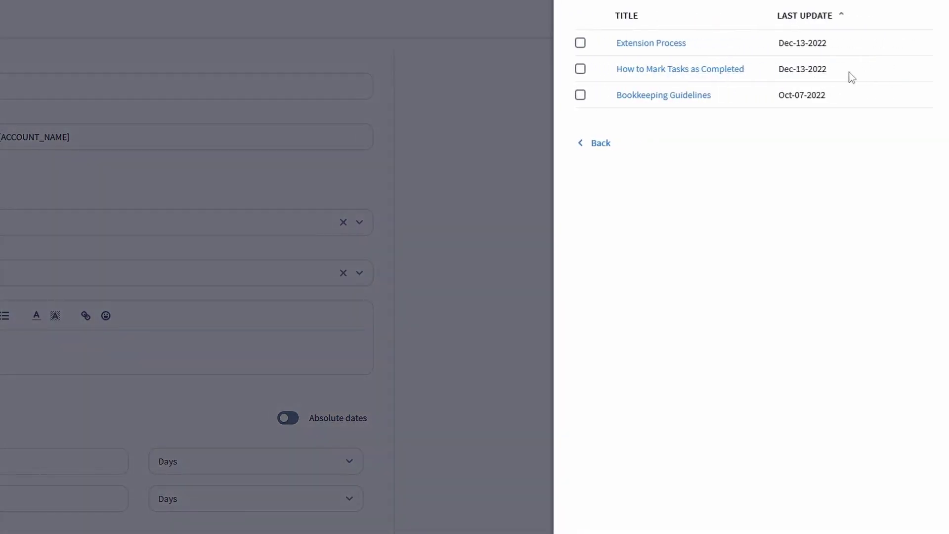
pyautogui.click(580, 70)
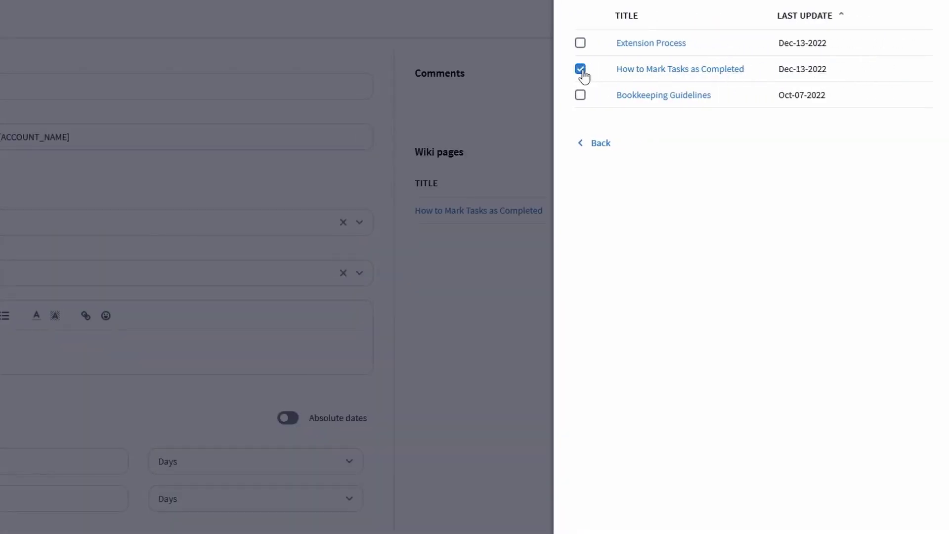
pyautogui.click(583, 143)
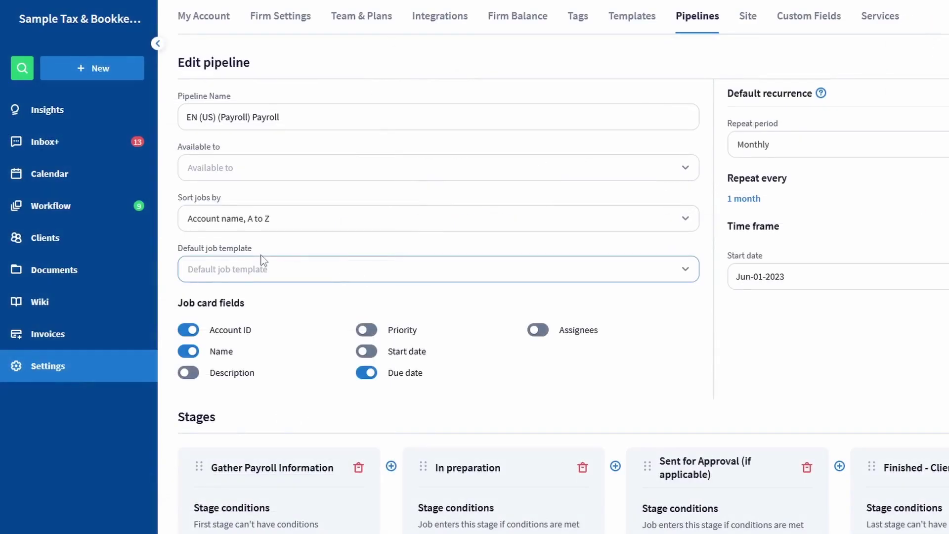
# Set Monthly Payroll as the payroll pipeline's default job template
pyautogui.click(309, 279)
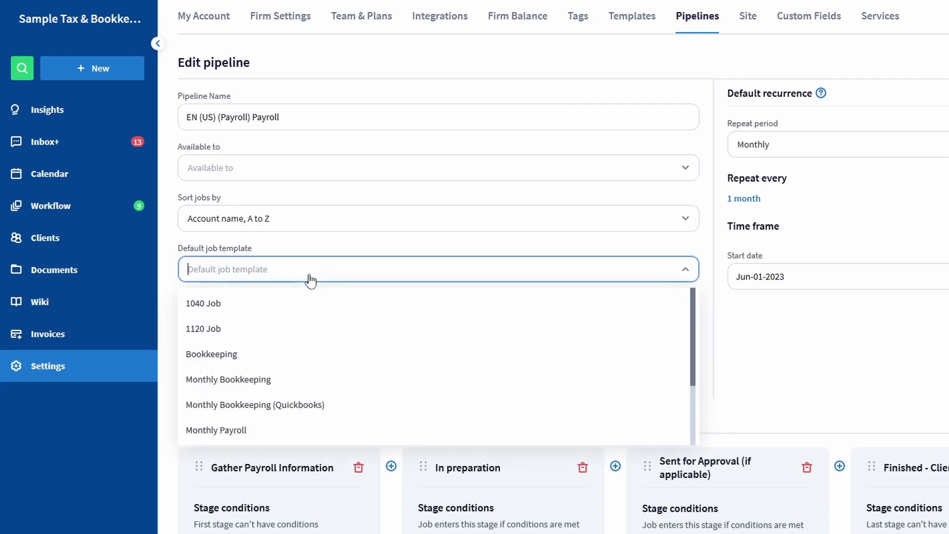
pyautogui.click(256, 430)
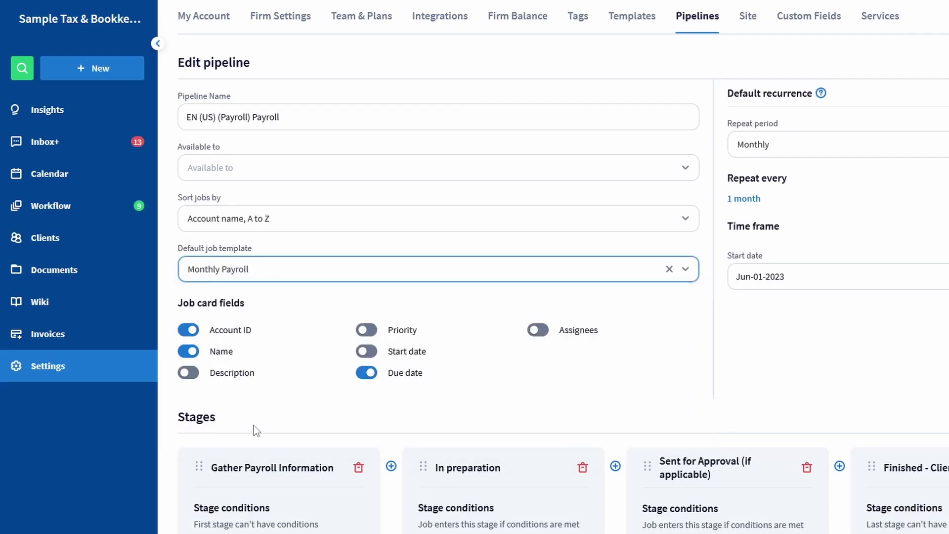
# Add all accounts tagged Monthly Payroll to the payroll pipeline's recurrence, using the pipeline's default recurrence settings
pyautogui.click(318, 290)
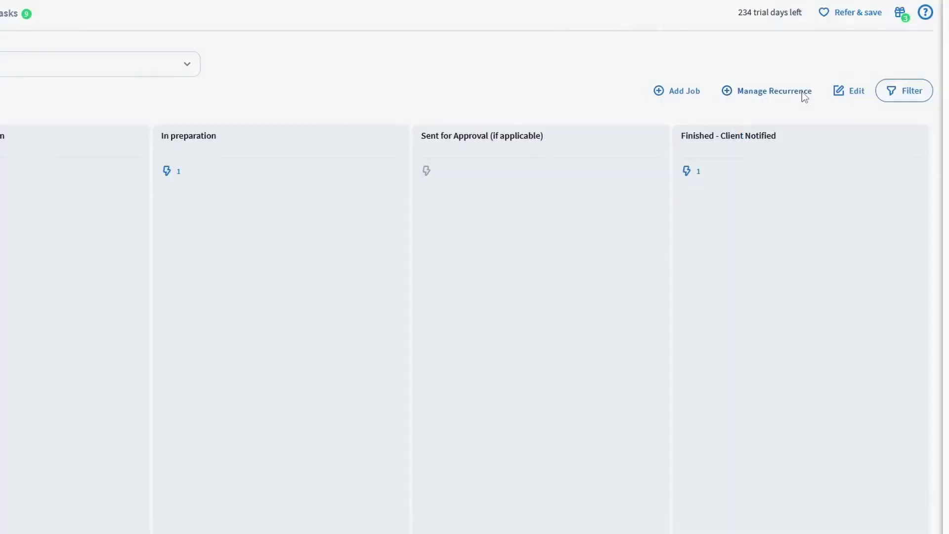
pyautogui.click(802, 92)
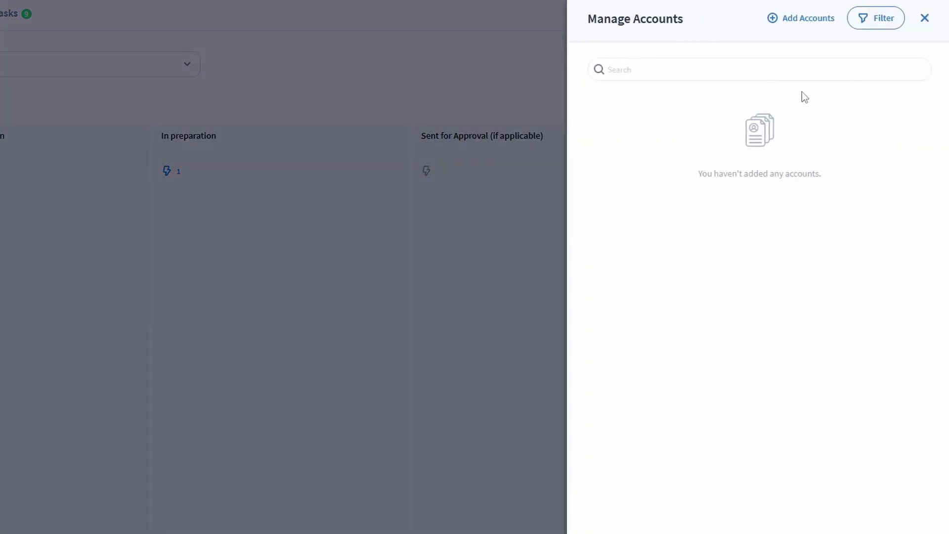
pyautogui.click(808, 20)
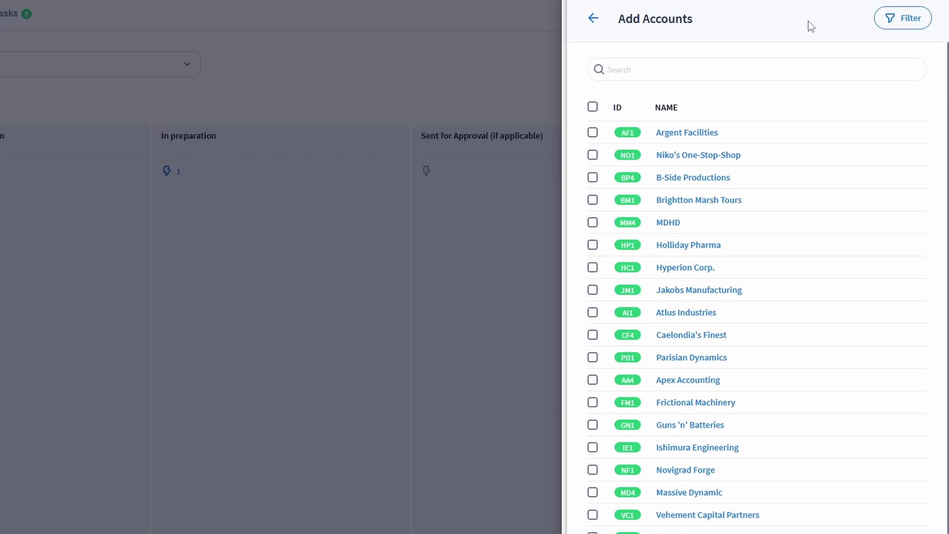
pyautogui.click(906, 22)
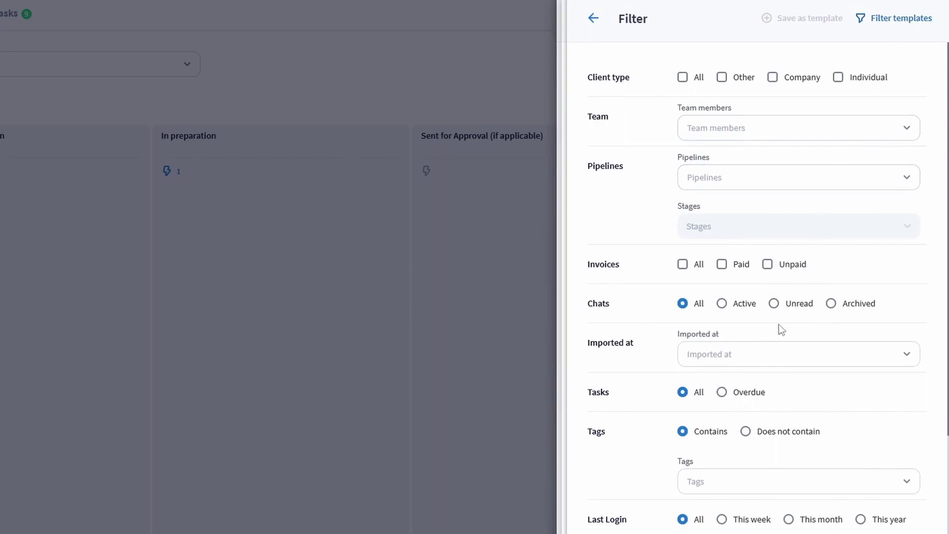
pyautogui.click(748, 482)
pyautogui.scroll(-10, 752, 486)
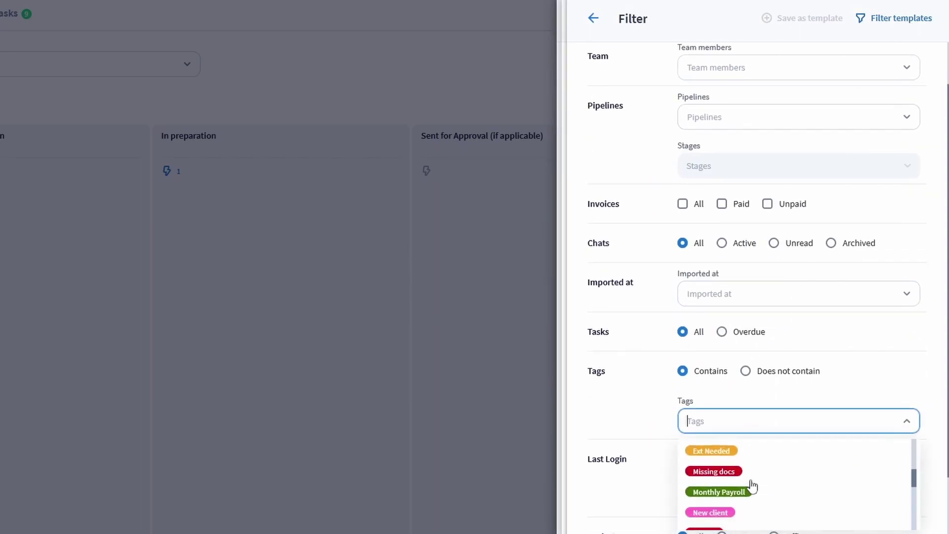
pyautogui.scroll(2, 751, 485)
pyautogui.click(751, 480)
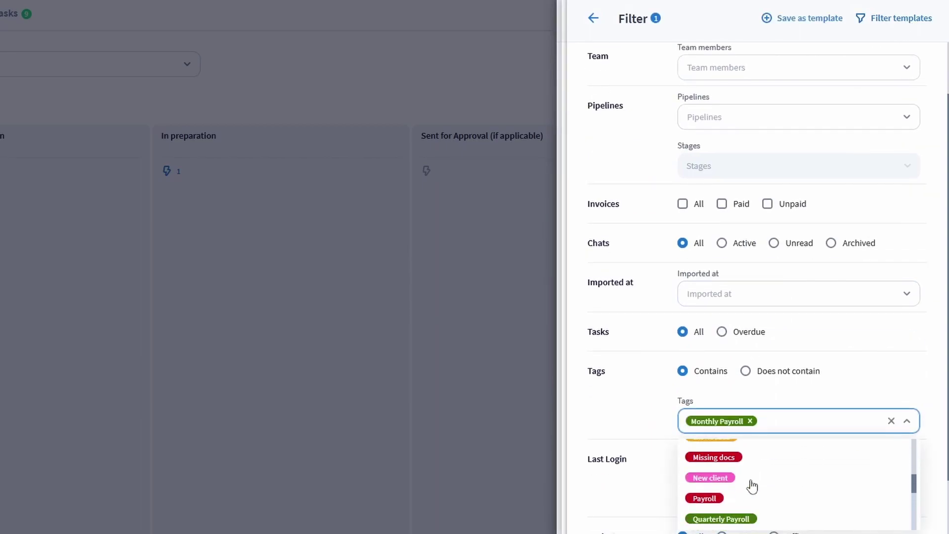
pyautogui.click(783, 419)
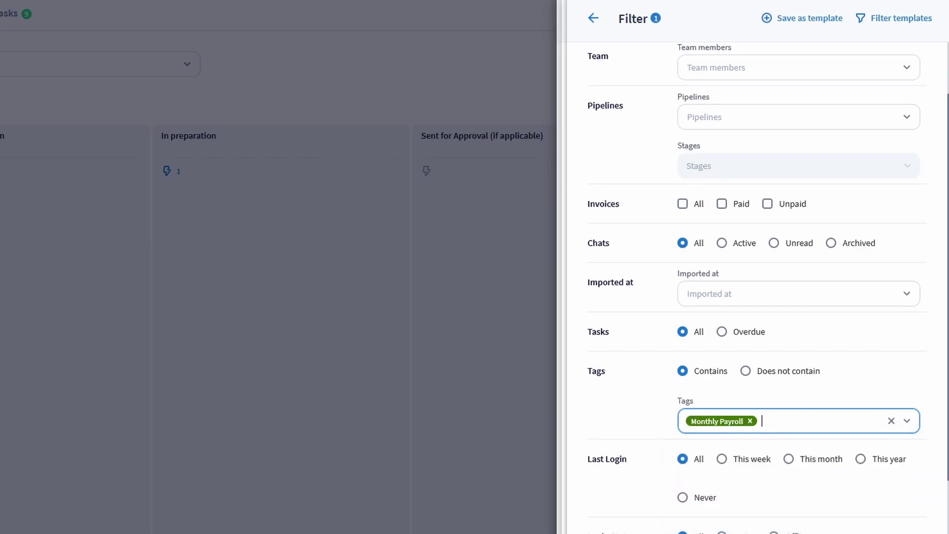
pyautogui.click(607, 532)
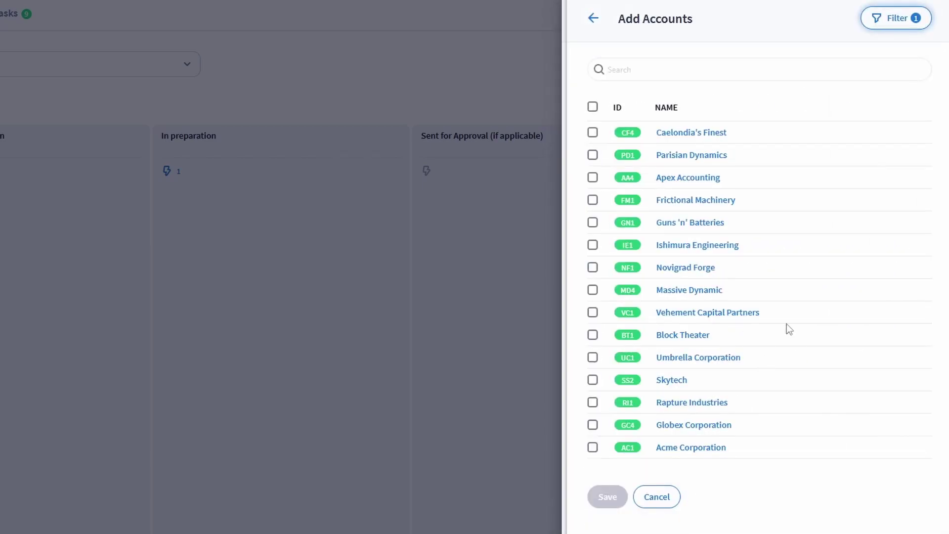
pyautogui.click(595, 109)
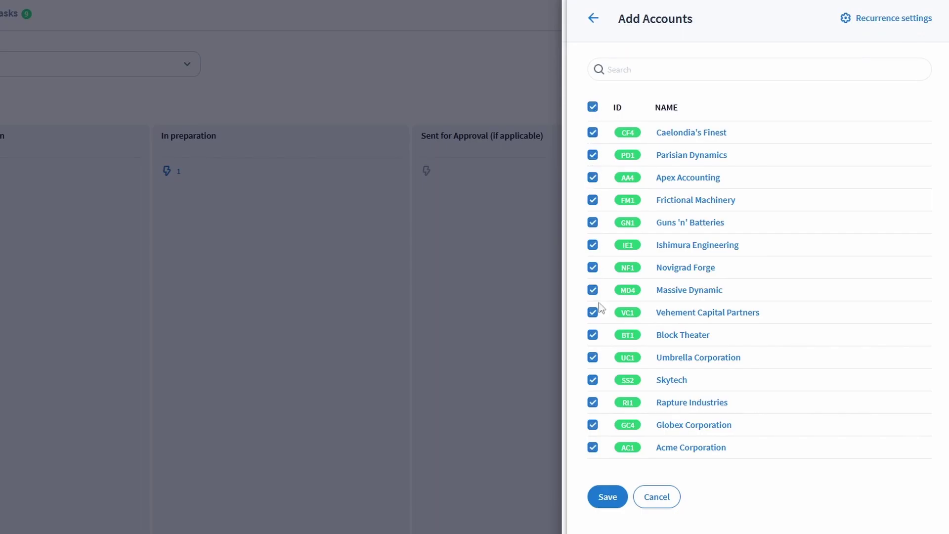
pyautogui.click(615, 498)
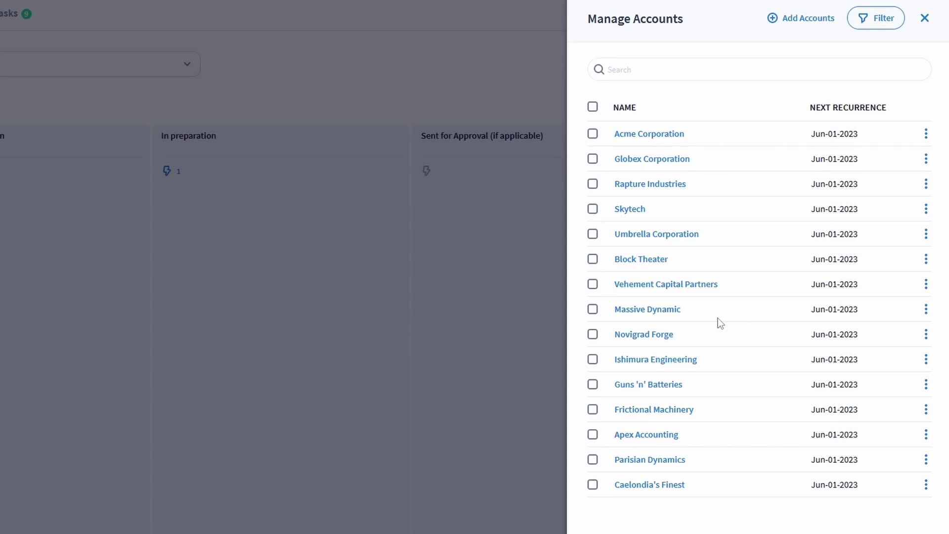
# Set the recurrence start date to Jun-09-2023 for Massive Dynamic, Novigrad Forge and Ishimura Engineering, and save the settings
pyautogui.click(592, 309)
pyautogui.click(593, 334)
pyautogui.click(593, 359)
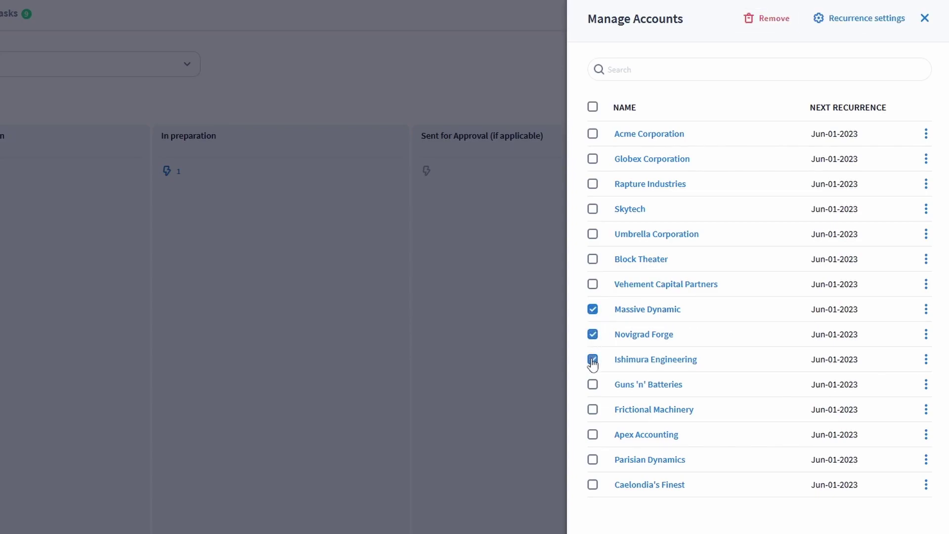
pyautogui.click(843, 19)
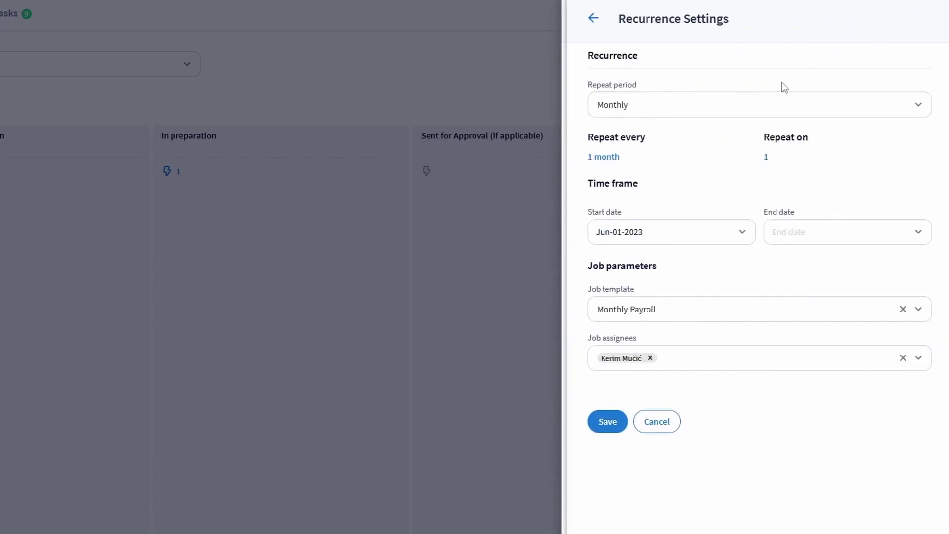
pyautogui.click(626, 105)
pyautogui.click(649, 105)
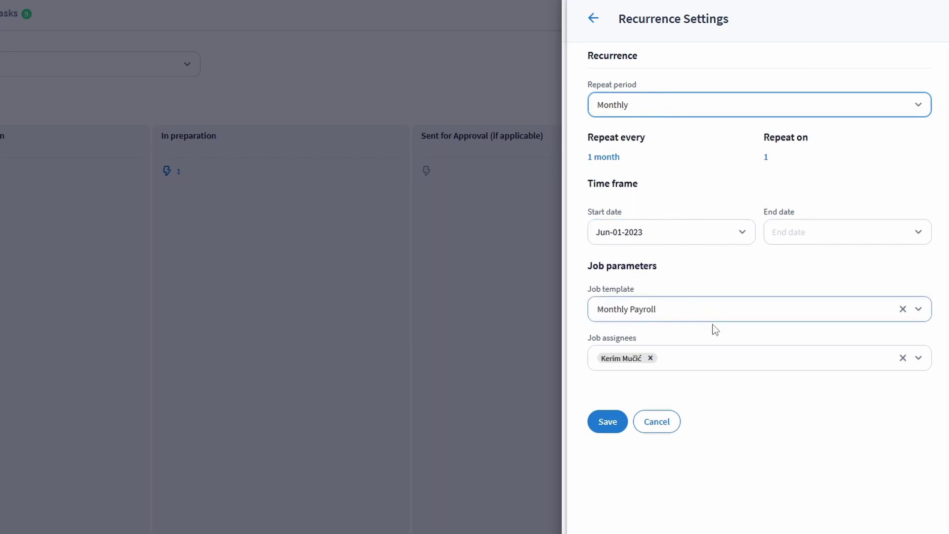
pyautogui.click(673, 232)
pyautogui.click(699, 126)
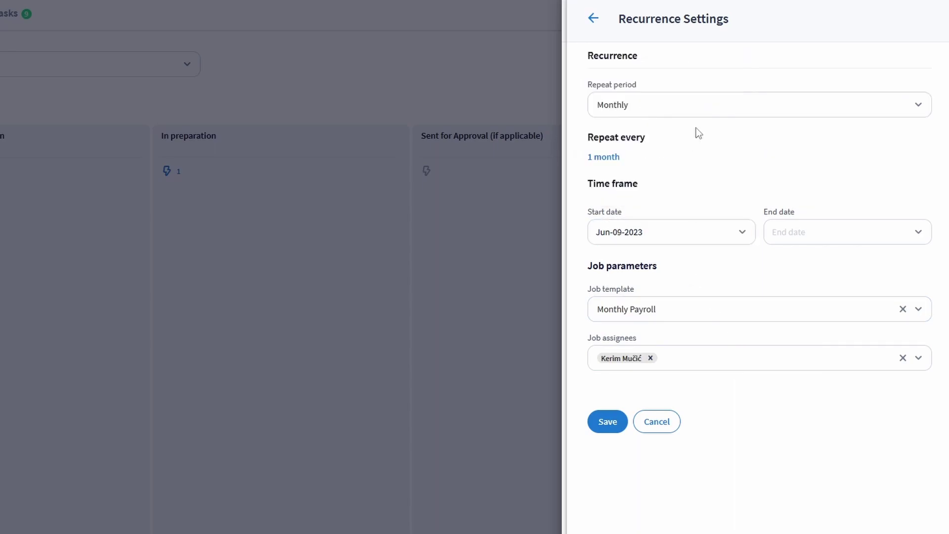
pyautogui.click(608, 422)
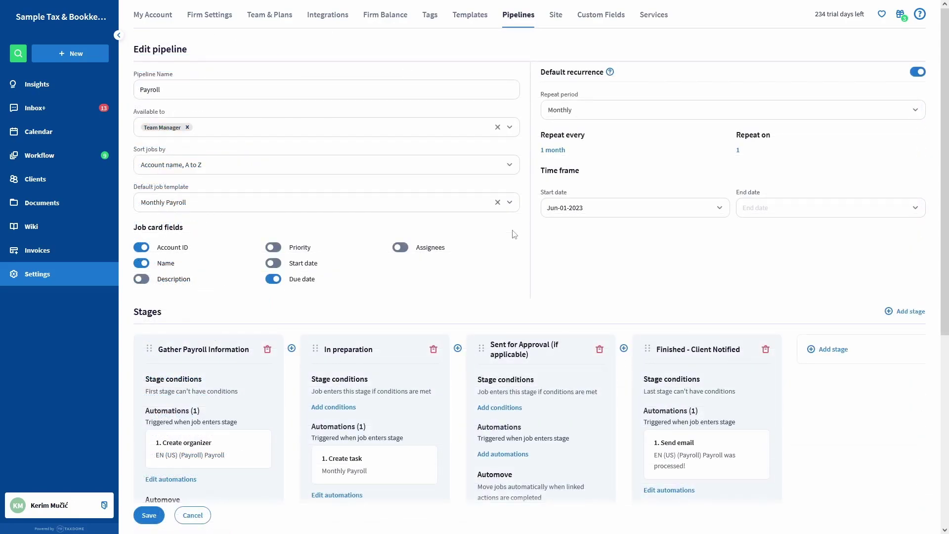
# Add a second Create task automation using the Weekly Payroll Processing template to the payroll pipeline's In preparation stage
pyautogui.scroll(-4, 514, 234)
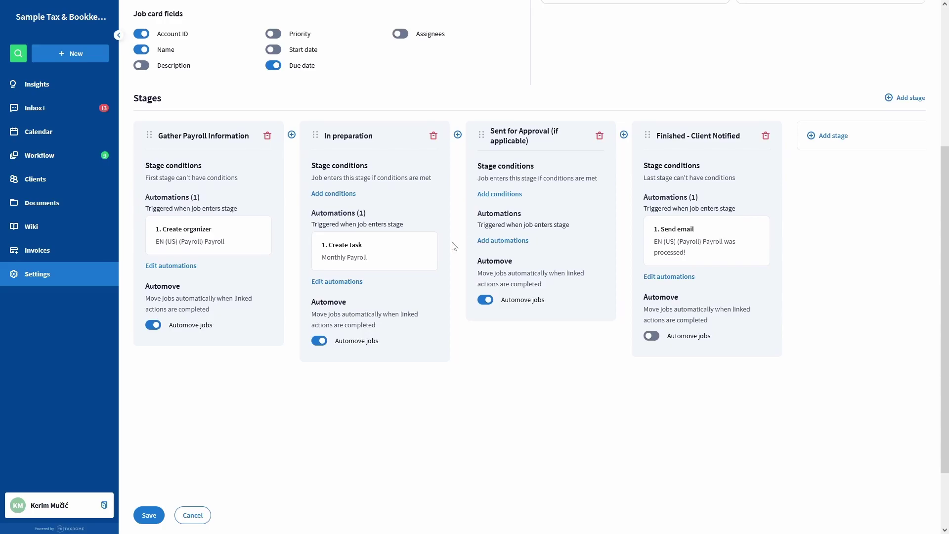
pyautogui.click(338, 283)
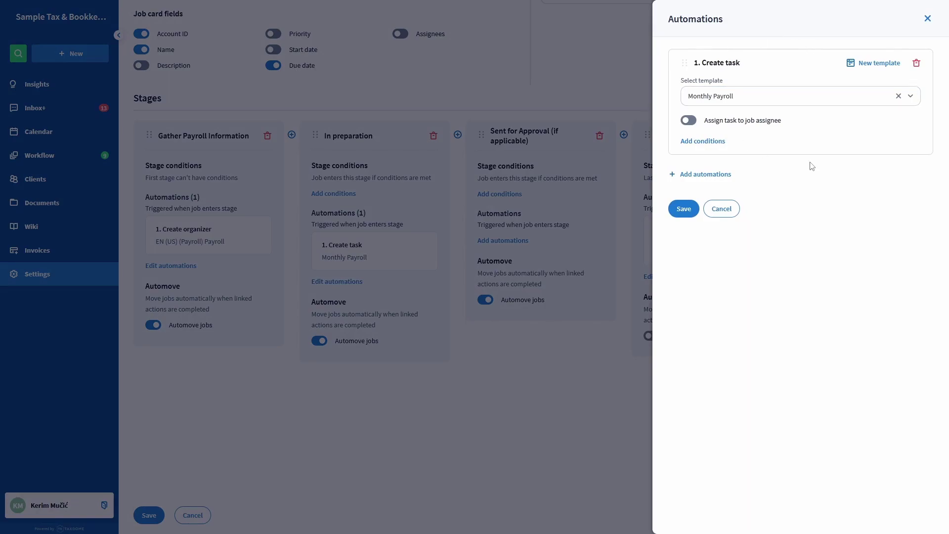
pyautogui.click(704, 175)
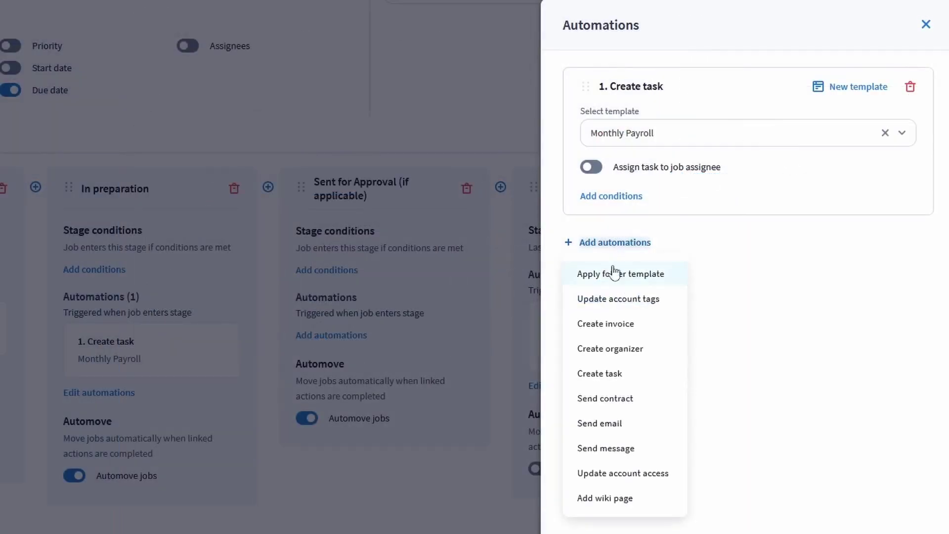
pyautogui.click(622, 374)
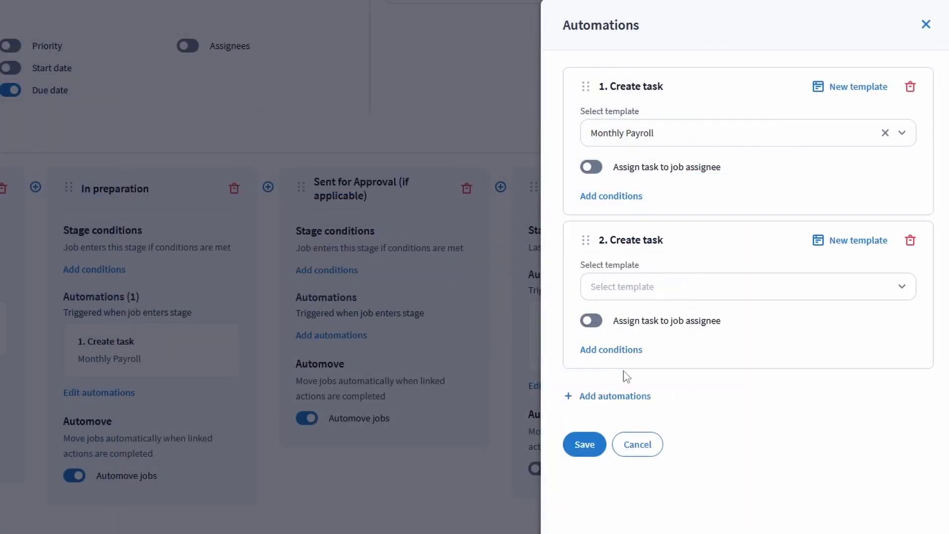
pyautogui.click(678, 290)
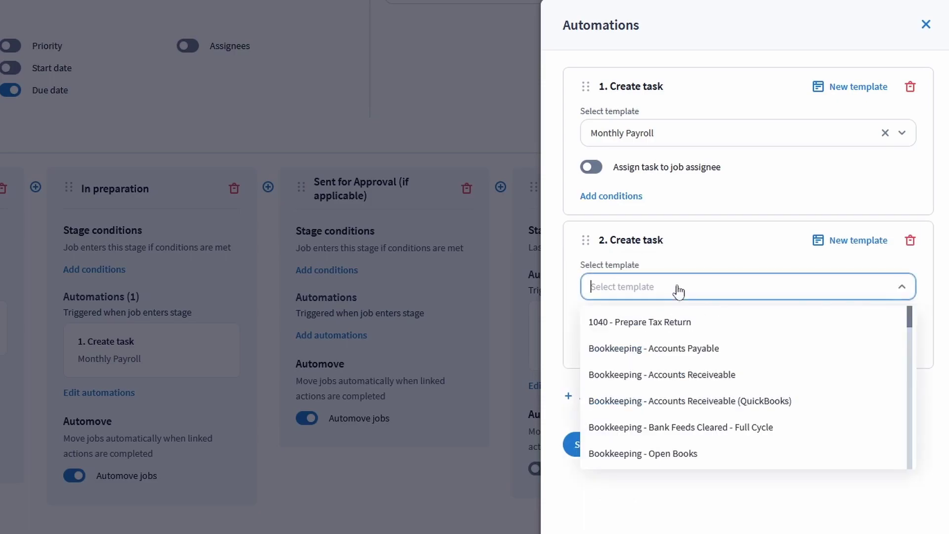
pyautogui.write('we')
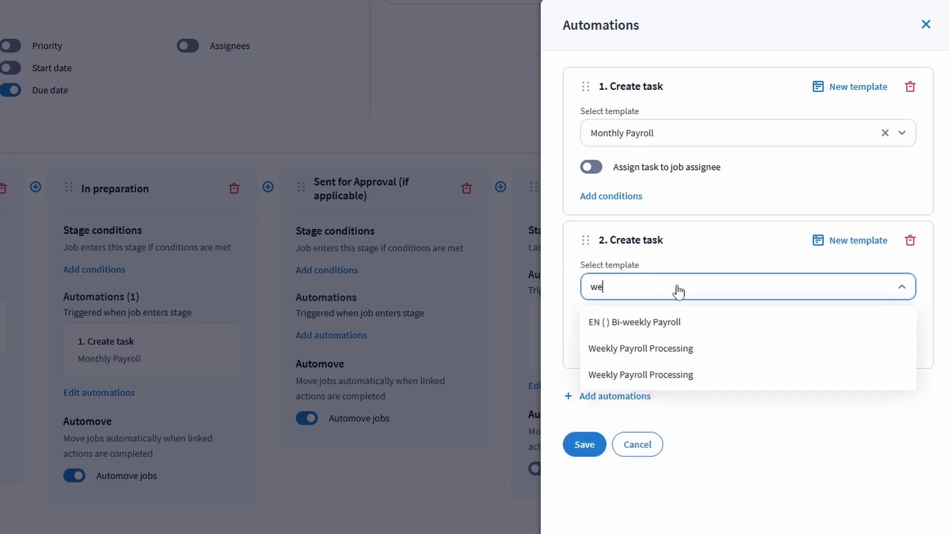
pyautogui.click(668, 349)
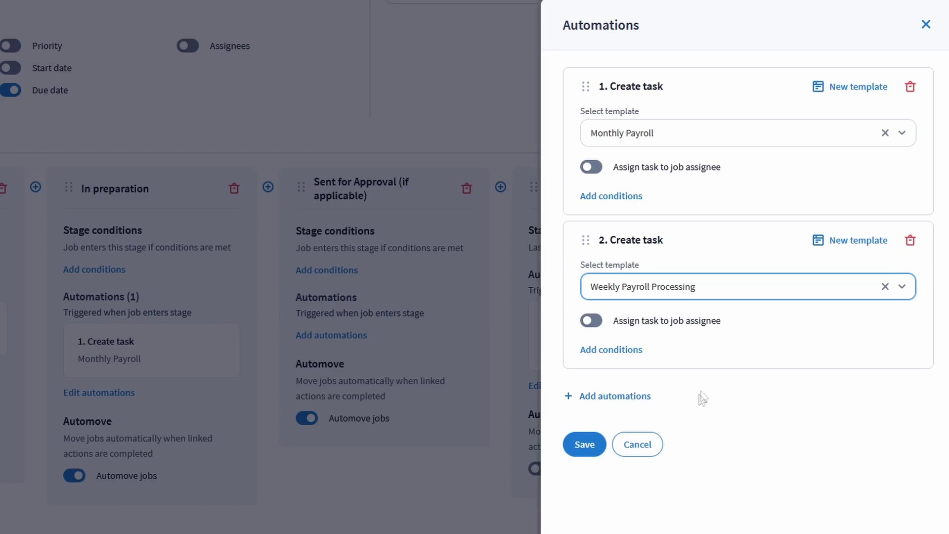
# Restrict the Monthly Payroll task automation to accounts tagged Monthly Payroll, and open the conditions of the Weekly Payroll Processing task
pyautogui.click(626, 198)
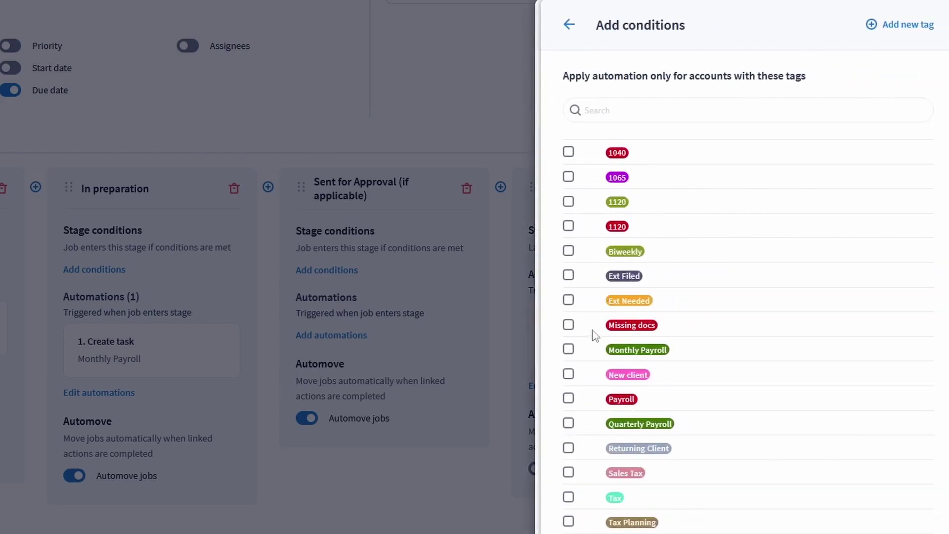
pyautogui.click(568, 349)
pyautogui.click(588, 532)
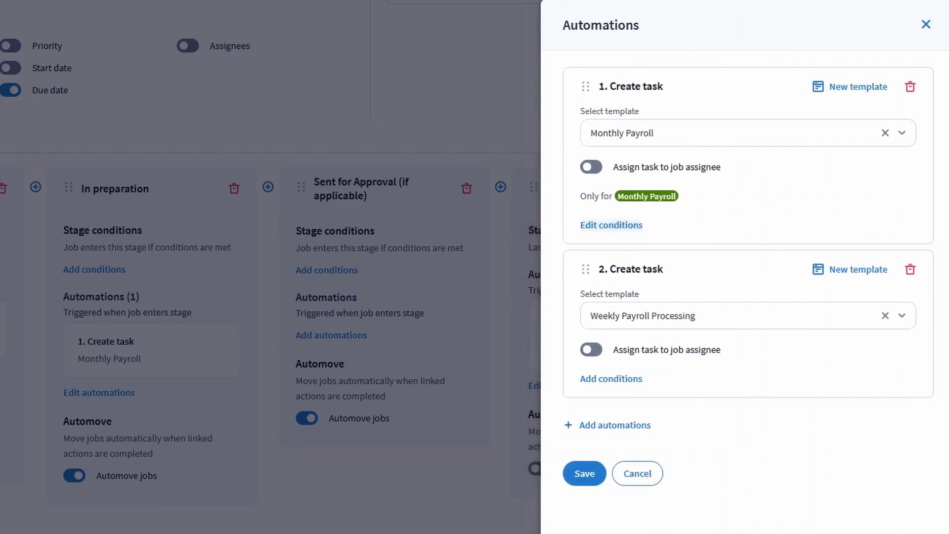
pyautogui.click(626, 381)
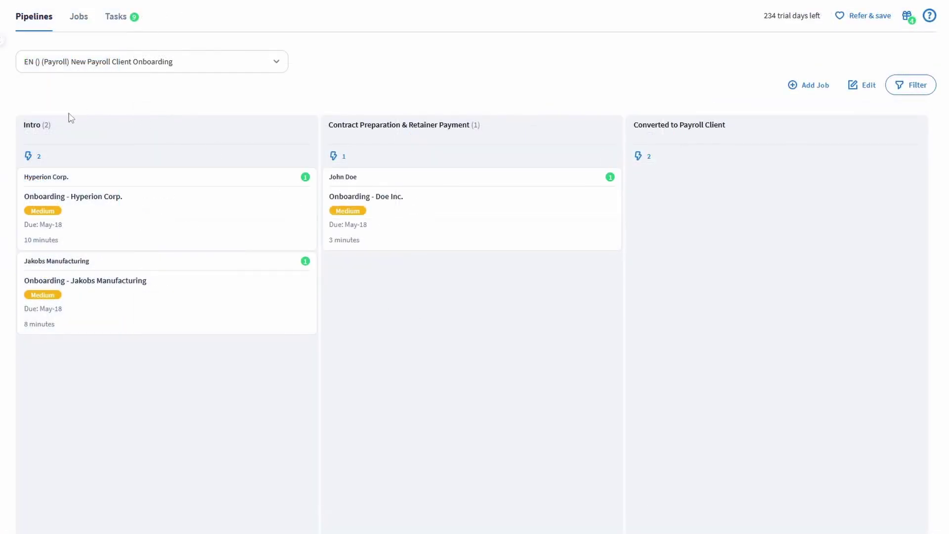
# Review the details of the Hyperion Corp. onboarding job in the Intro stage, and close it
pyautogui.click(259, 191)
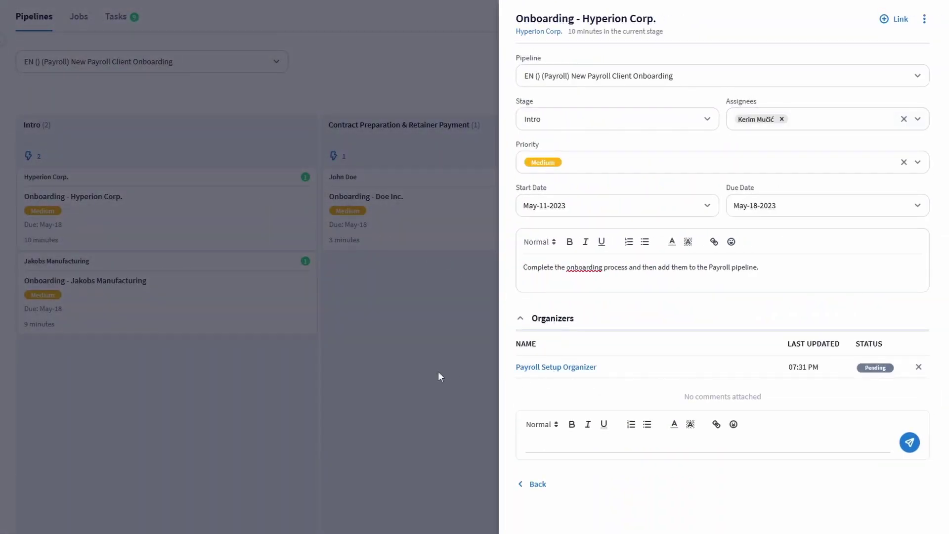
pyautogui.click(403, 374)
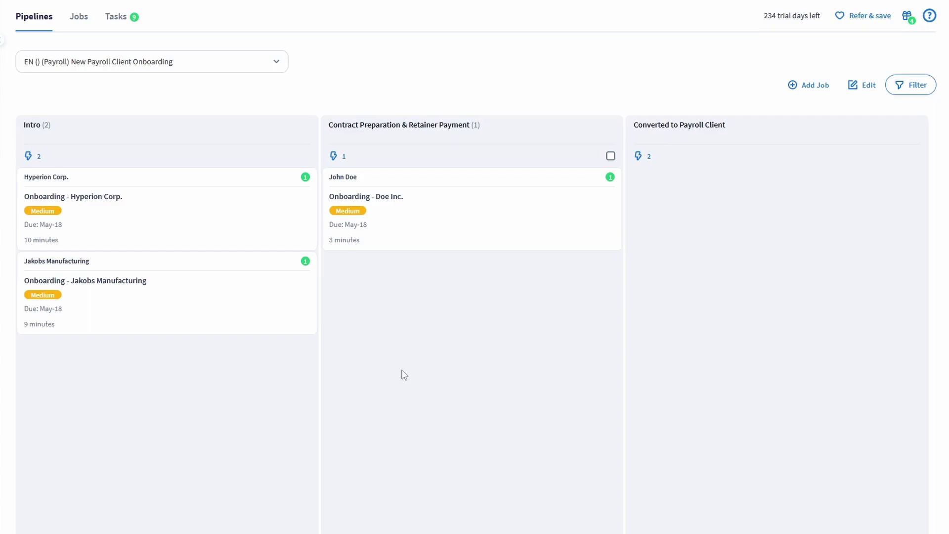
# Link the pending Payroll Contract to the Onboarding - Doe Inc. job in the Contract Preparation & Retainer Payment stage
pyautogui.click(470, 212)
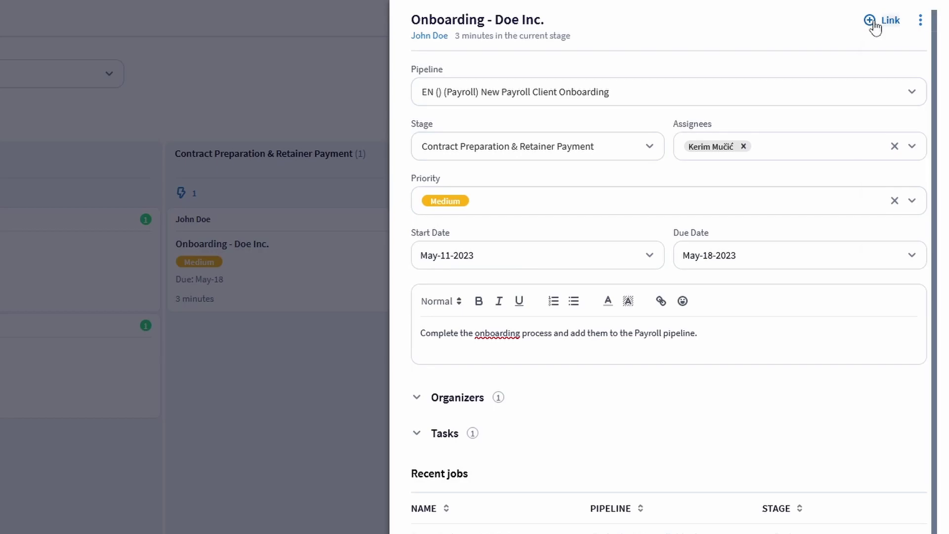
pyautogui.click(872, 22)
pyautogui.click(881, 57)
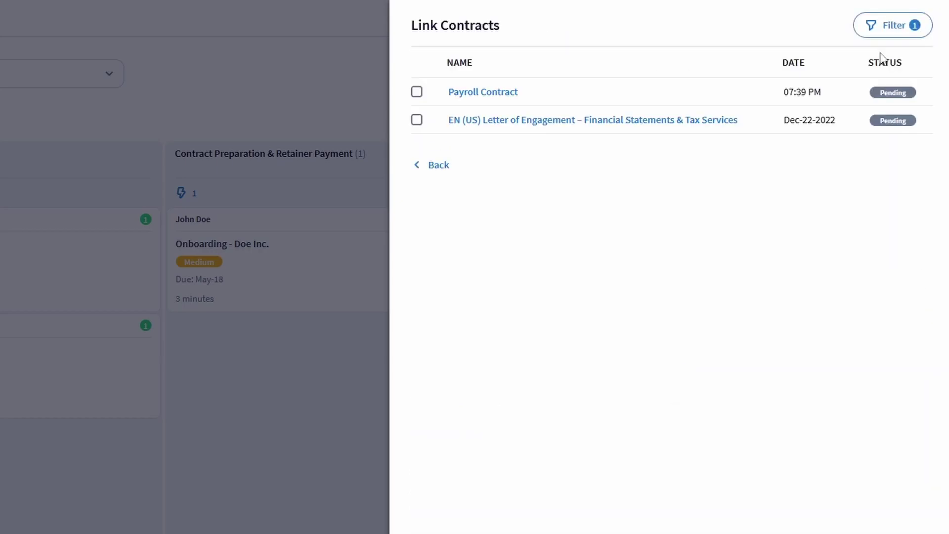
pyautogui.click(418, 95)
pyautogui.click(428, 167)
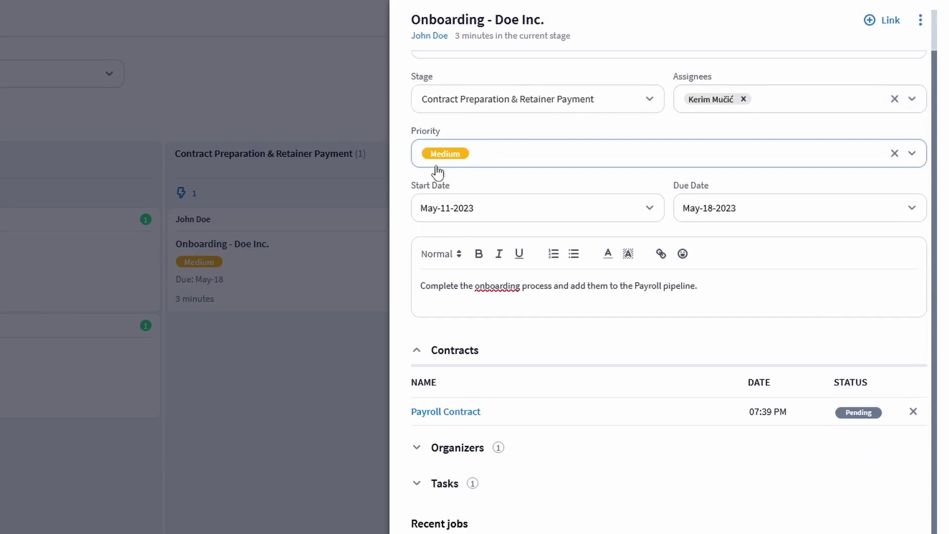
# Link the $100.00 Payroll - Start of Service invoice to the Doe Inc. onboarding job, and expand its linked contracts
pyautogui.click(888, 31)
pyautogui.click(891, 102)
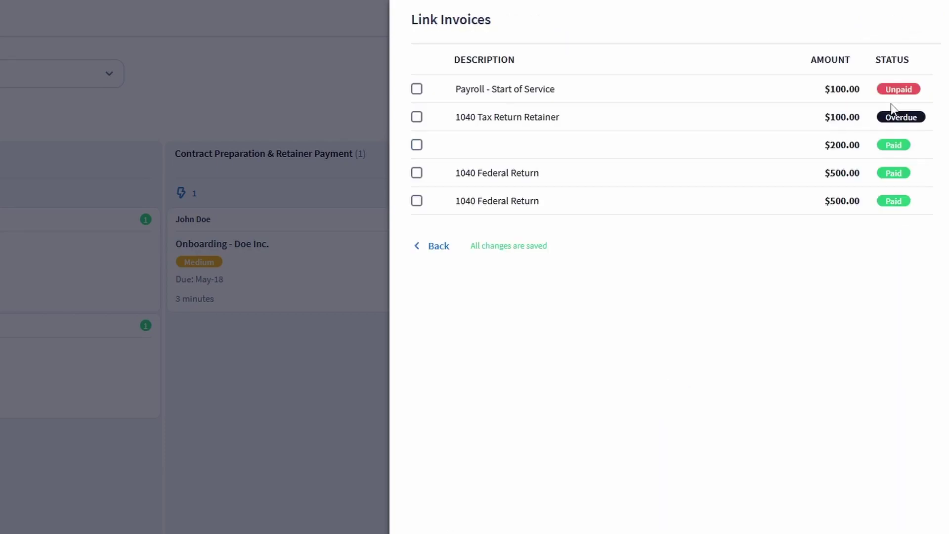
pyautogui.click(418, 90)
pyautogui.click(431, 249)
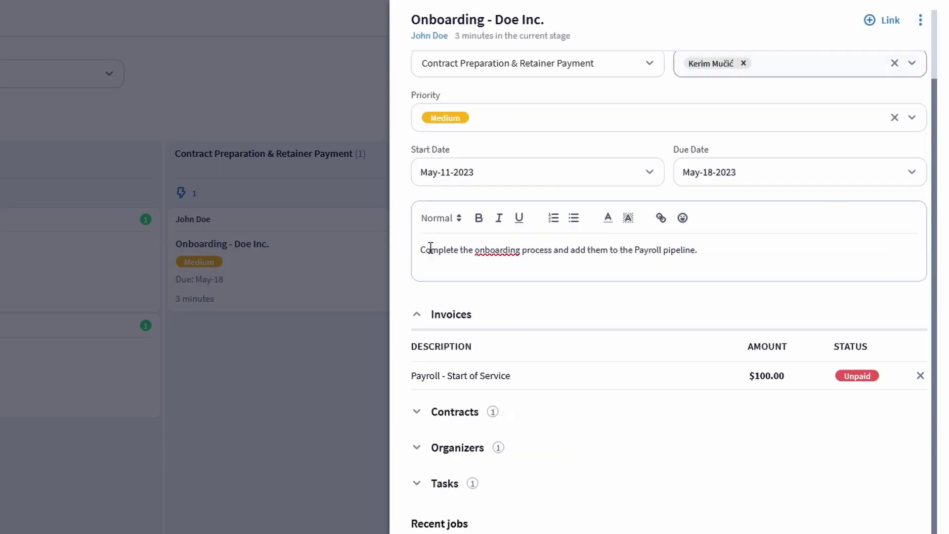
pyautogui.click(423, 415)
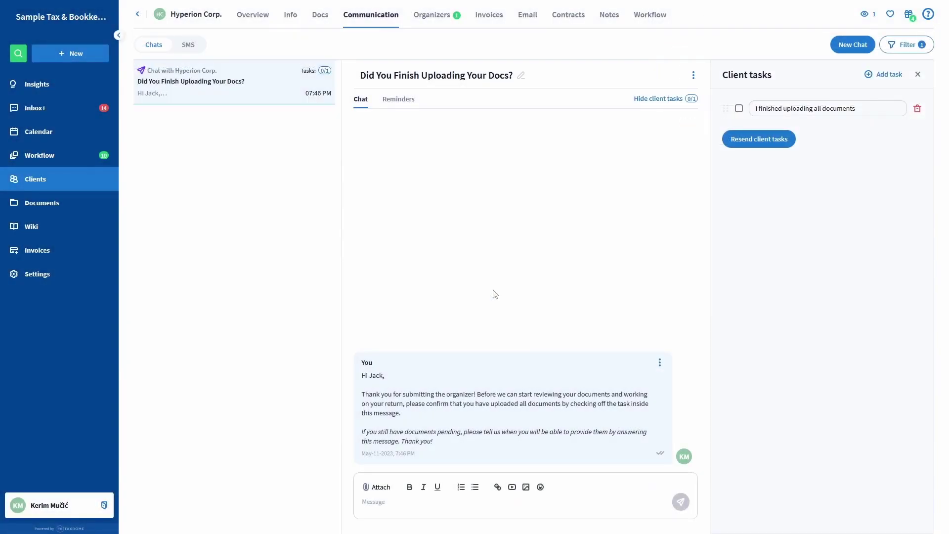
# Open the attachment options for a message in the Hyperion Corp. chat about uploaded documents
pyautogui.click(381, 488)
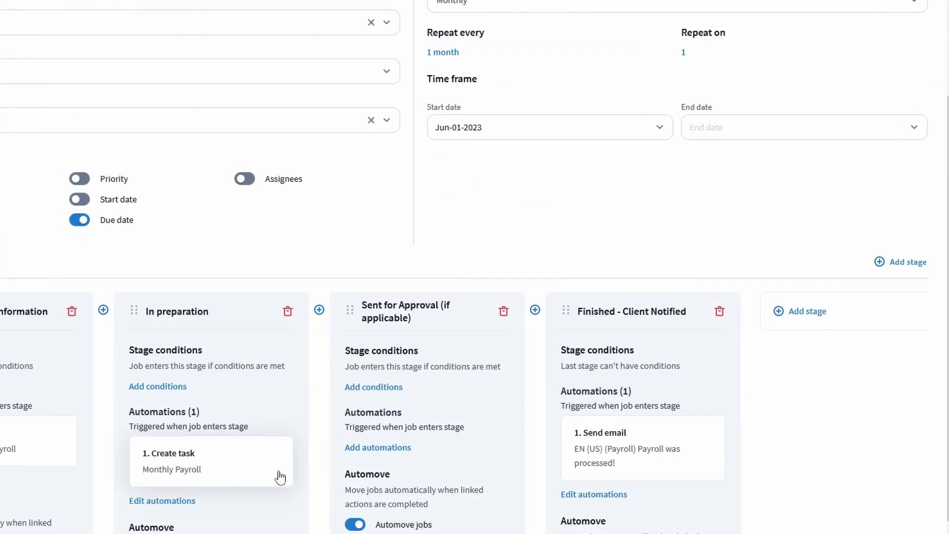
# Add a Send message automation with the "EN - missing information, add task list" template to the In preparation stage
pyautogui.click(173, 502)
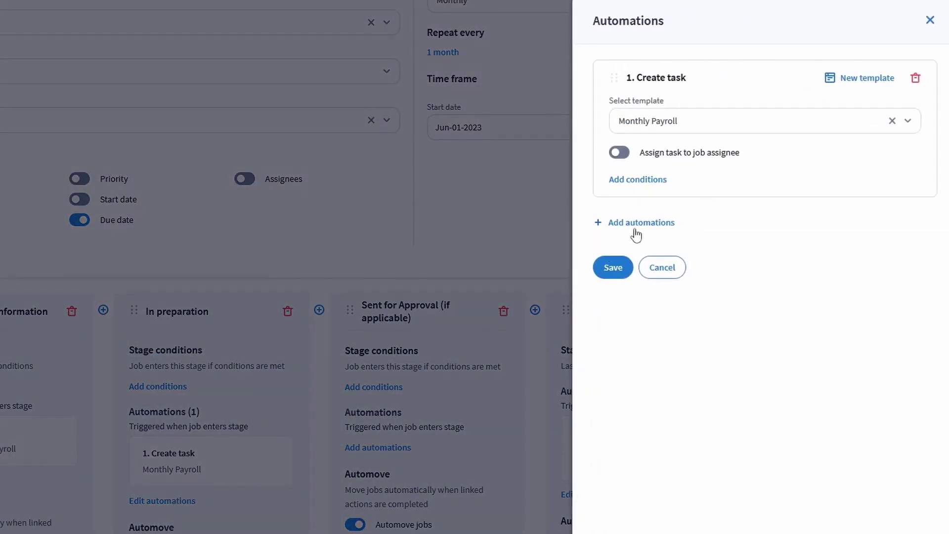
pyautogui.click(641, 223)
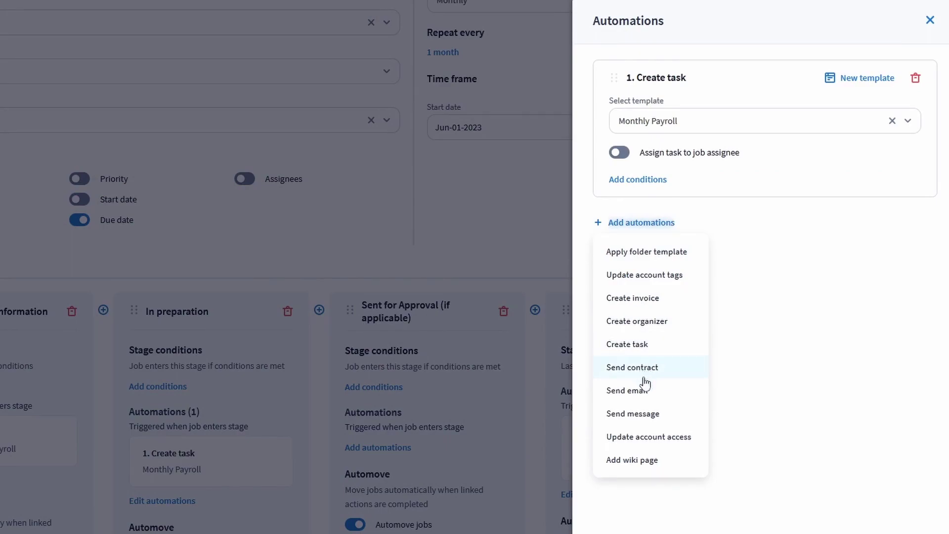
pyautogui.click(645, 417)
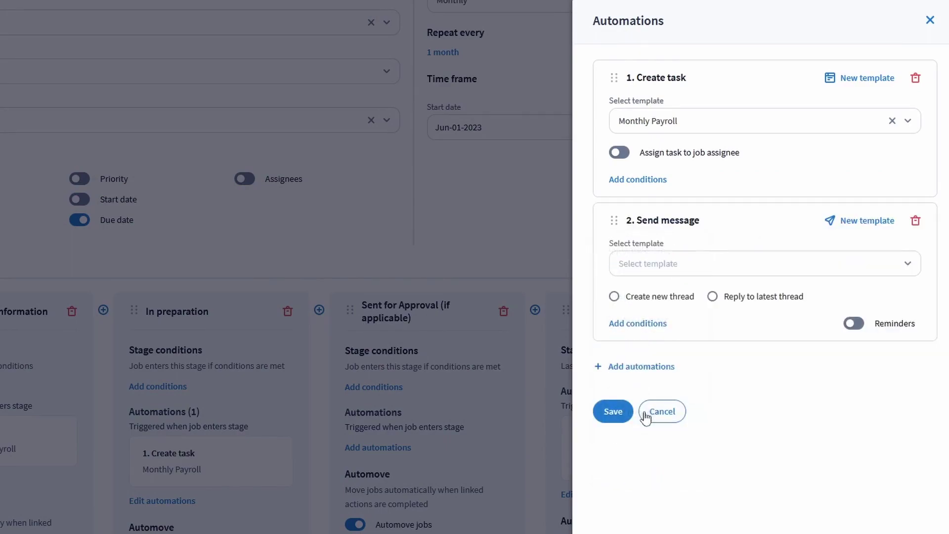
pyautogui.click(665, 272)
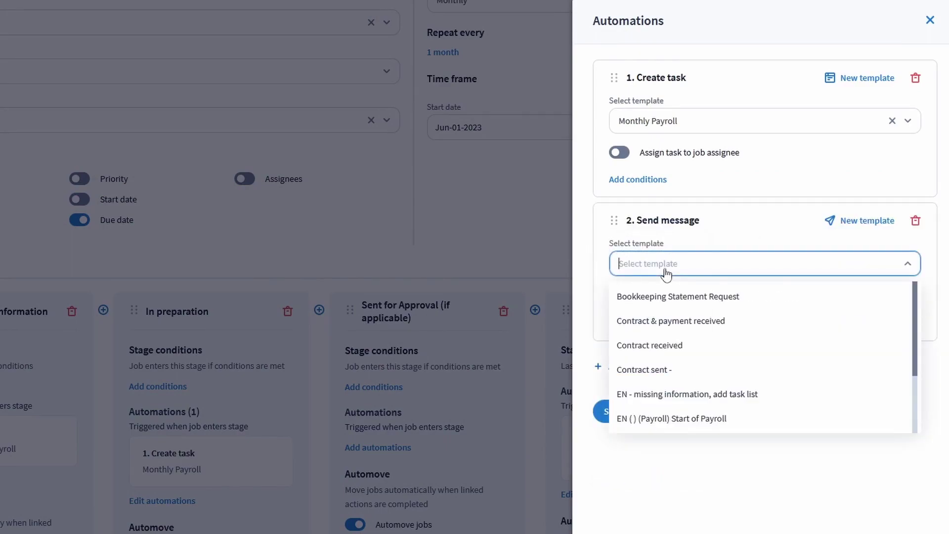
pyautogui.click(684, 398)
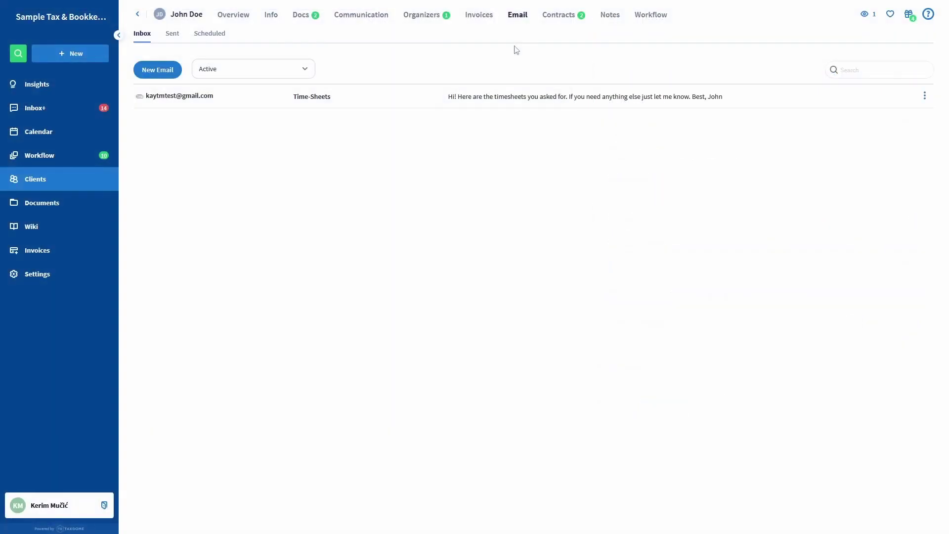
# Open the client's Time-Sheets email and save its Employee Timesheet.xlsx attachment to the client uploaded documents
pyautogui.click(404, 97)
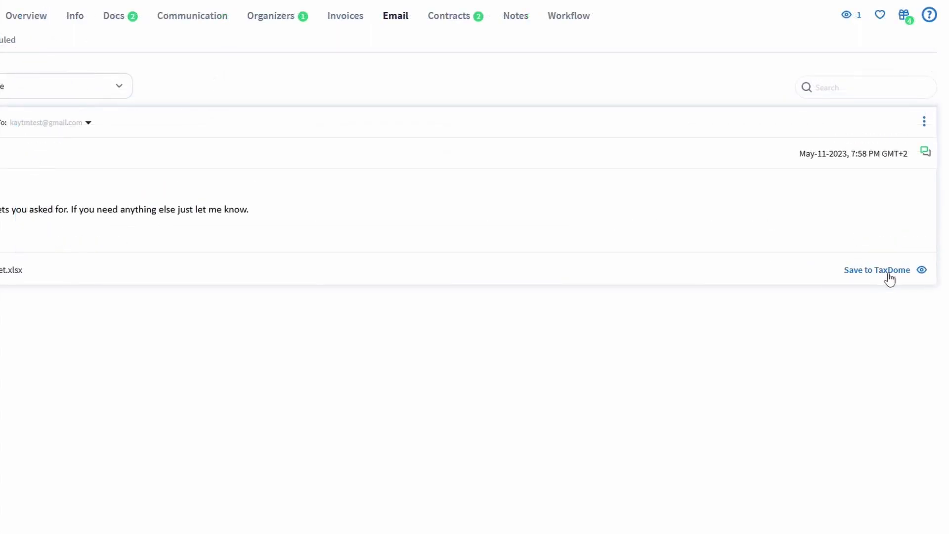
pyautogui.click(889, 274)
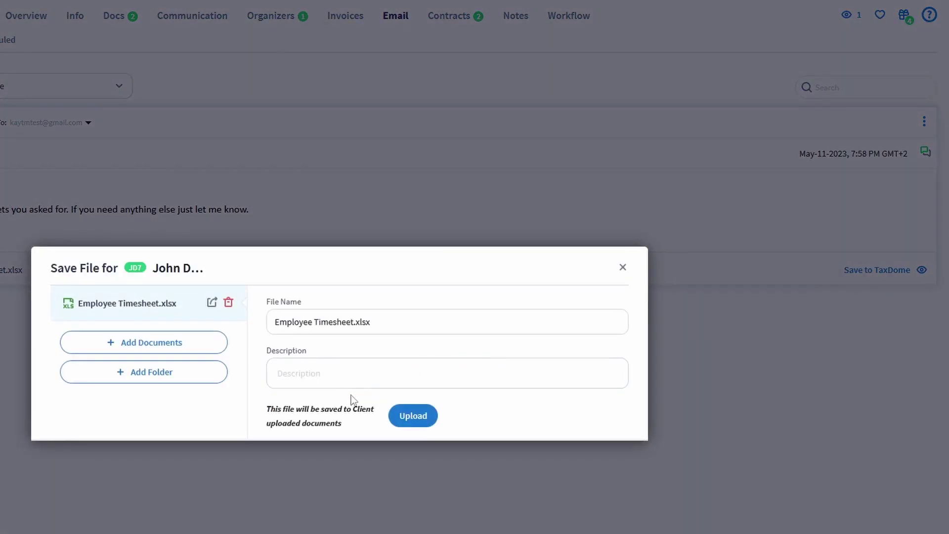
pyautogui.click(413, 416)
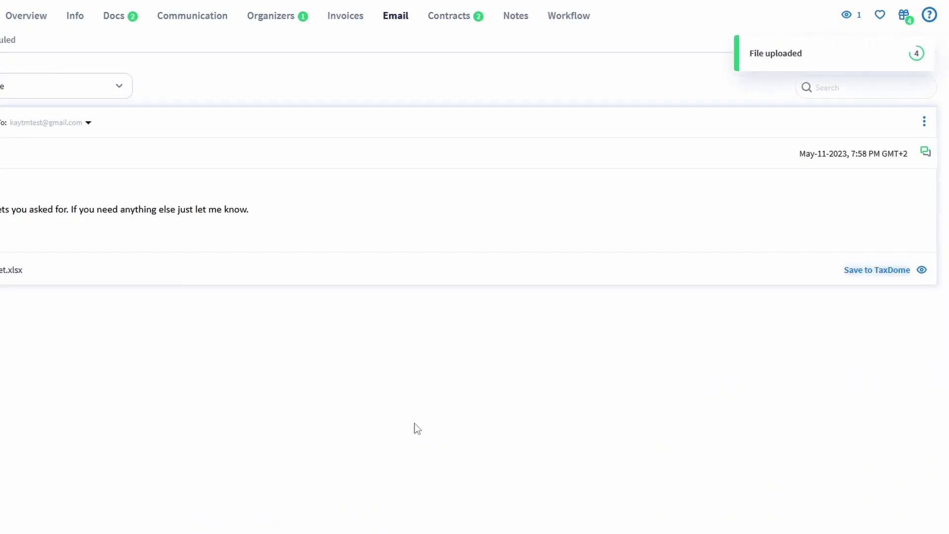
# Turn on automatic saving of attachments in the account's Email Sync settings
pyautogui.click(83, 275)
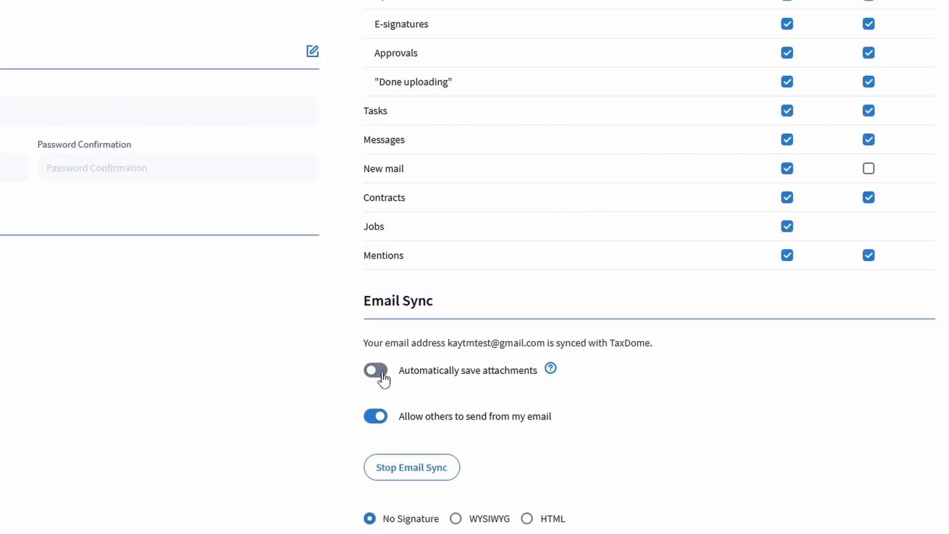
pyautogui.click(381, 374)
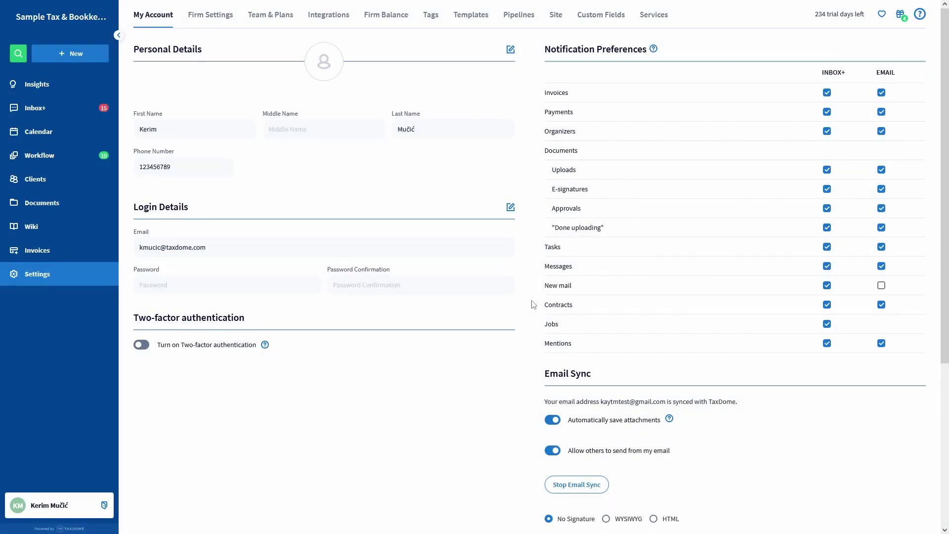
pyautogui.scroll(-5, 533, 304)
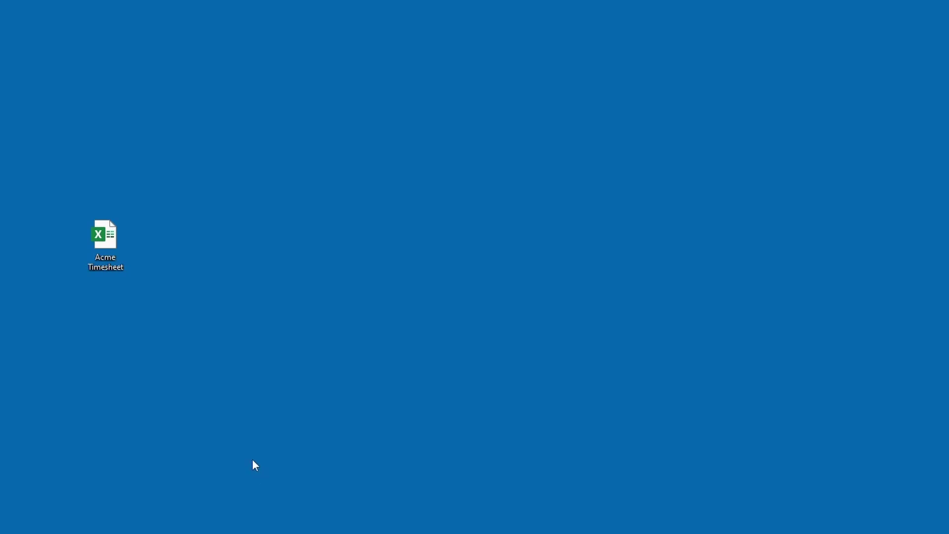
# Send the desktop file Acme Timesheet to TaxDome, assigning it to Acme Corporation with the destination Firm docs shared with client
pyautogui.rightClick(108, 239)
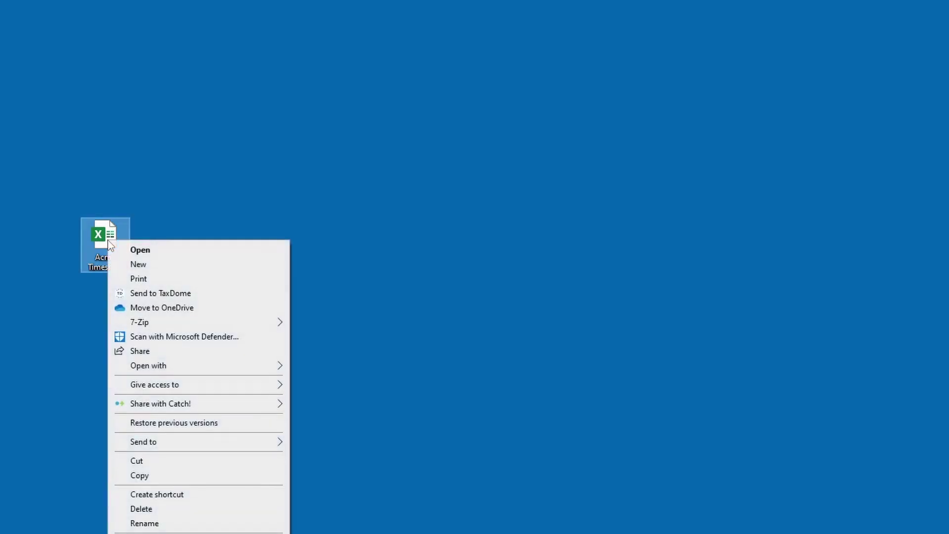
pyautogui.click(196, 295)
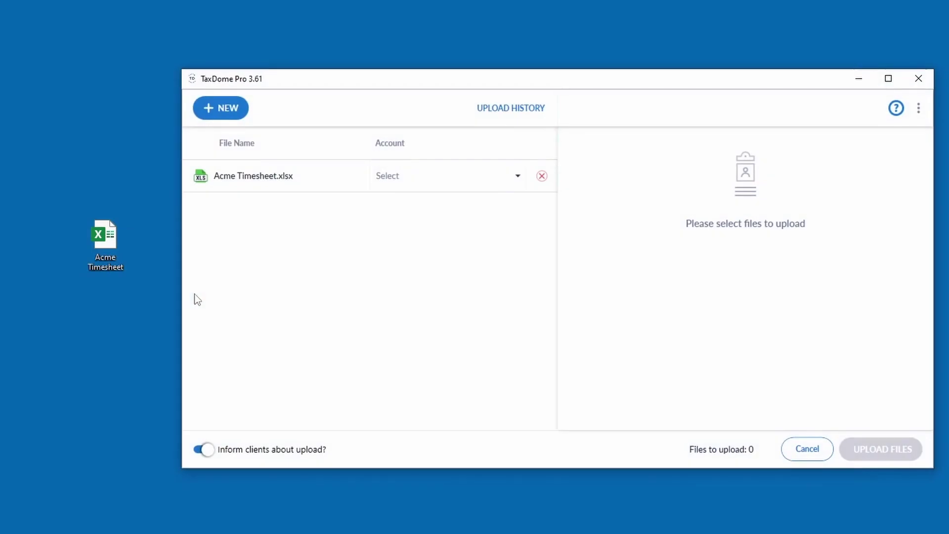
pyautogui.click(481, 180)
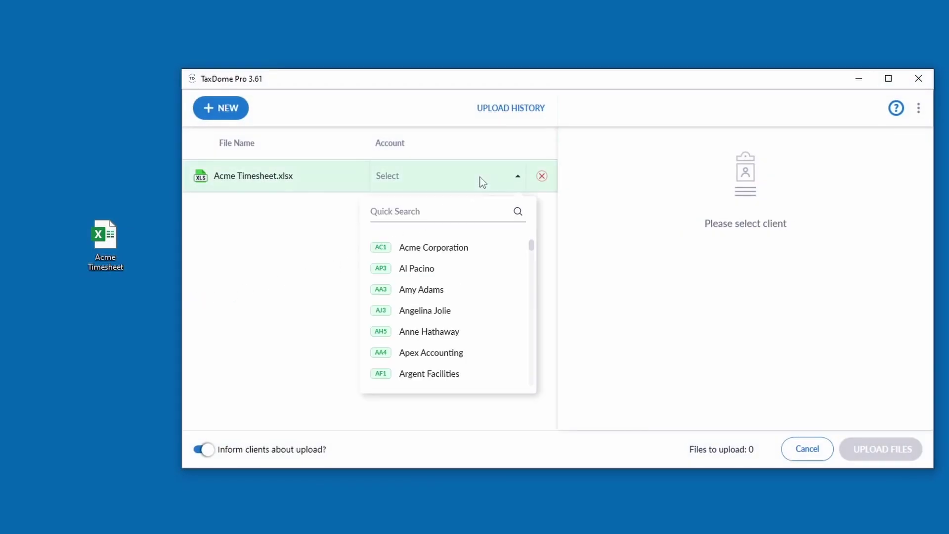
pyautogui.click(464, 252)
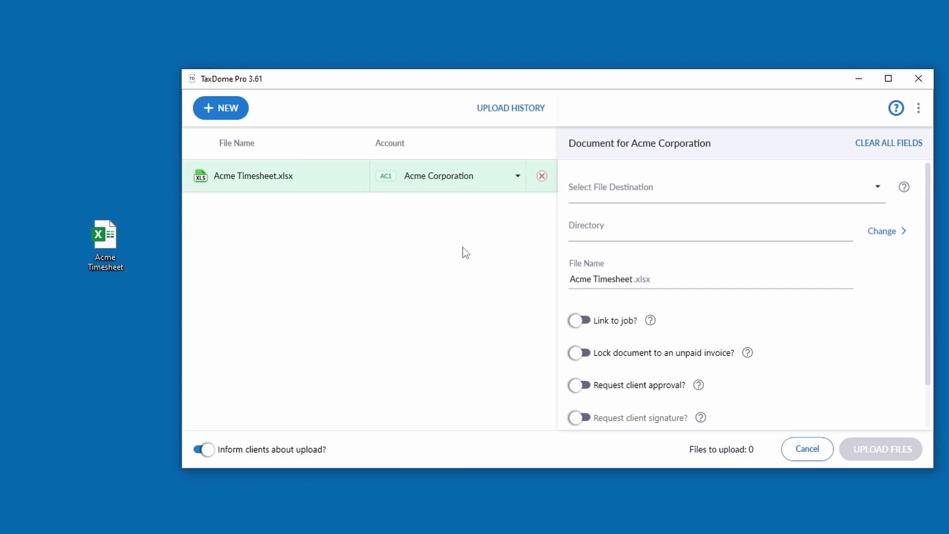
pyautogui.click(616, 189)
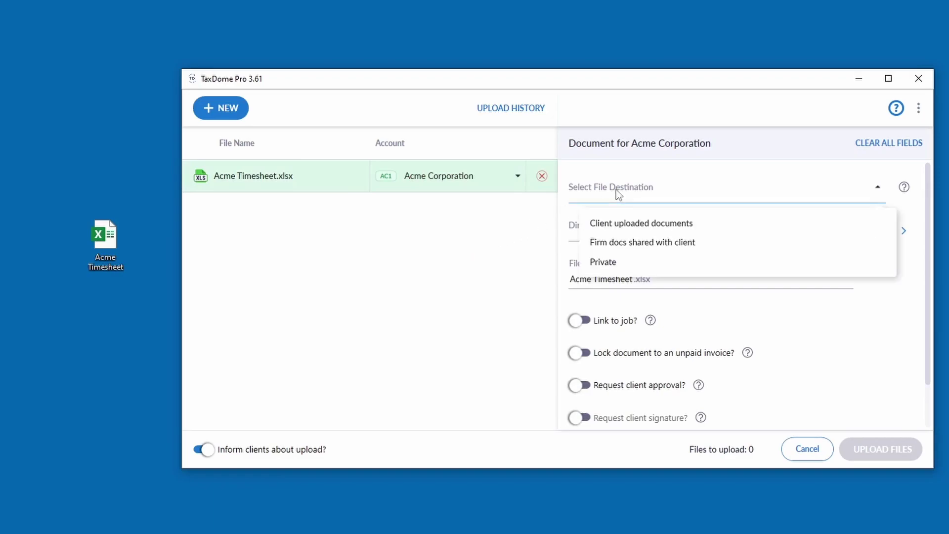
pyautogui.click(612, 246)
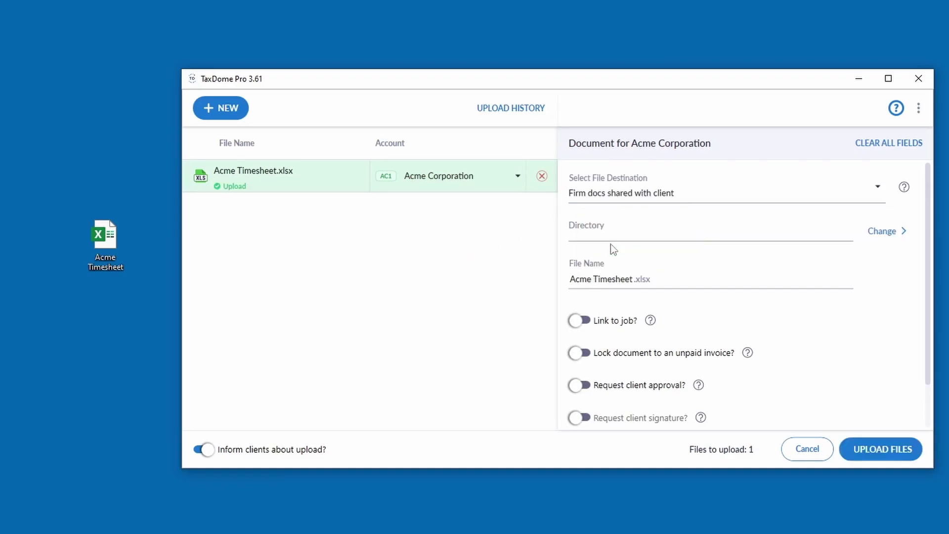
# Upload the Acme timesheet linked to the May Payroll Acme Corporation job, and expand the documents in that job
pyautogui.scroll(-1, 635, 380)
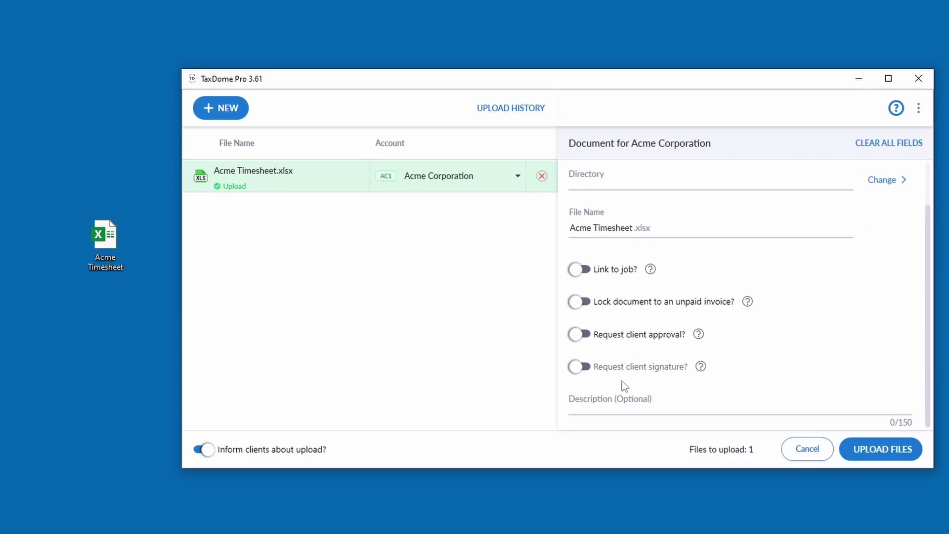
pyautogui.click(585, 275)
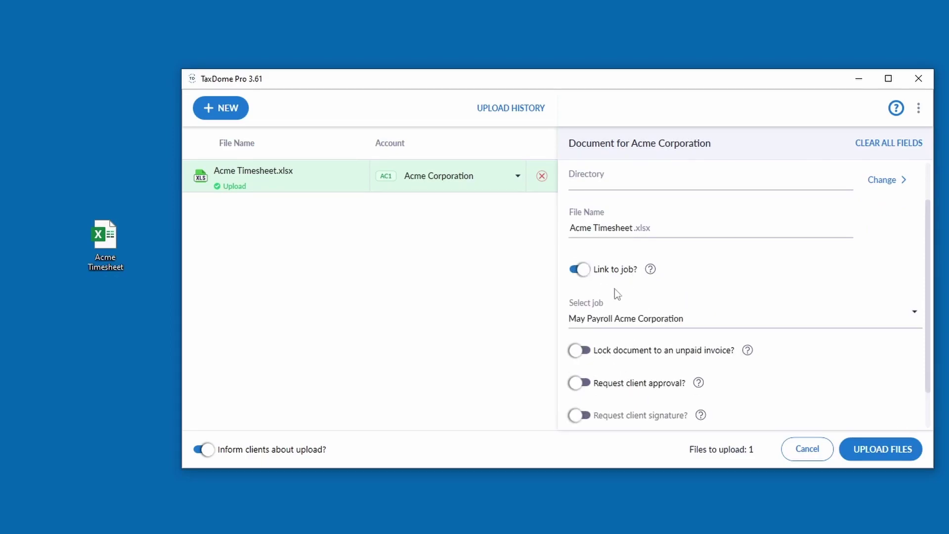
pyautogui.click(692, 326)
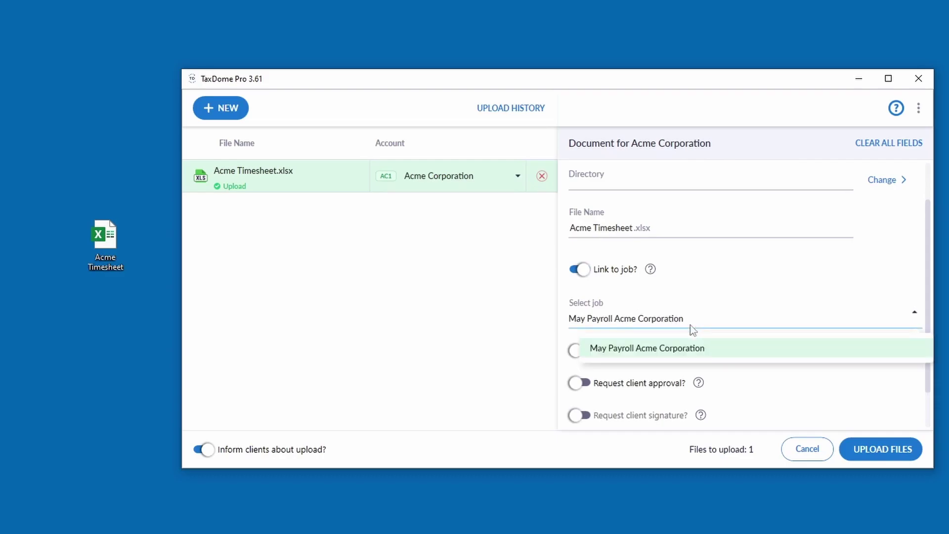
pyautogui.click(694, 348)
pyautogui.click(898, 458)
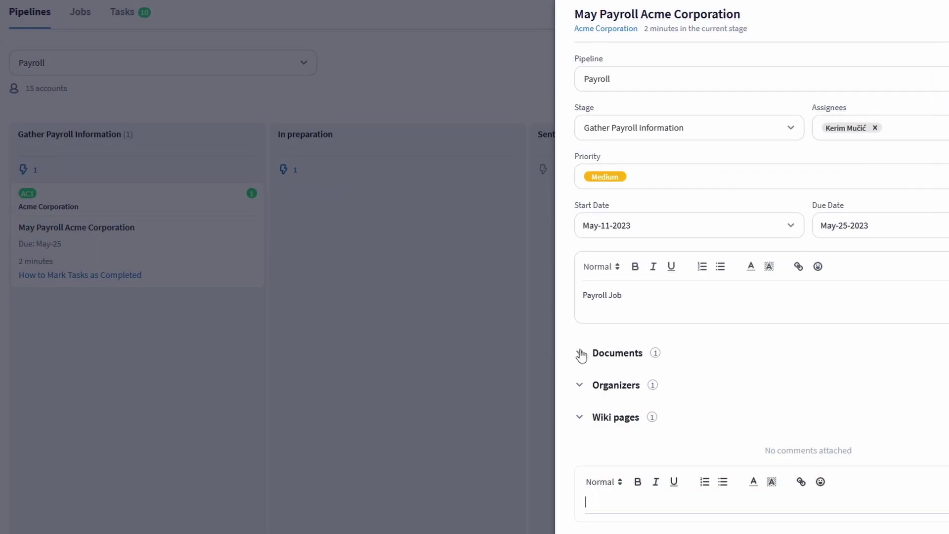
pyautogui.click(580, 354)
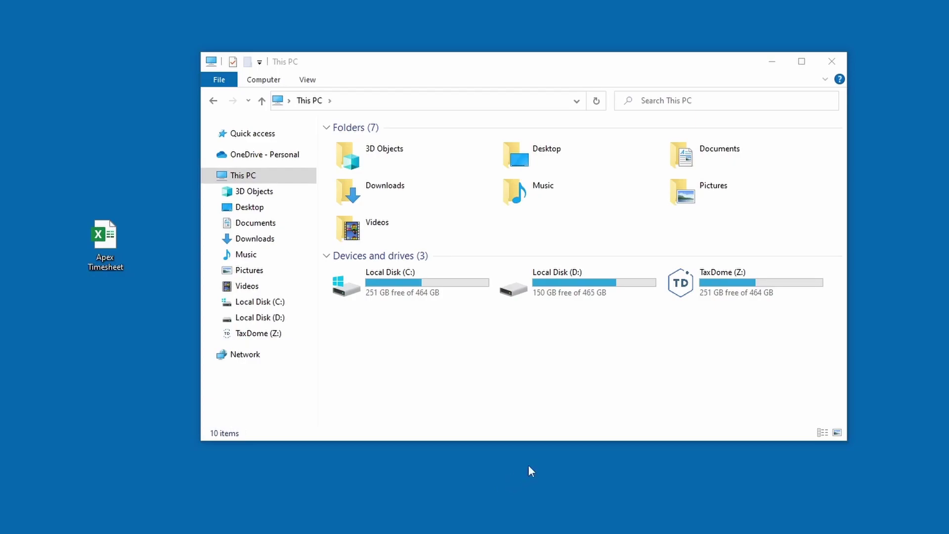
# Copy Apex Timesheet from the desktop to Apex Accounting's Payroll folder under Firm docs shared with client on the TaxDome drive
pyautogui.doubleClick(737, 292)
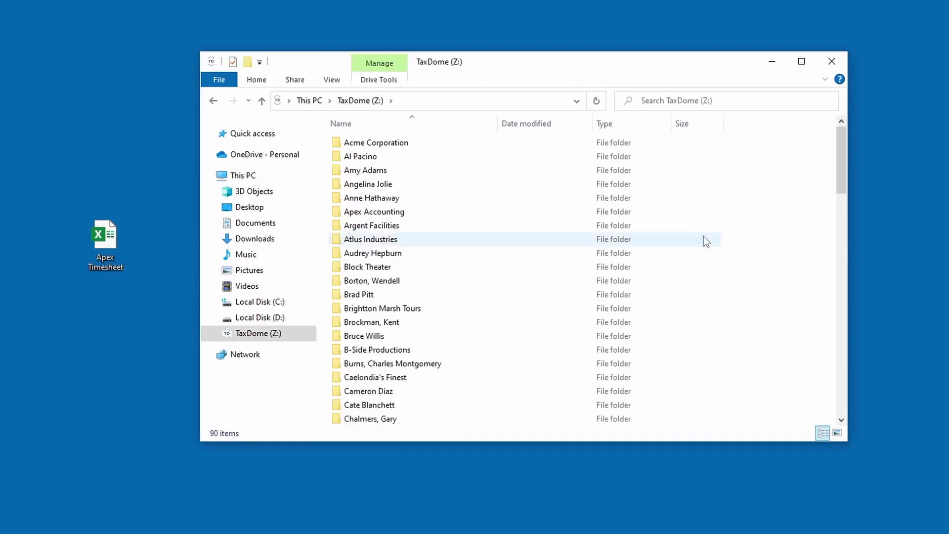
pyautogui.scroll(-2, 521, 284)
pyautogui.scroll(-2, 520, 280)
pyautogui.scroll(4, 502, 359)
pyautogui.doubleClick(442, 212)
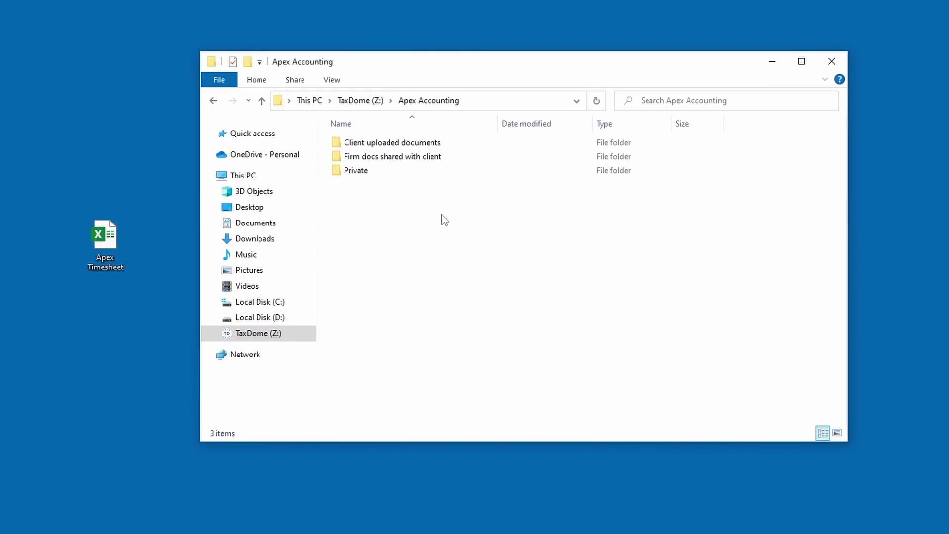
pyautogui.doubleClick(432, 157)
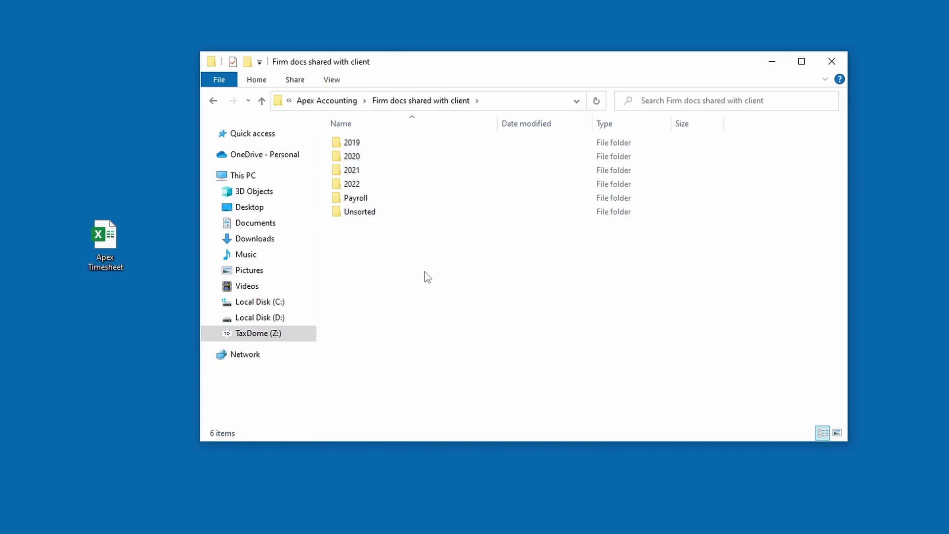
pyautogui.moveTo(105, 238); pyautogui.dragTo(398, 202)
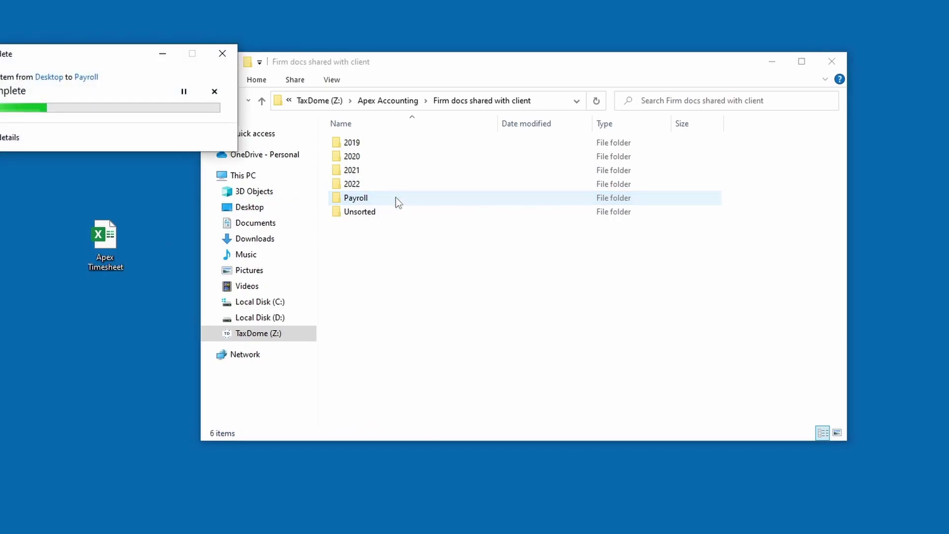
# Open the copied Apex Timesheet in Excel, enter January week 1 overtime of 4 for Monday and 2 for Tuesday, and save it
pyautogui.doubleClick(398, 203)
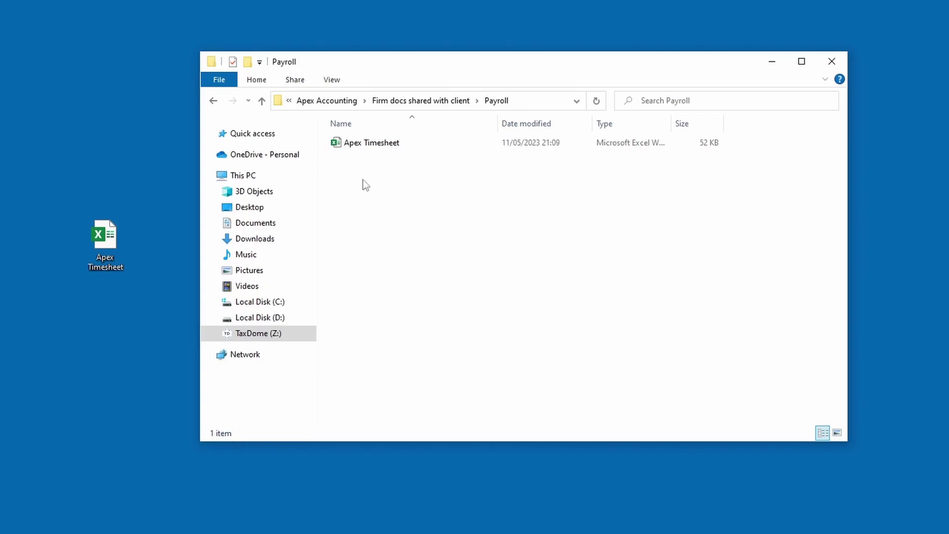
pyautogui.doubleClick(384, 143)
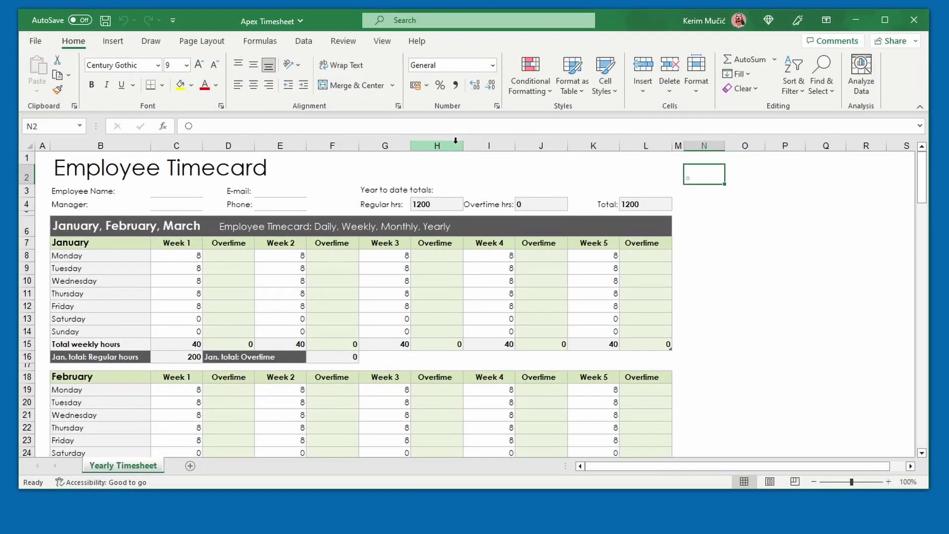
pyautogui.click(244, 257)
pyautogui.write('4')
pyautogui.press('Return')
pyautogui.write('2')
pyautogui.click(737, 282)
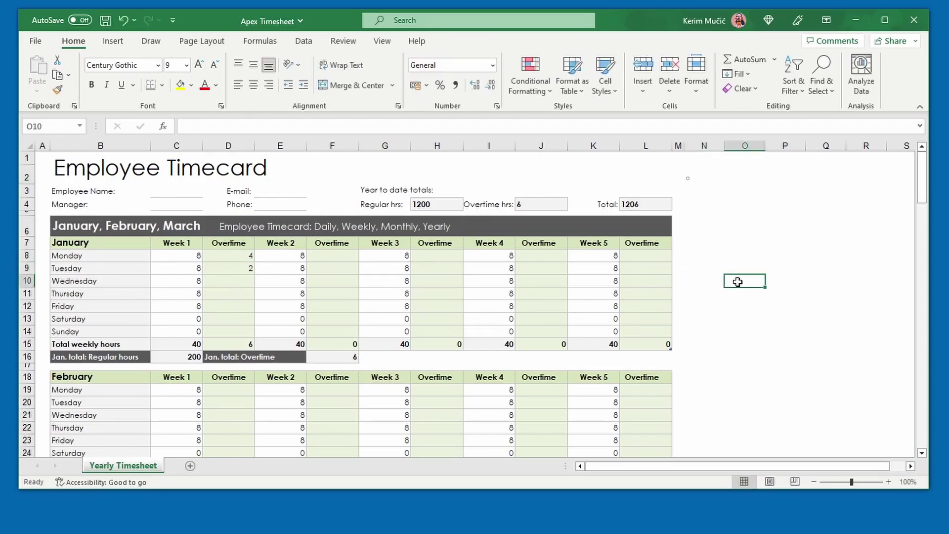
pyautogui.hotkey('ctrl', 's')
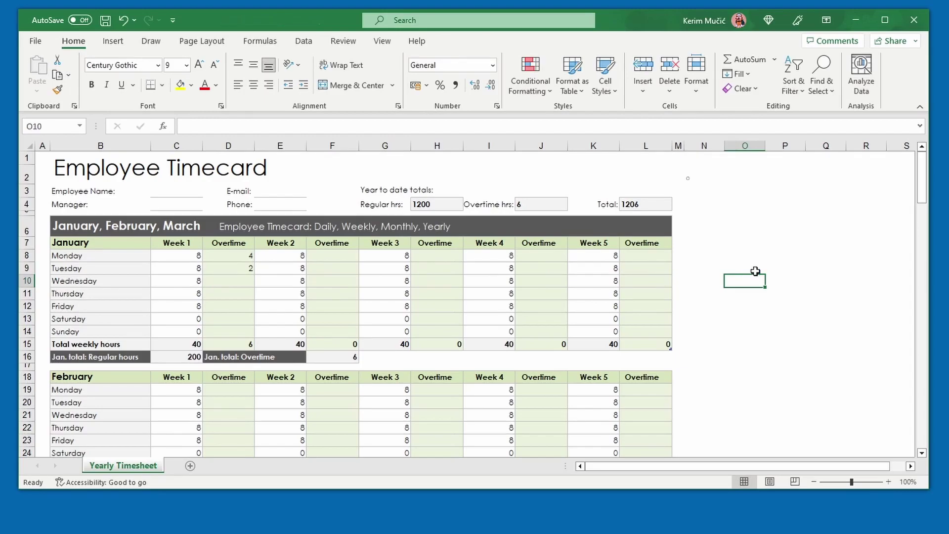
pyautogui.click(902, 33)
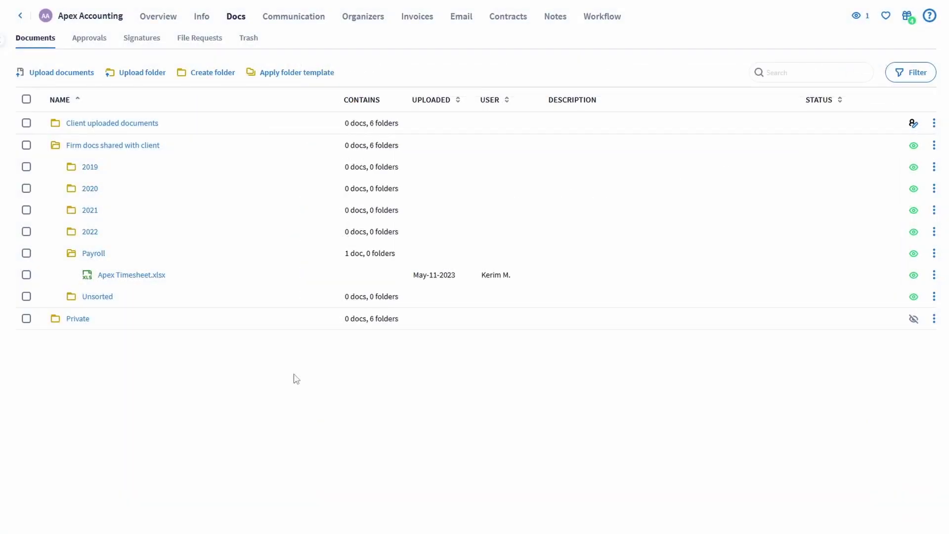
# Open Apex Timesheet.xlsx from the Payroll folder in Apex Accounting's TaxDome documents
pyautogui.click(153, 276)
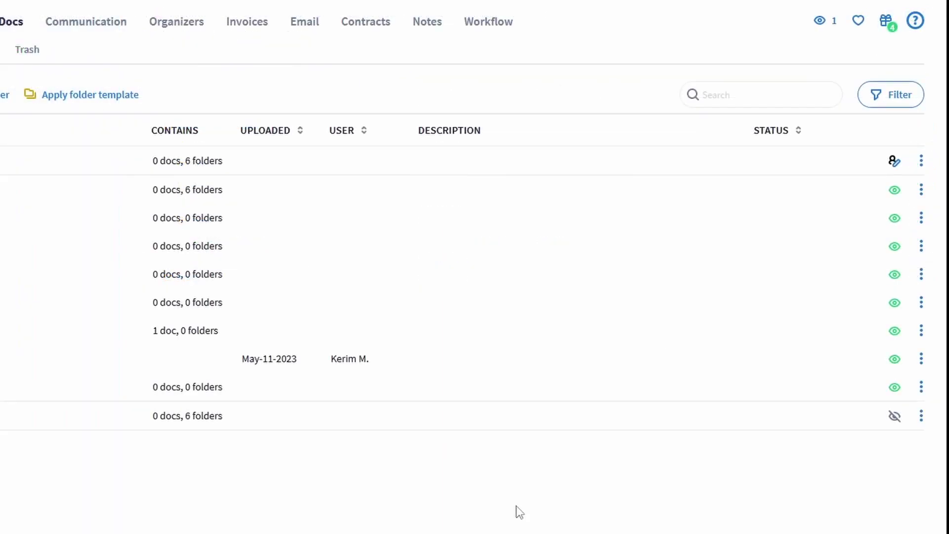
# Start a file request for Apex Accounting's shared Payroll folder with the message "Please upload the necessary documents."
pyautogui.click(921, 334)
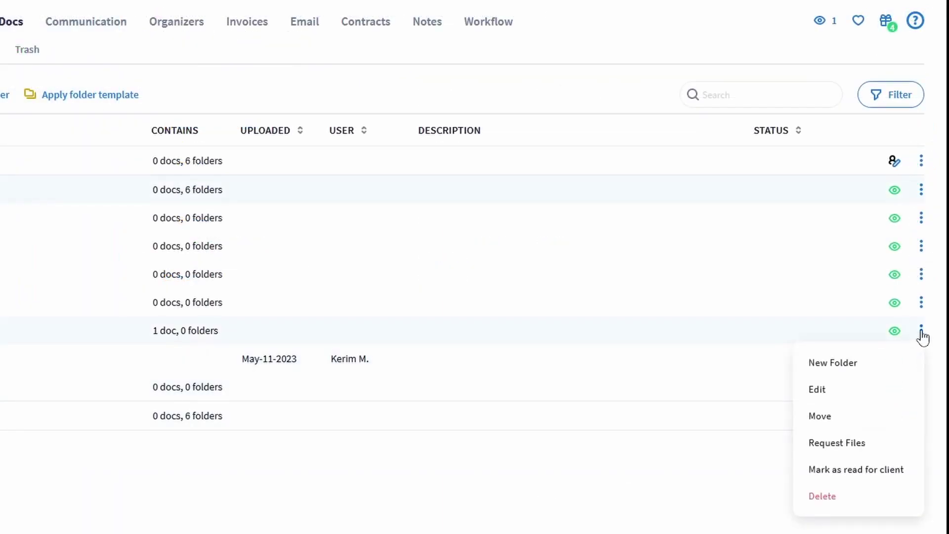
pyautogui.click(873, 447)
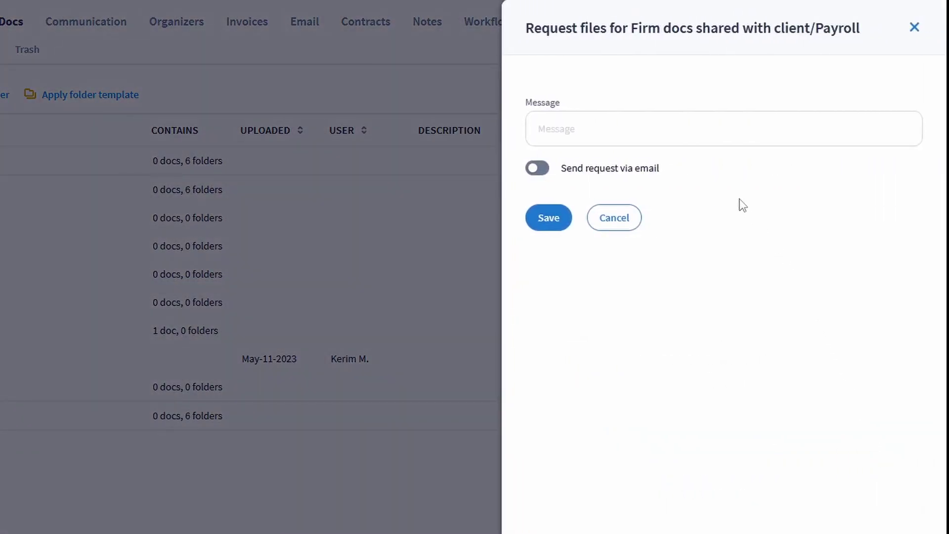
pyautogui.click(658, 136)
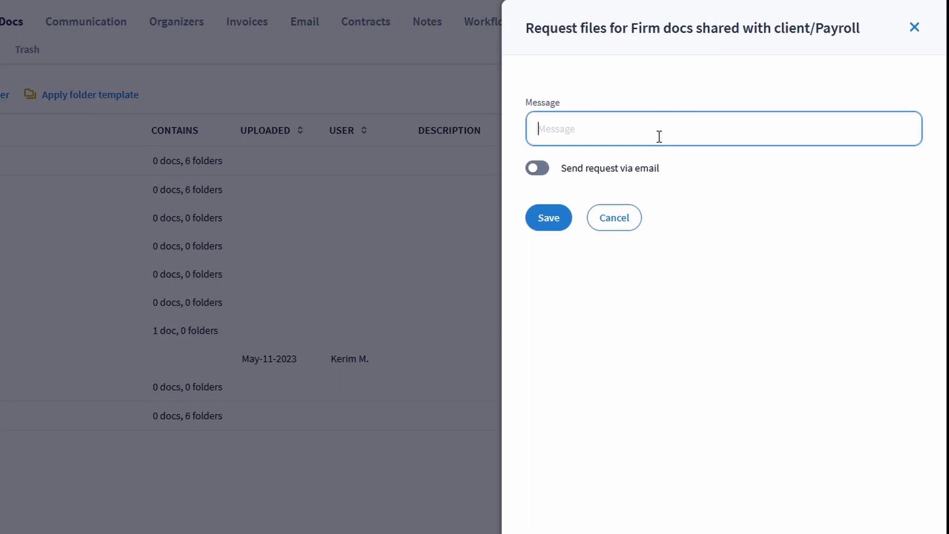
pyautogui.write('Please upload the necessary do')
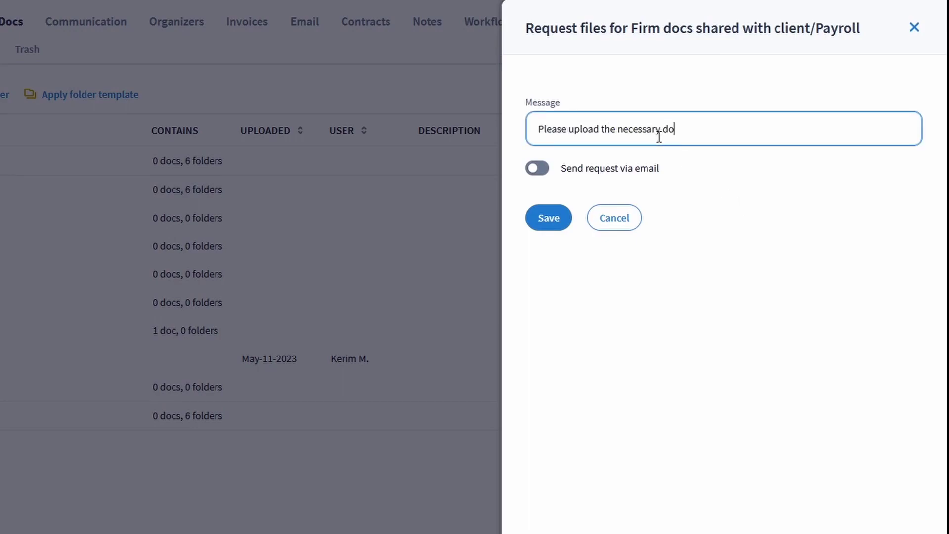
pyautogui.write('cuments.')
# Enable sending the file request via email, choose the client's email address as recipient, and save the request
pyautogui.click(547, 173)
pyautogui.click(621, 237)
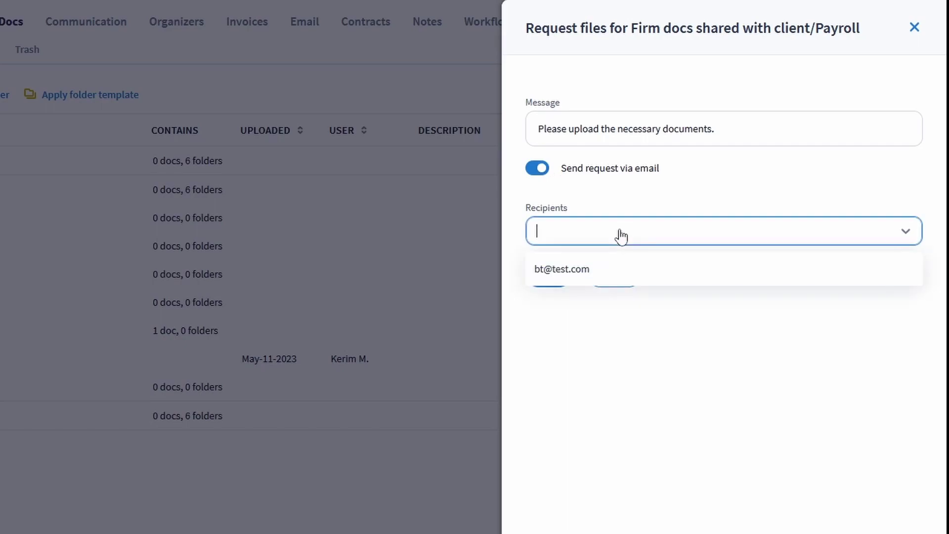
pyautogui.click(621, 266)
pyautogui.click(634, 237)
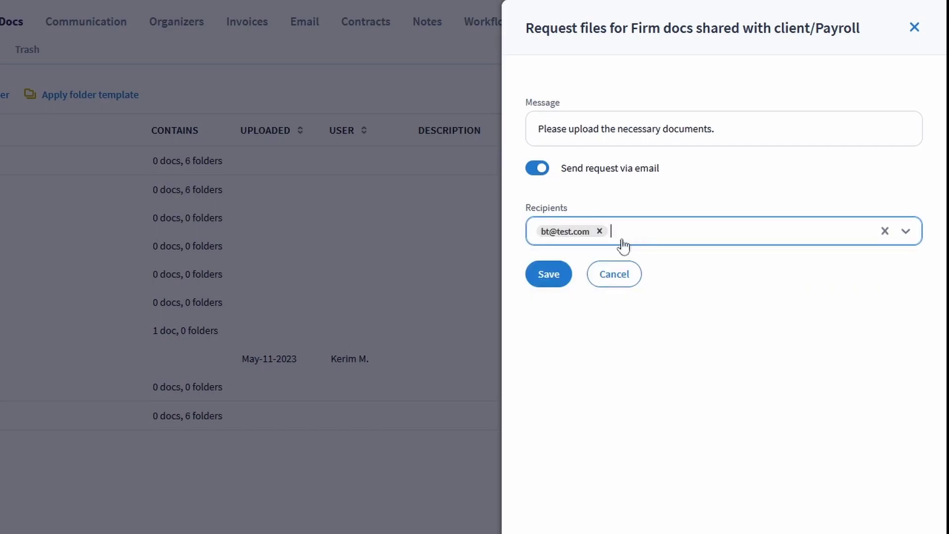
pyautogui.click(549, 277)
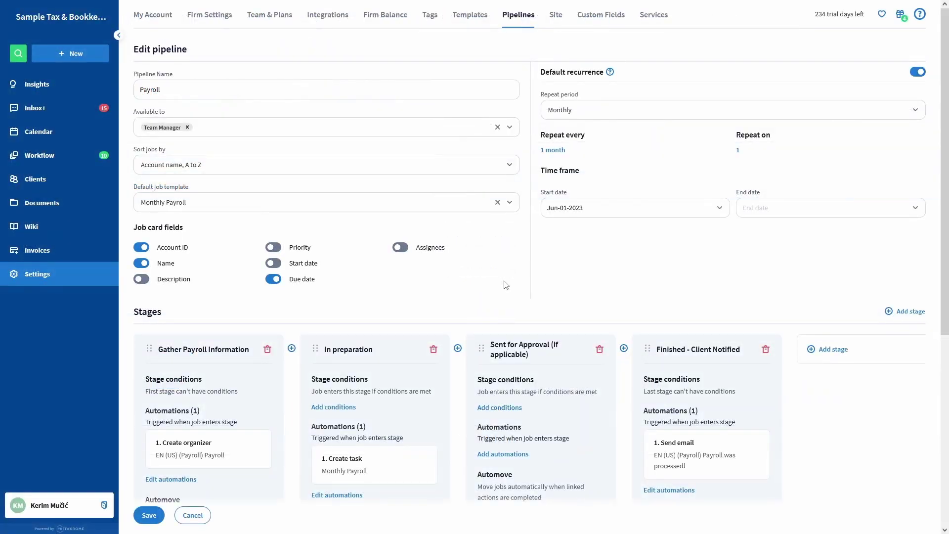
# Open the Create organizer automation in the Payroll pipeline's Gather Payroll Information stage
pyautogui.scroll(-3, 505, 285)
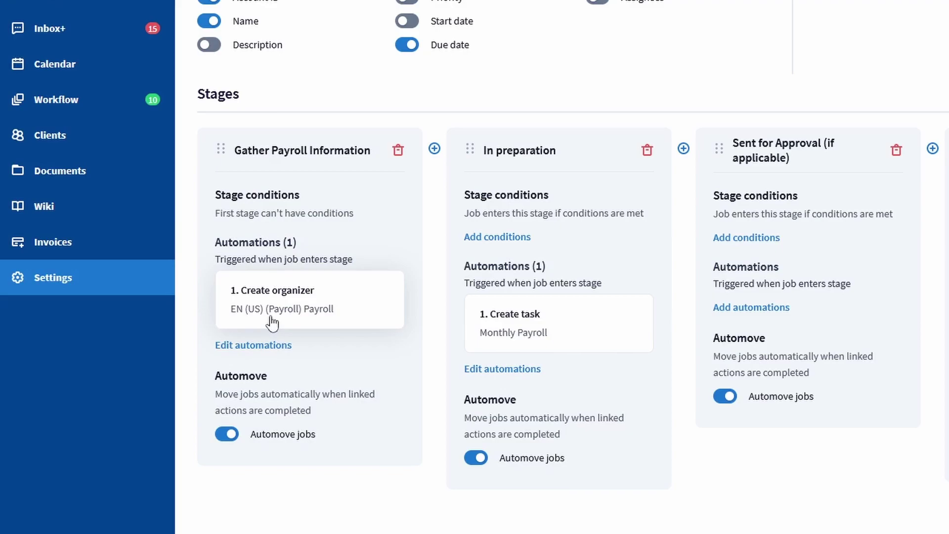
pyautogui.click(272, 320)
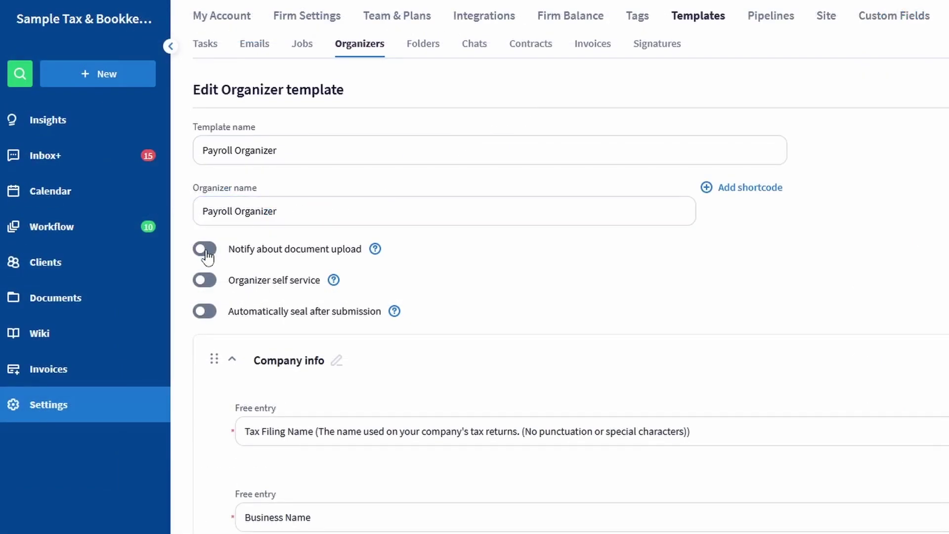
# Turn on document upload notifications in the Payroll Organizer template and insert the Current month name shortcode
pyautogui.click(203, 253)
pyautogui.click(339, 148)
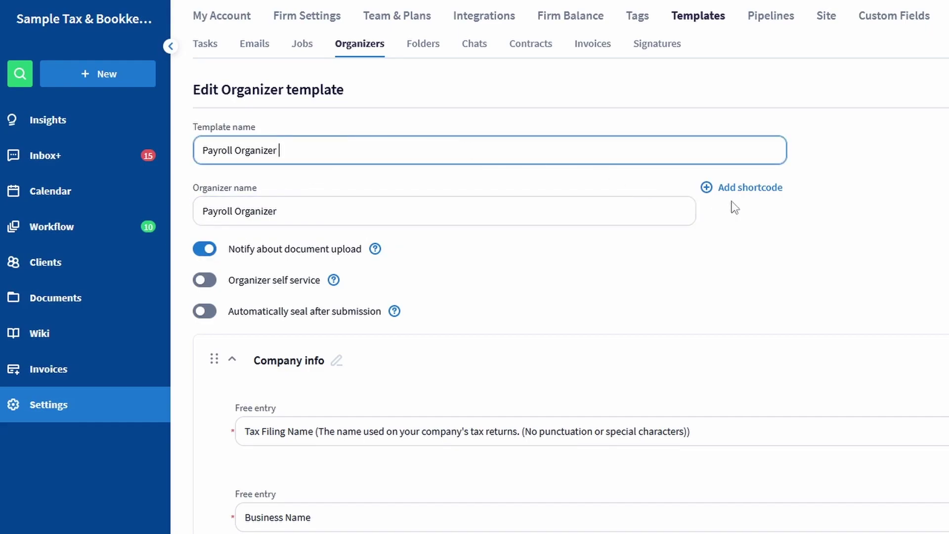
pyautogui.click(742, 196)
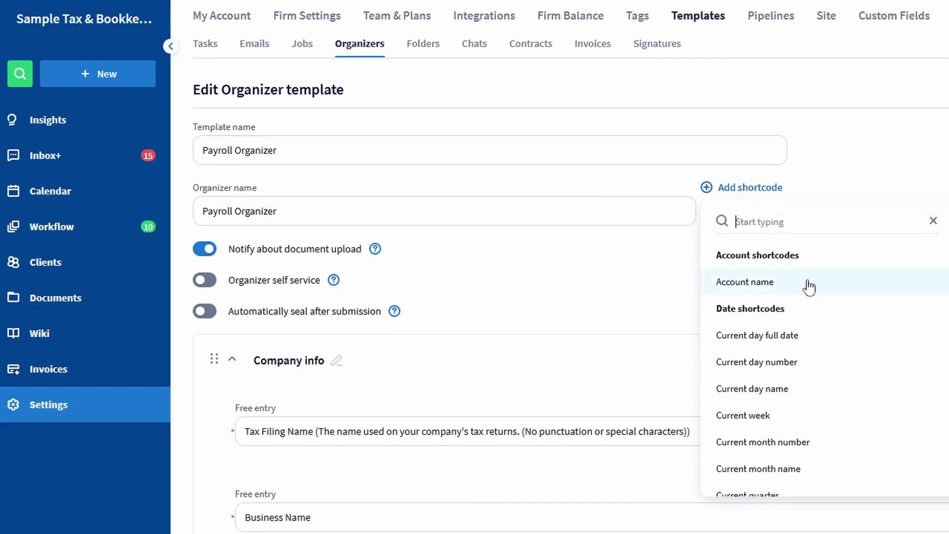
pyautogui.click(804, 472)
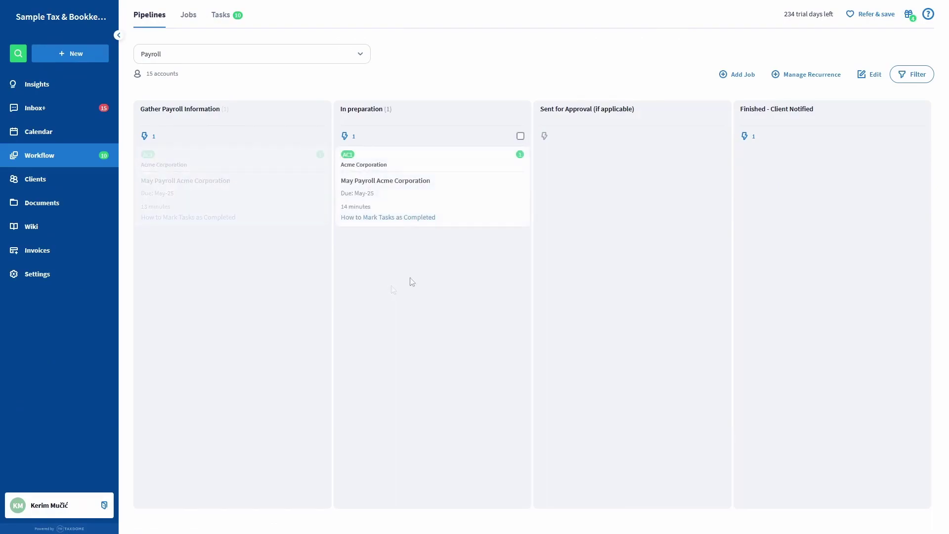
# Open the May Payroll Acme Corporation job in the In preparation stage and expand its organizers to check their status
pyautogui.click(455, 180)
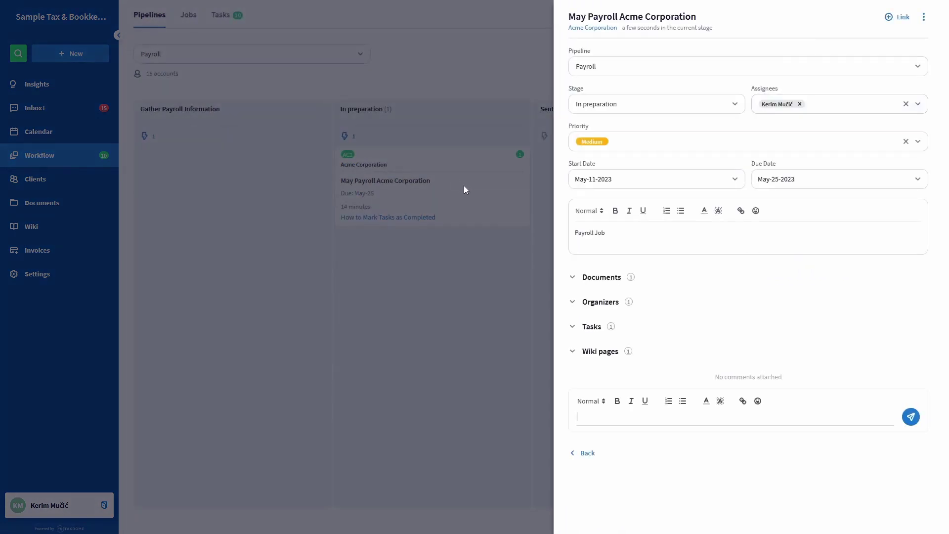
pyautogui.click(578, 302)
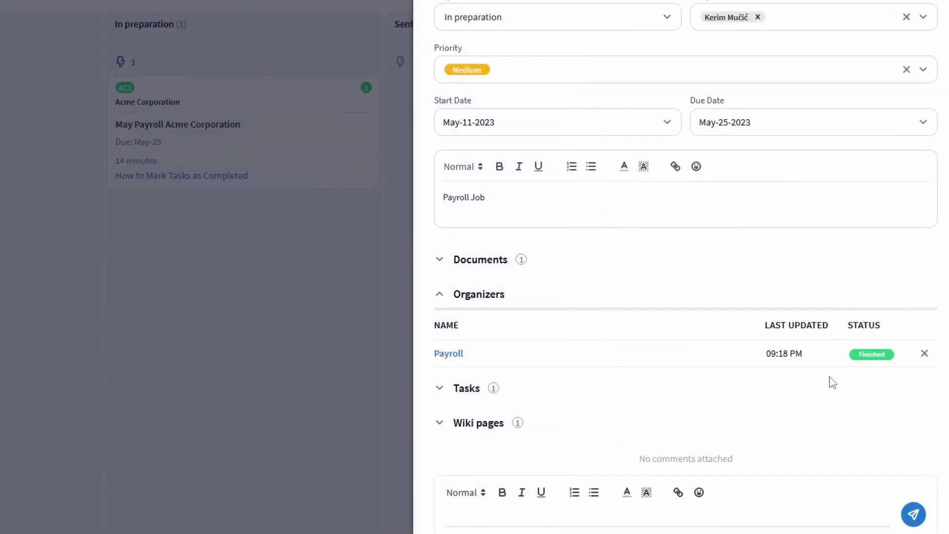